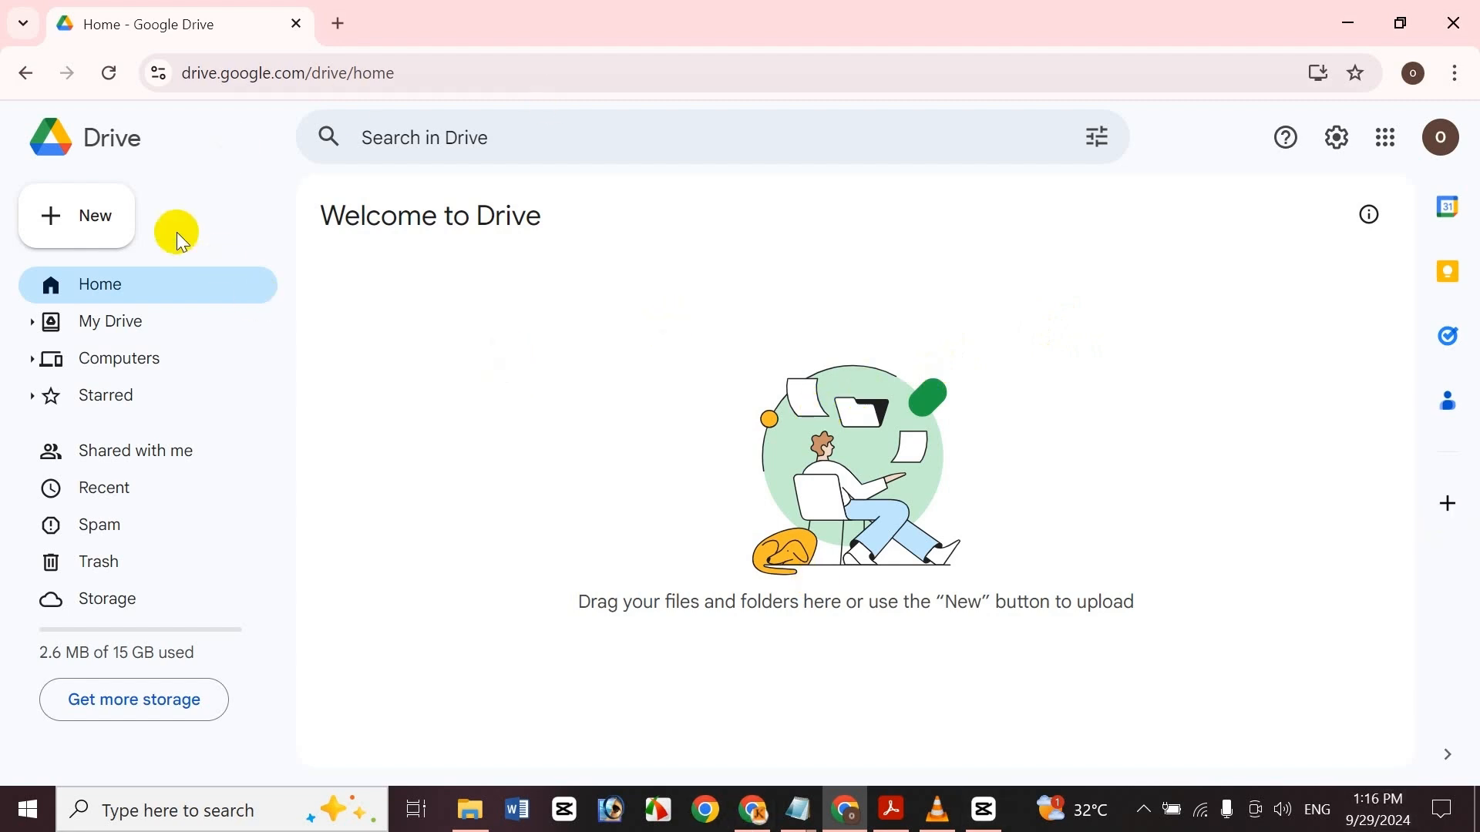
Create a new folder named Test Folder in Drive
click(91, 216)
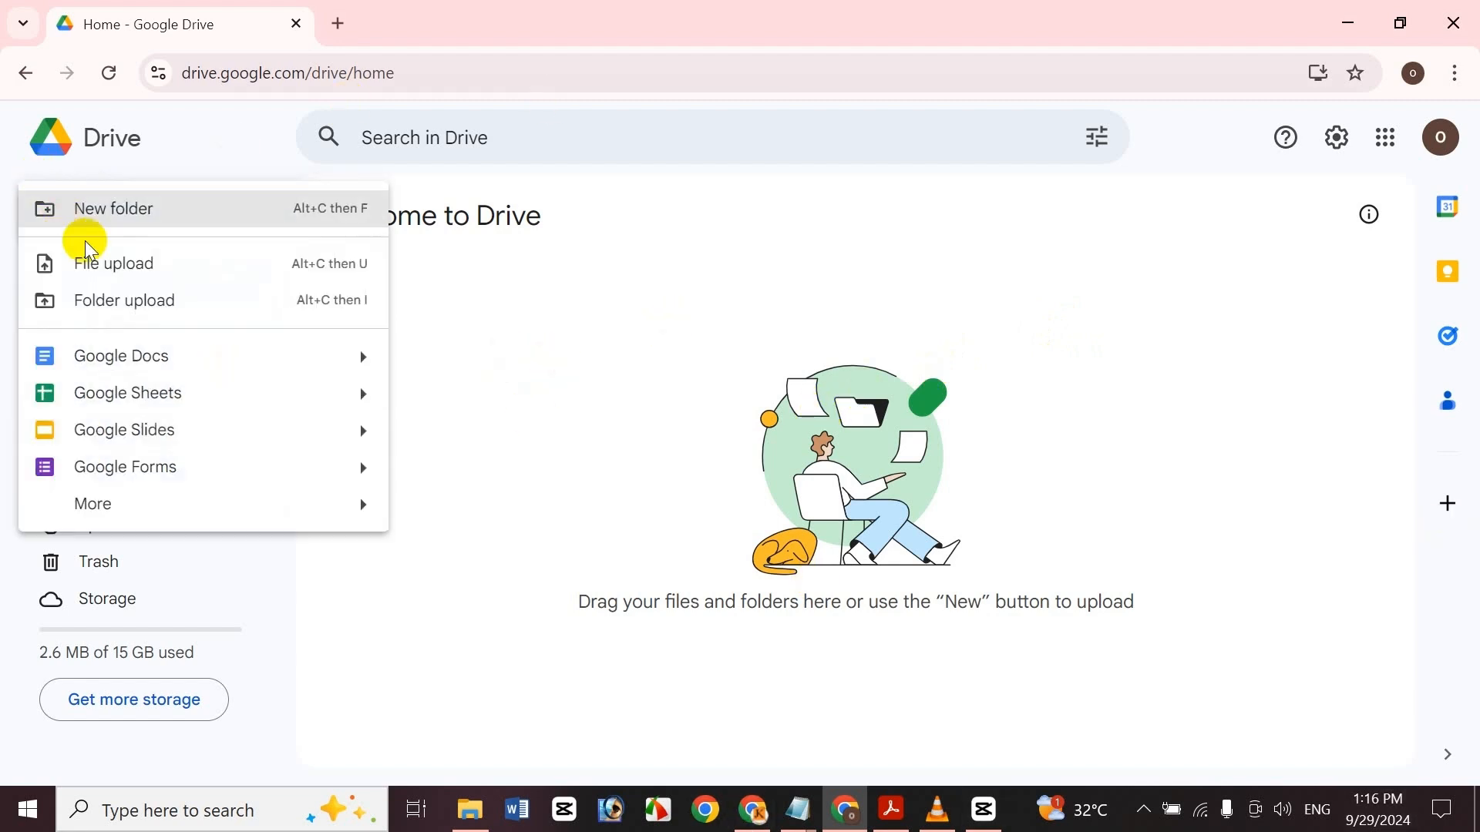
click(148, 212)
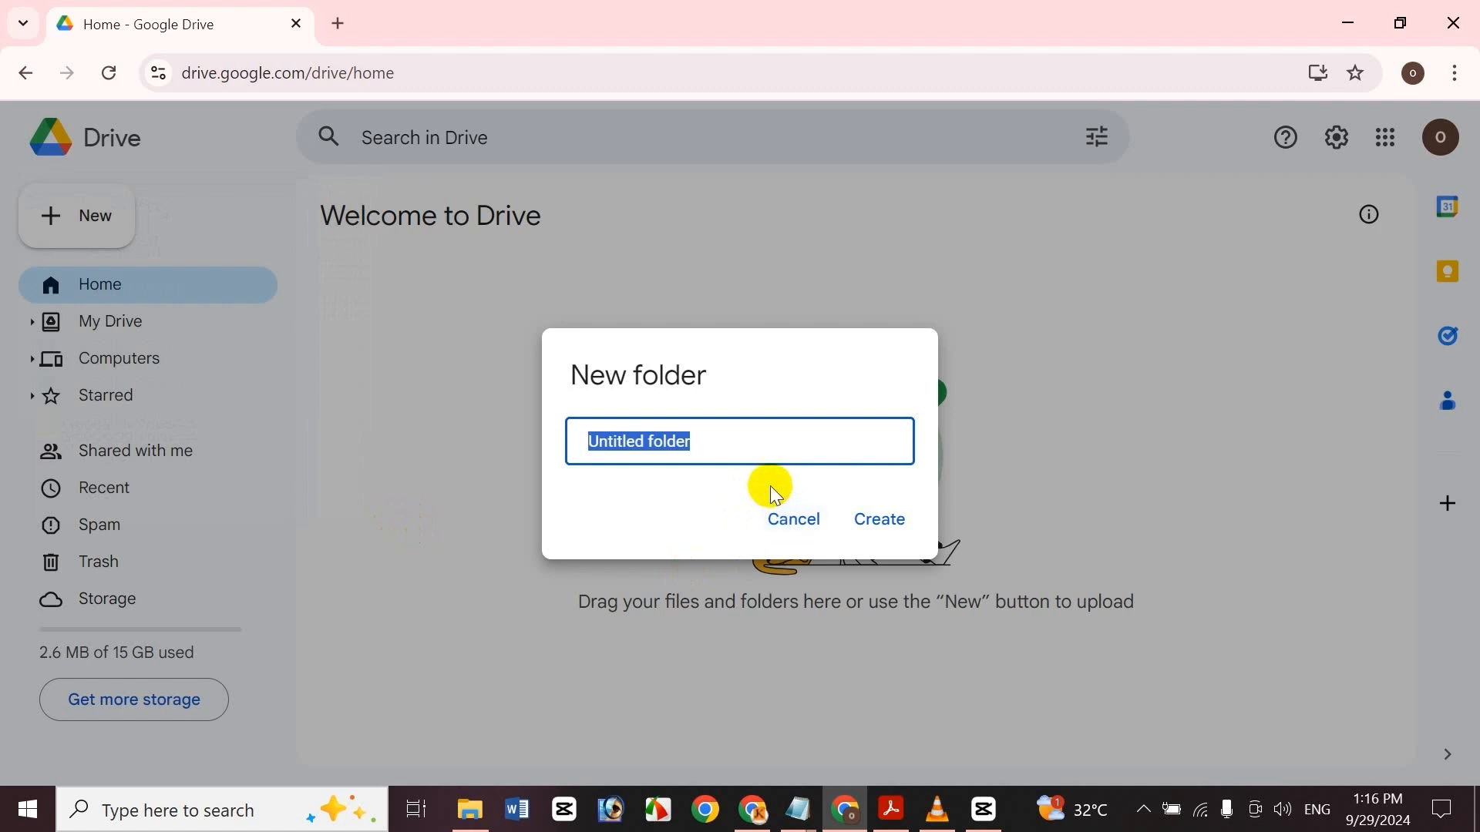
text(Te)
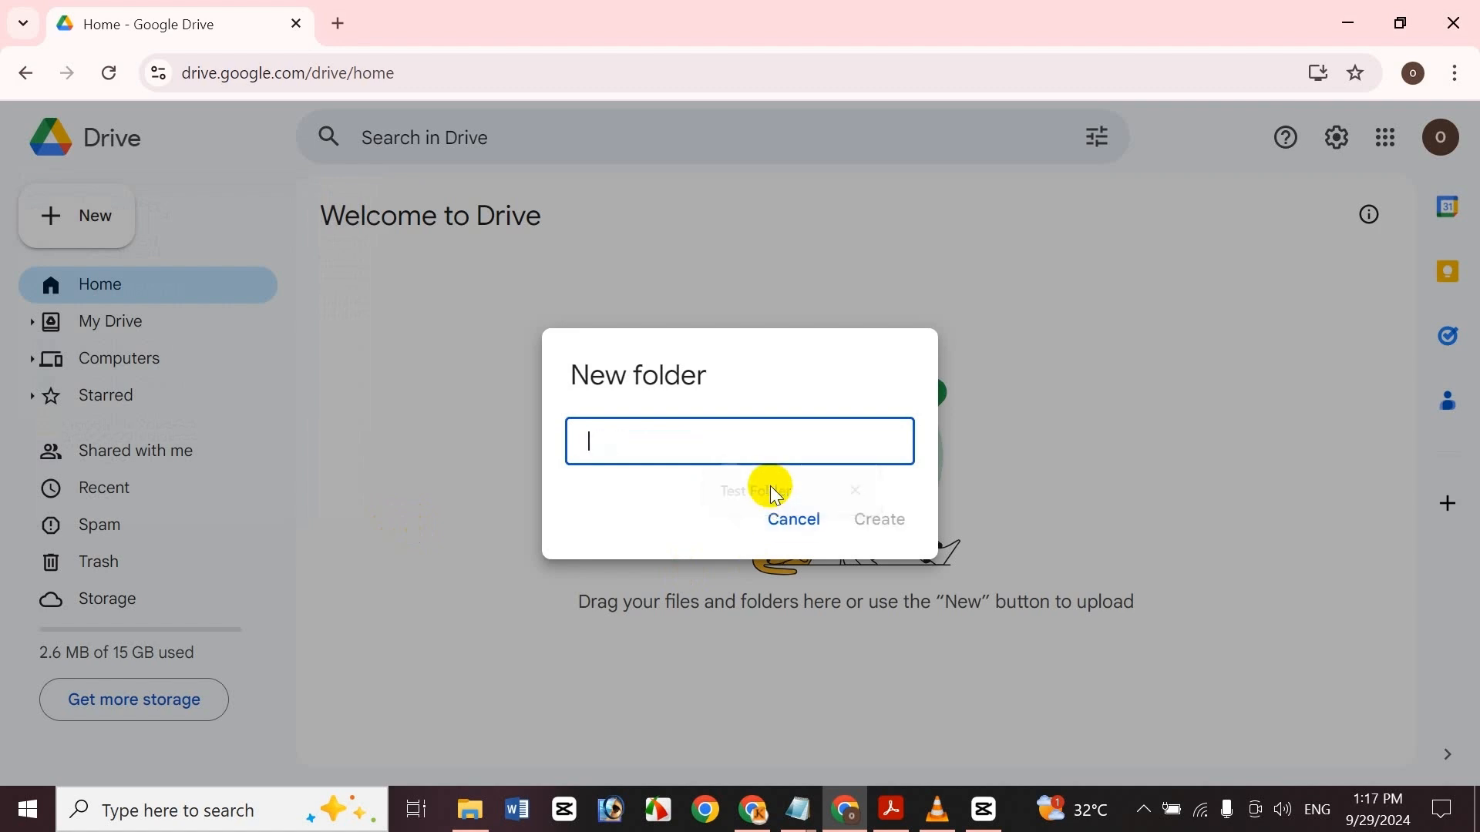
text(Test Folder)
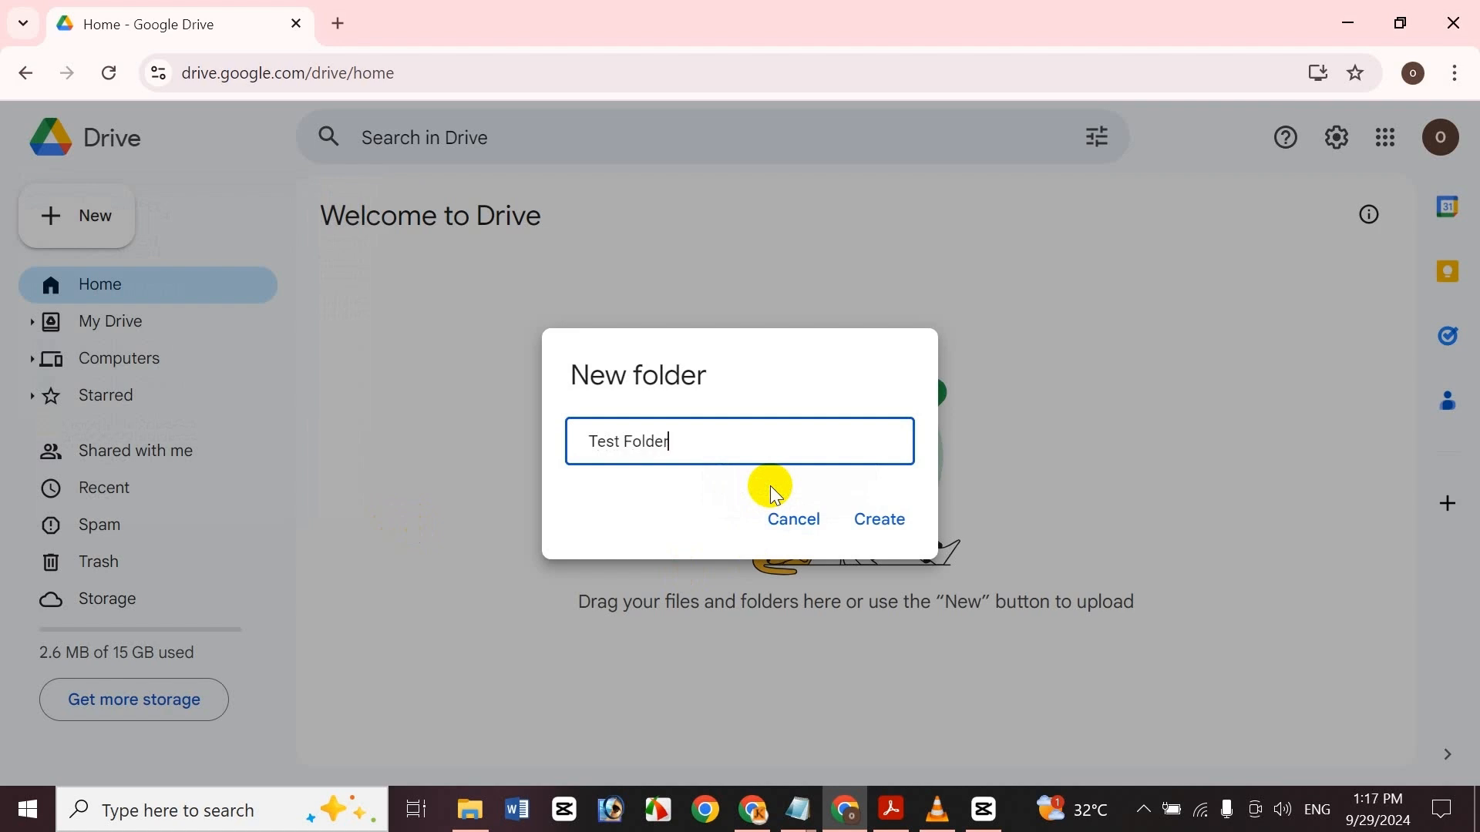
click(899, 529)
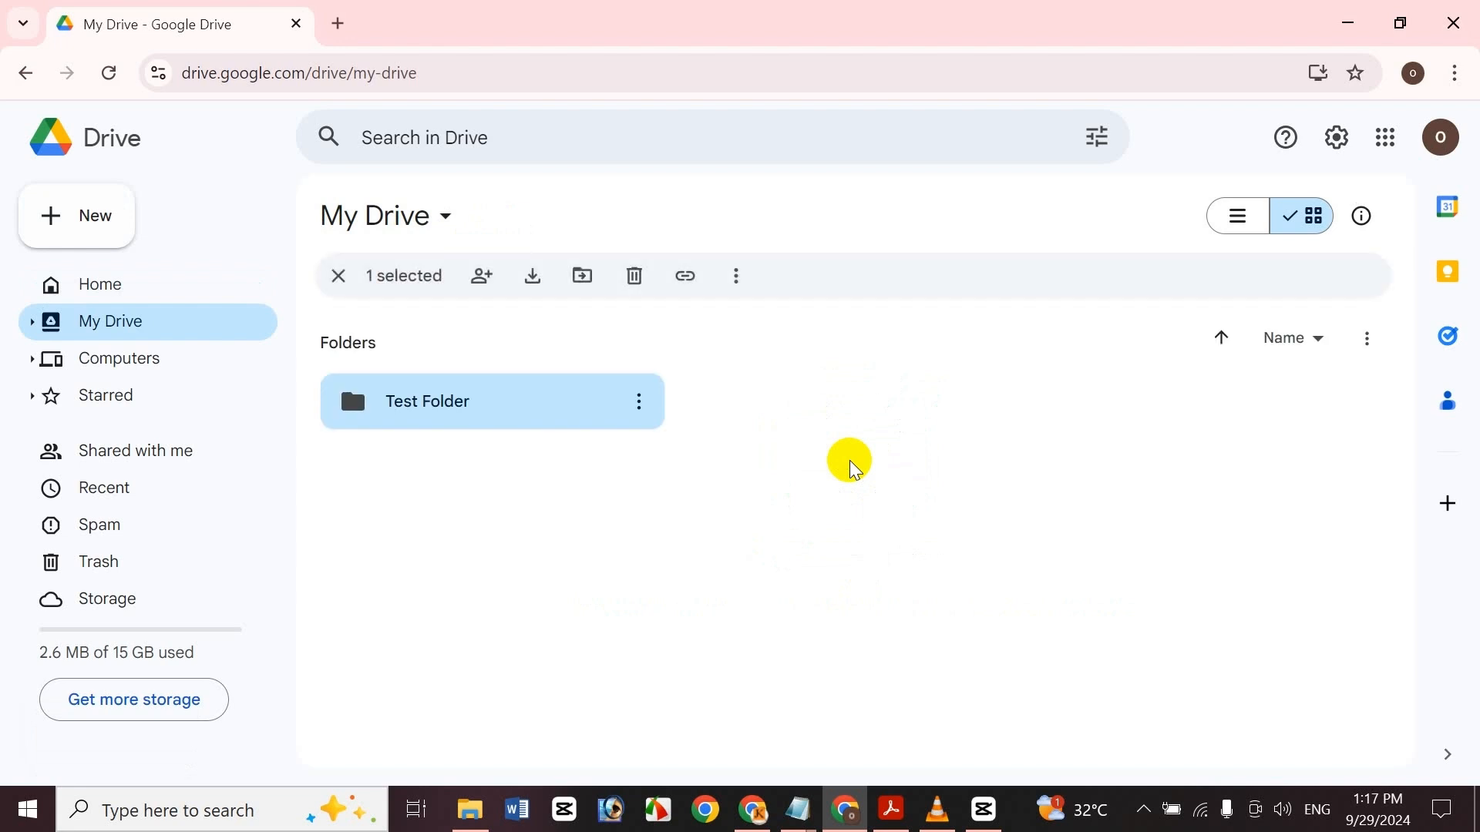
Deselect the new folder and open Test Folder
click(827, 574)
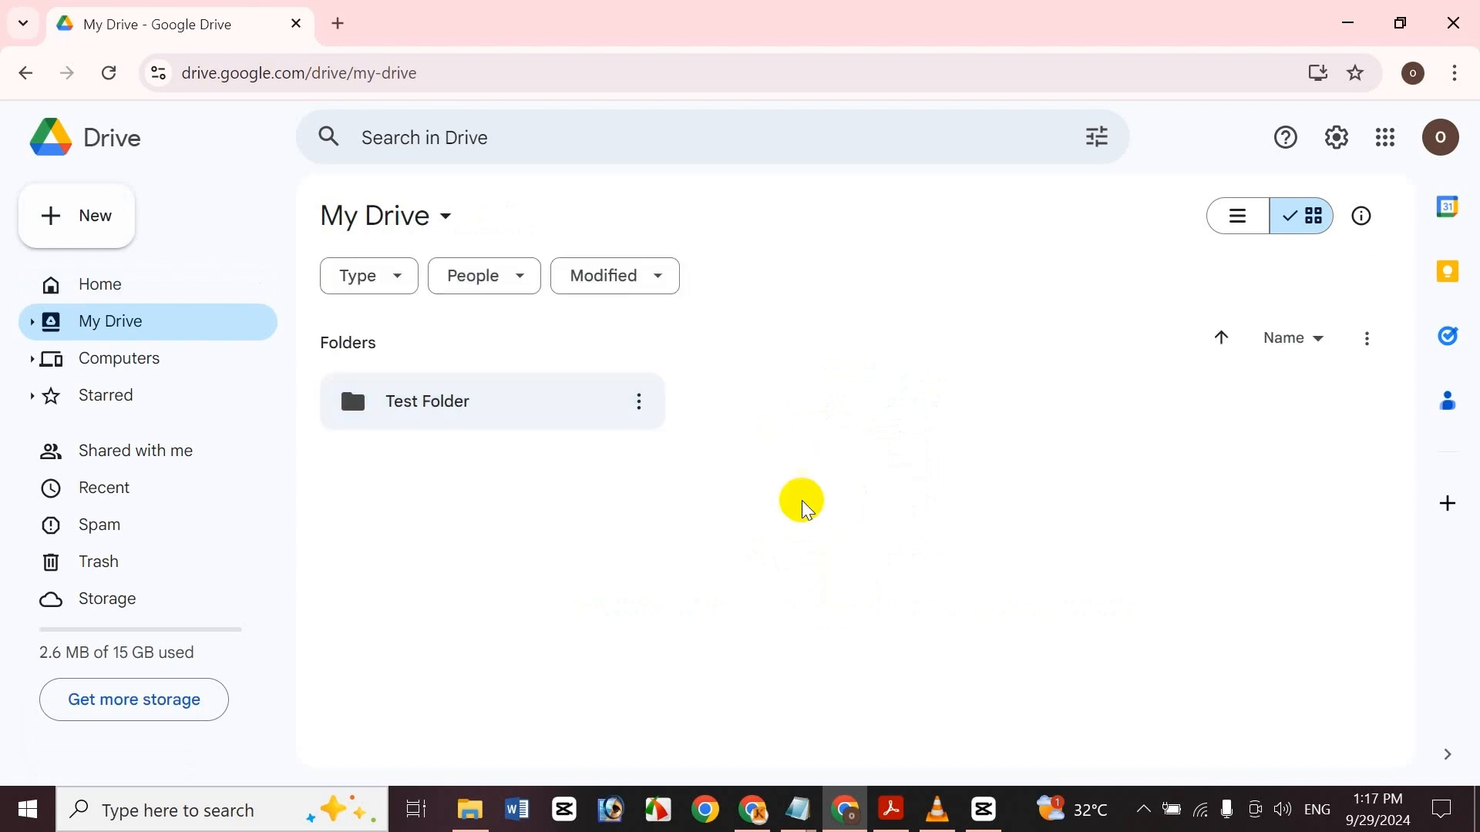
double_click(518, 399)
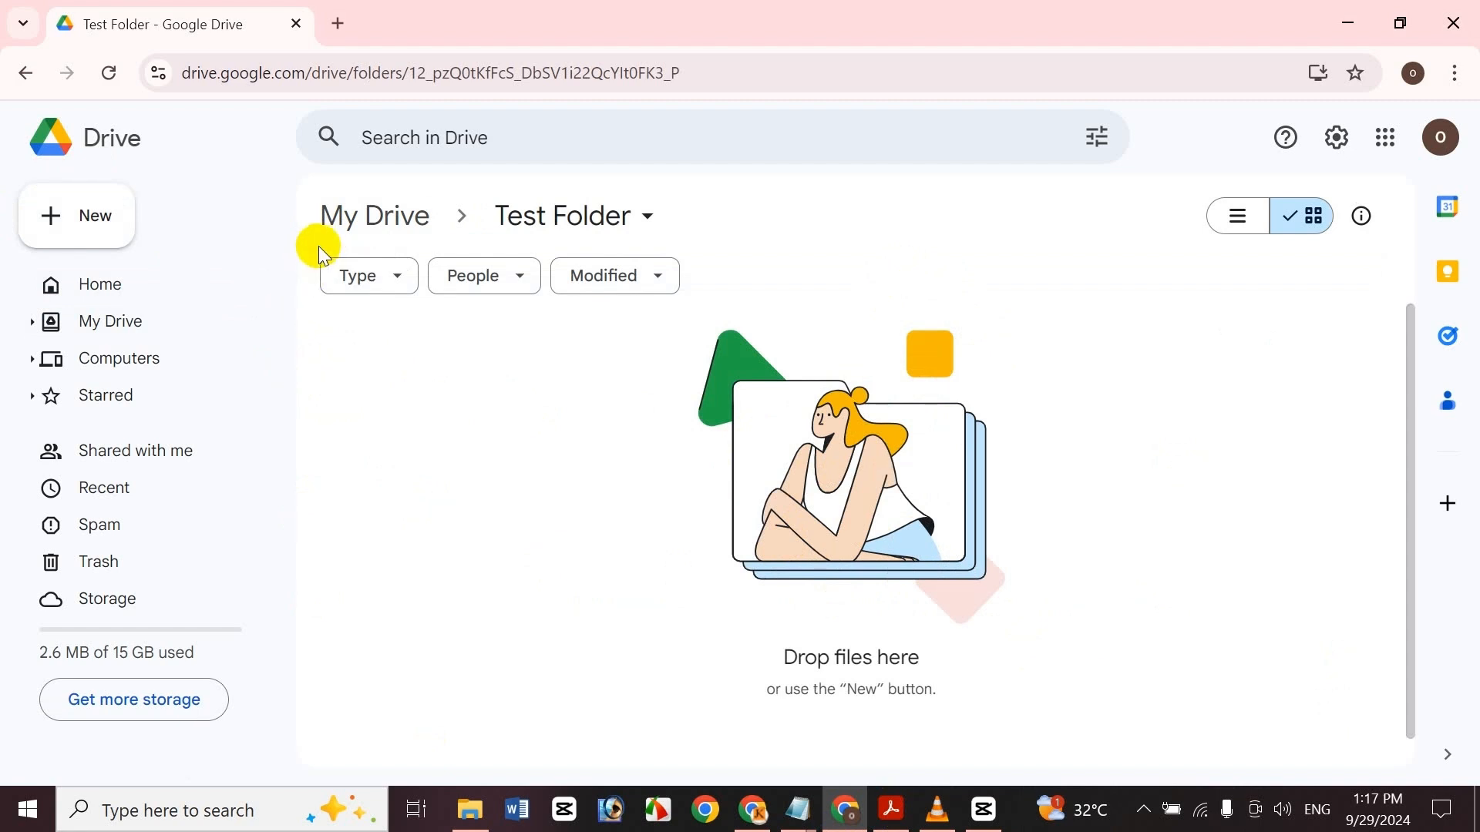
Start a file upload inside Test Folder and browse to the Google Drive folder under Documents
click(58, 235)
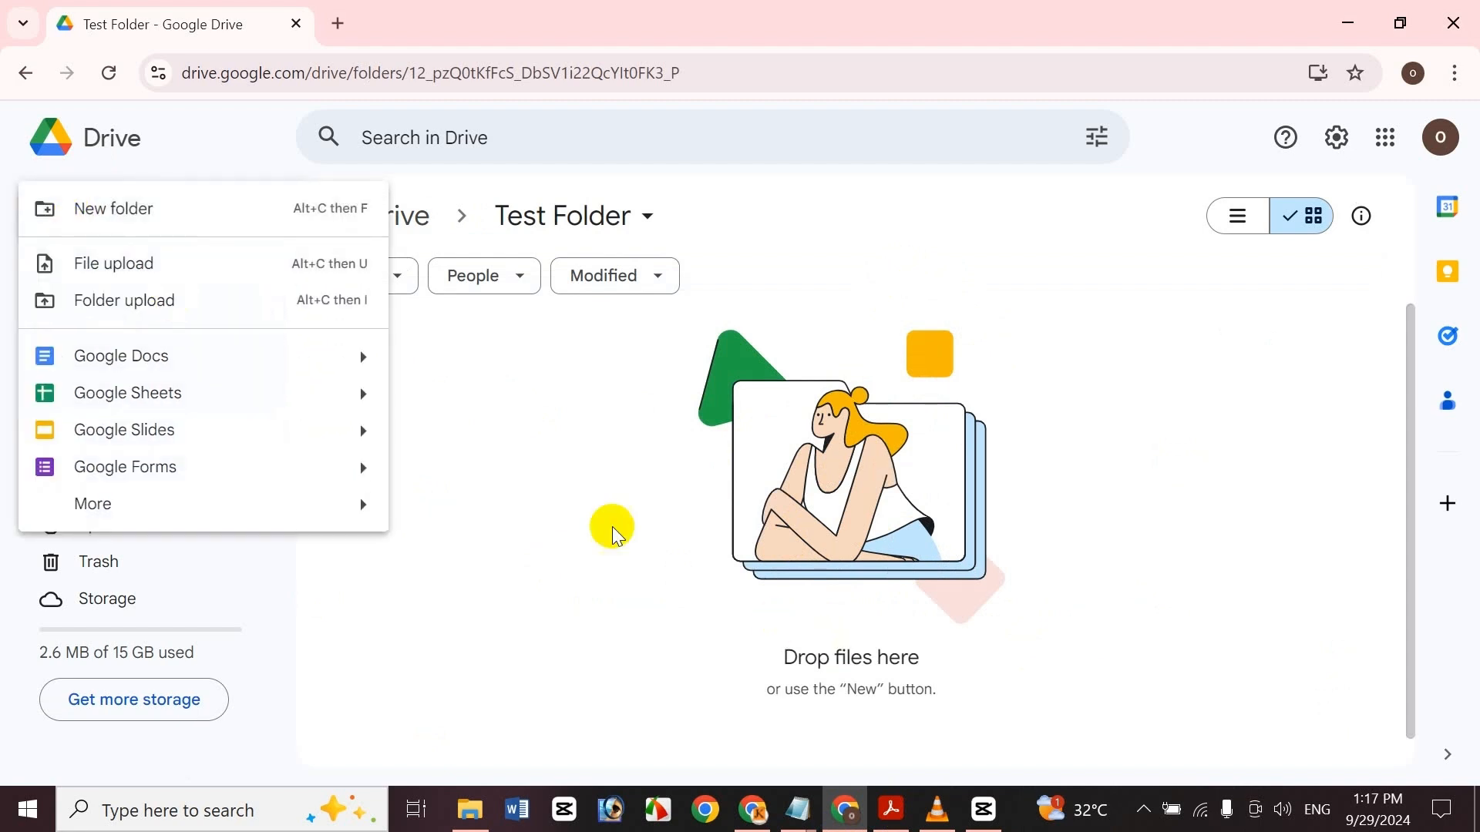
click(590, 523)
right_click(589, 517)
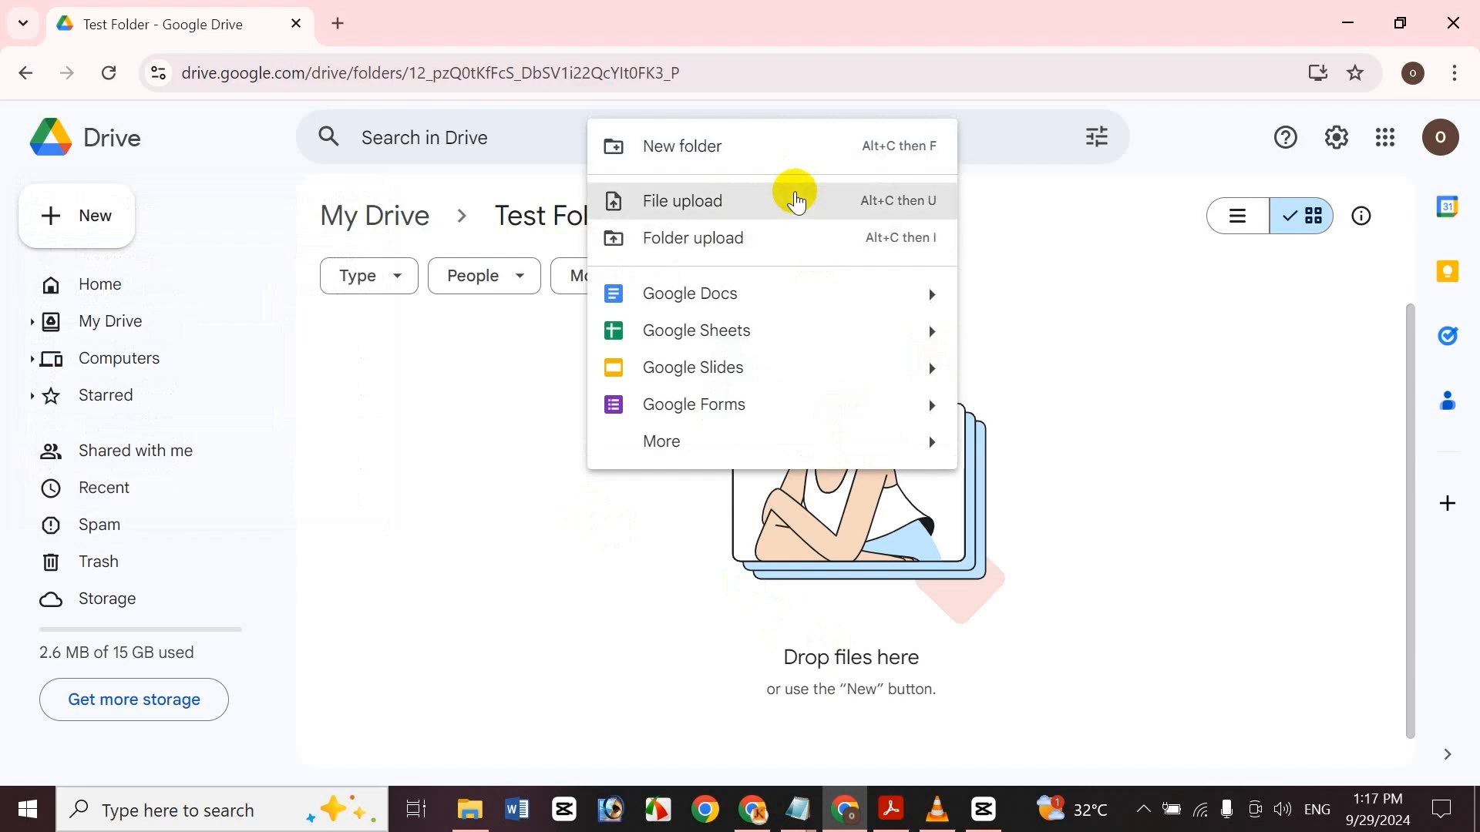
click(796, 199)
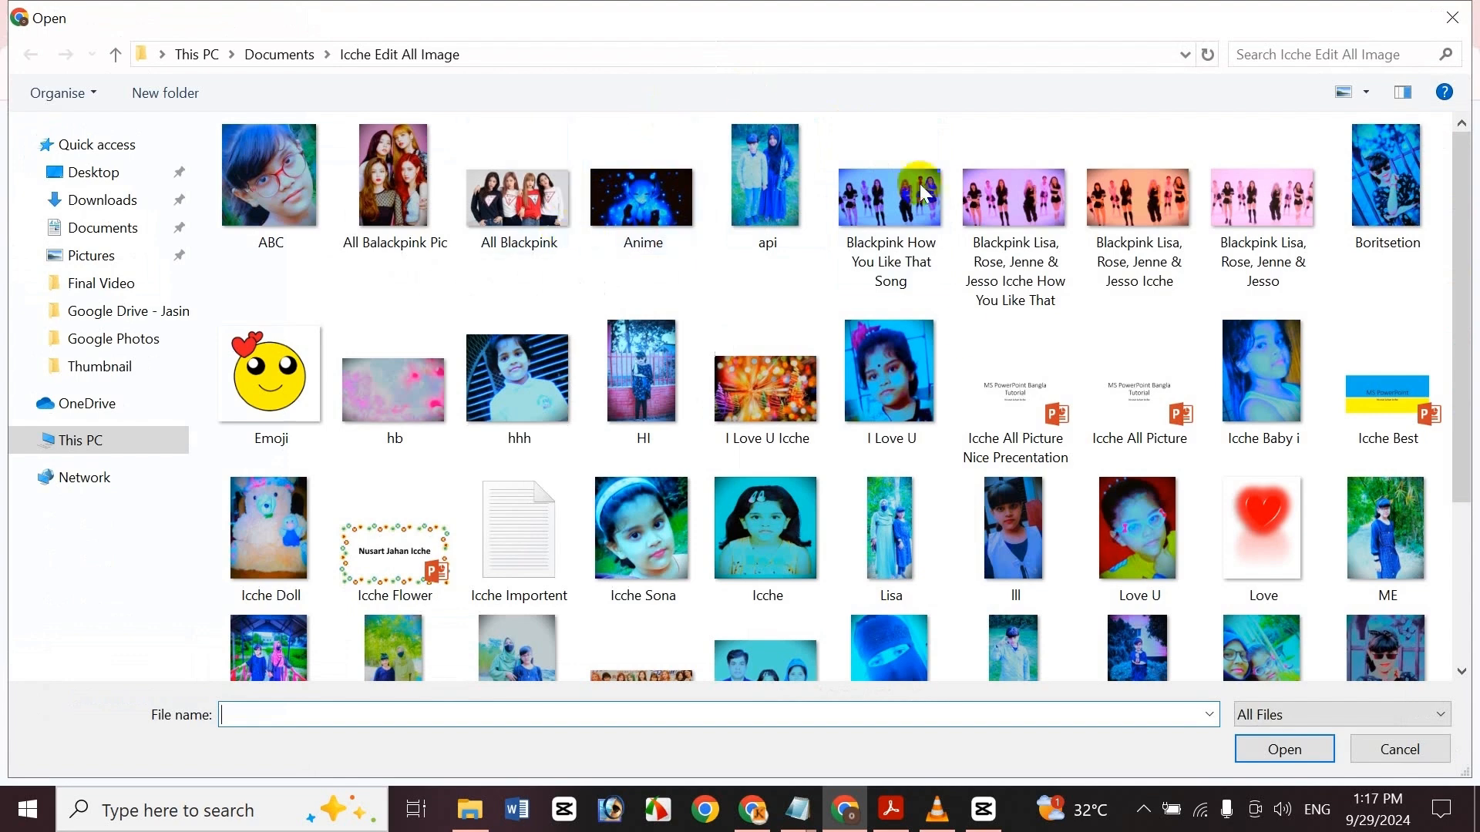
click(112, 205)
click(116, 225)
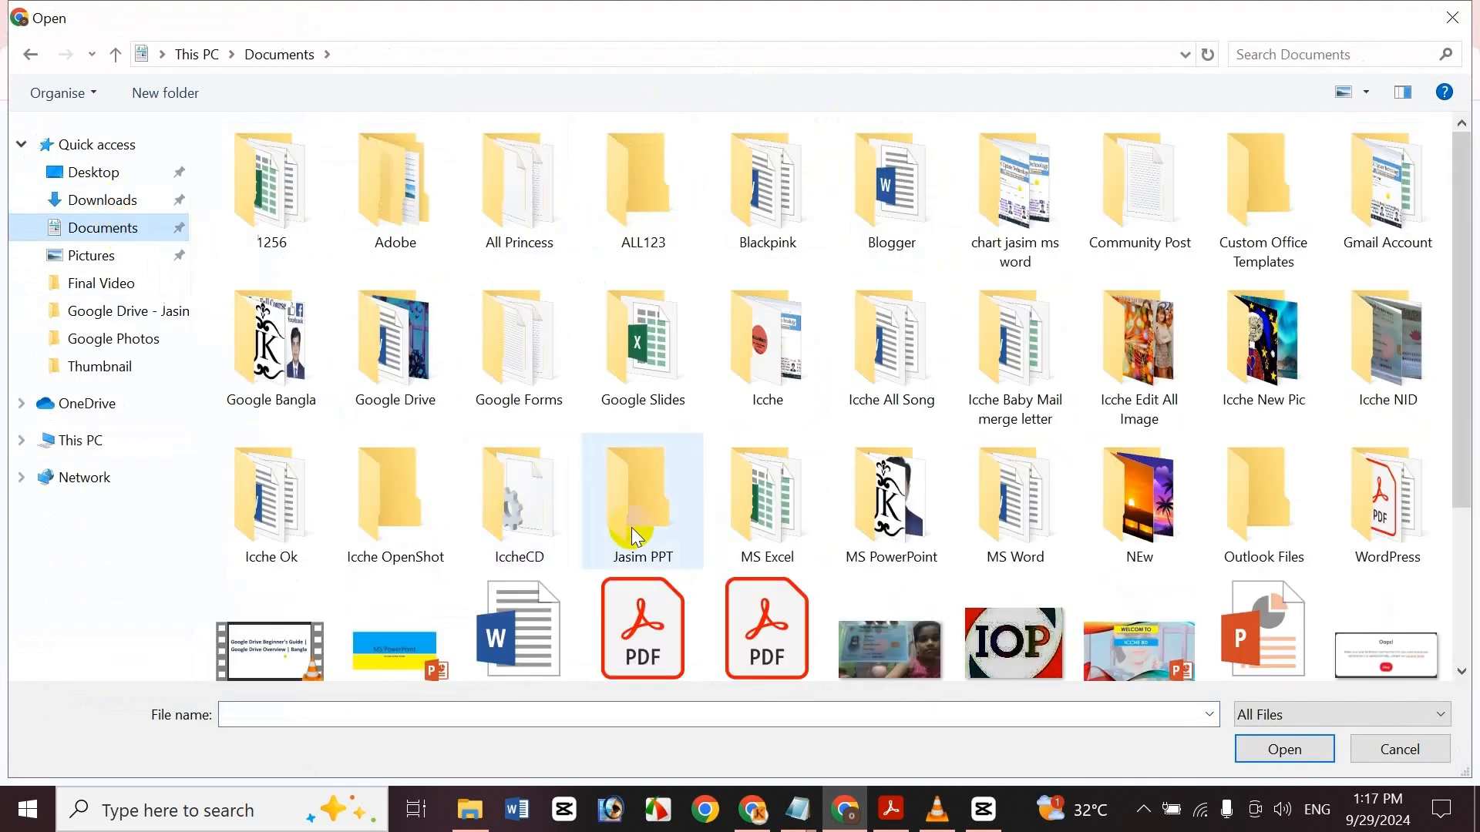
double_click(391, 340)
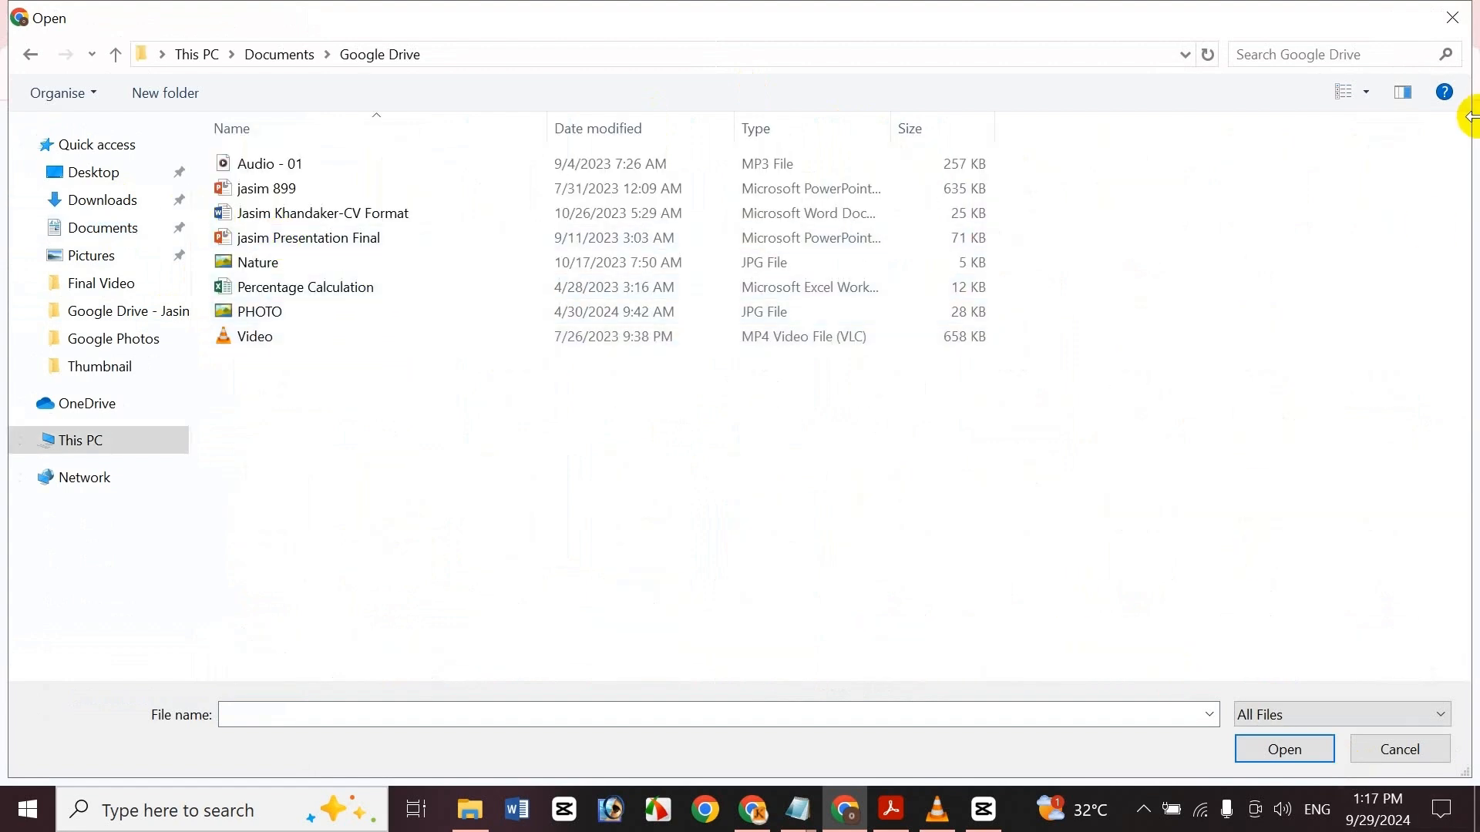
Switch the file dialog view to large icons and upload Audio - 01 into Test Folder
click(1345, 91)
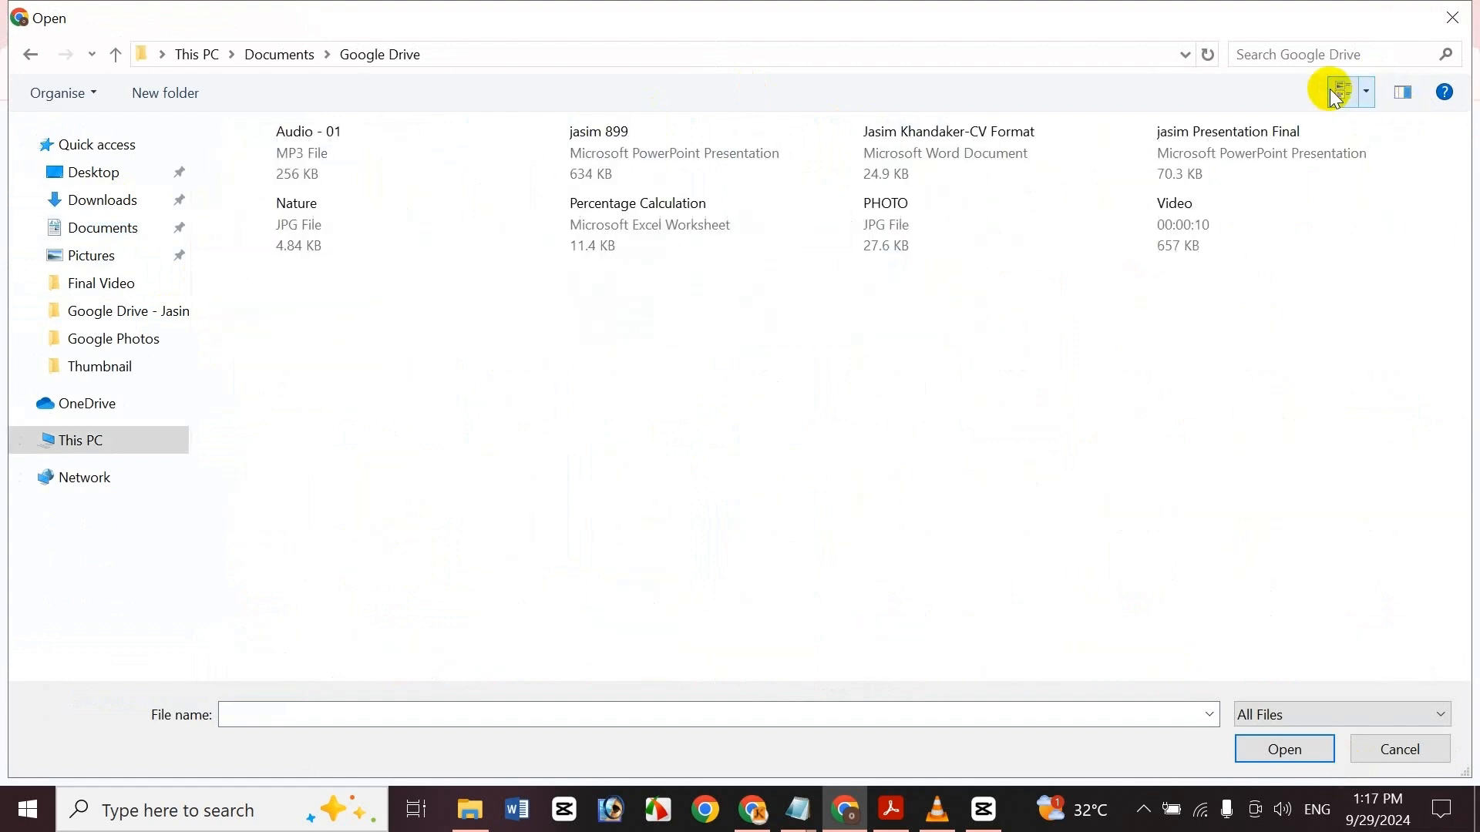
click(1345, 93)
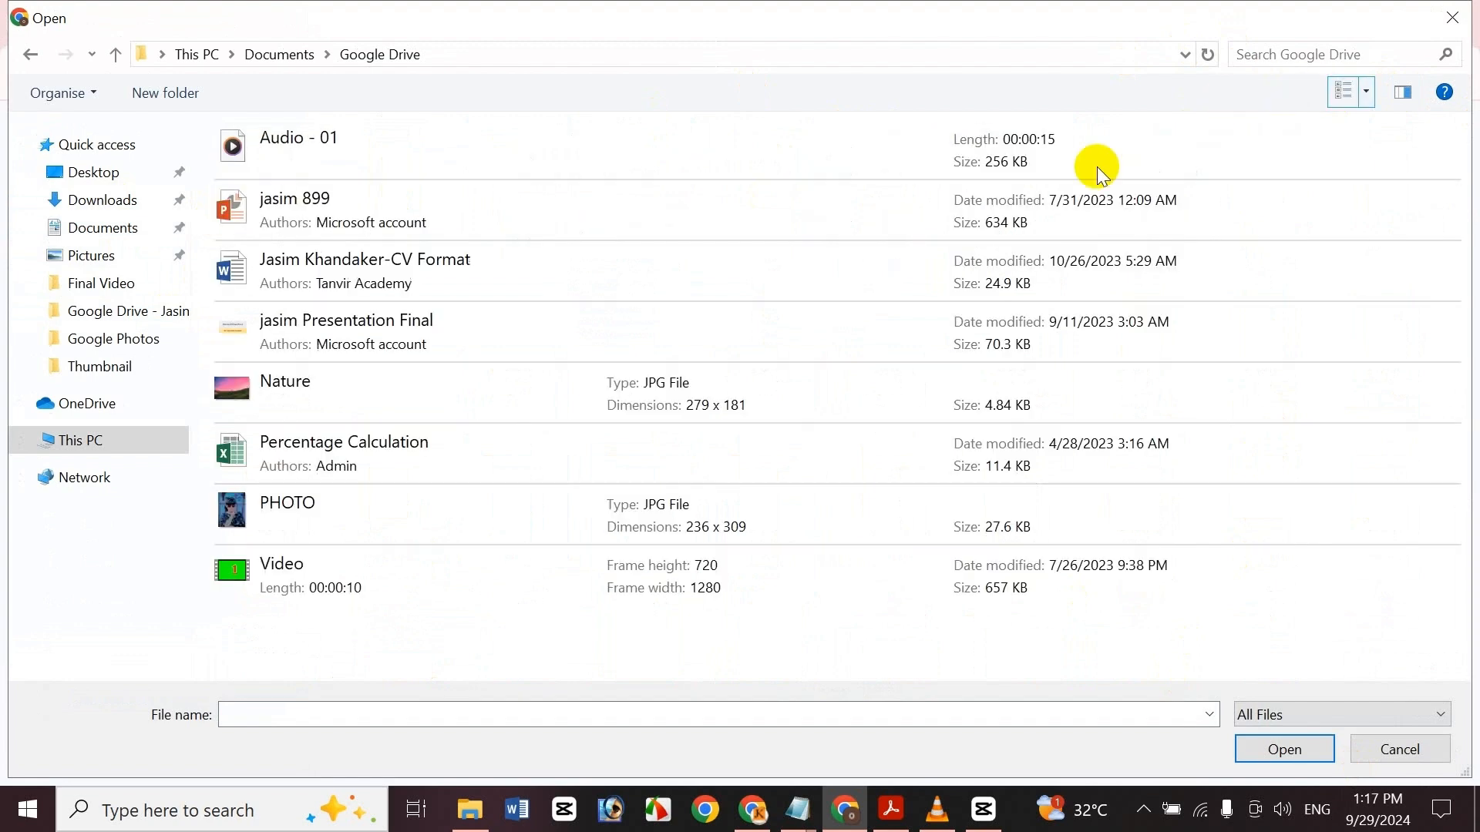
click(1368, 93)
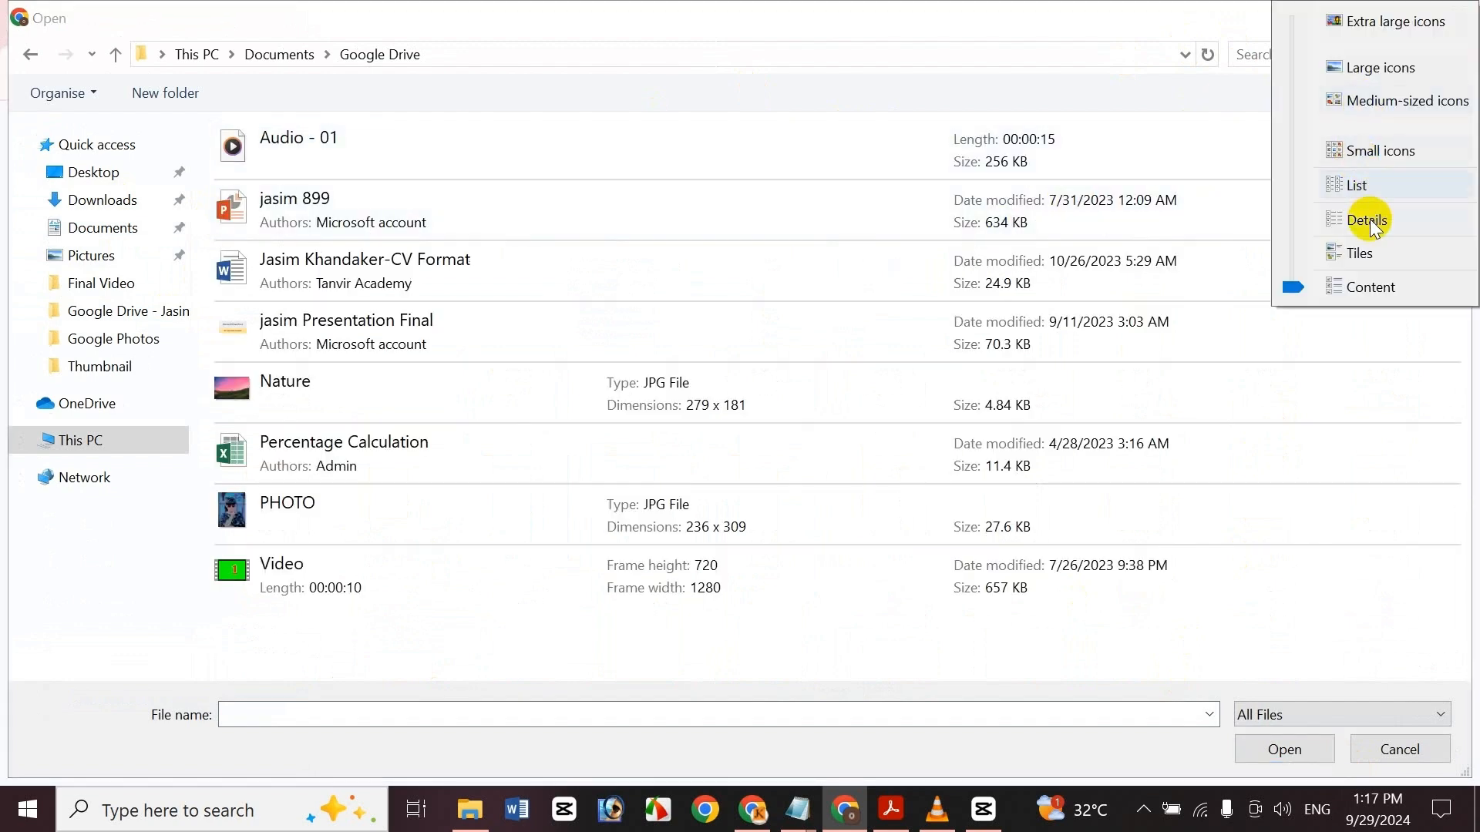
click(1381, 68)
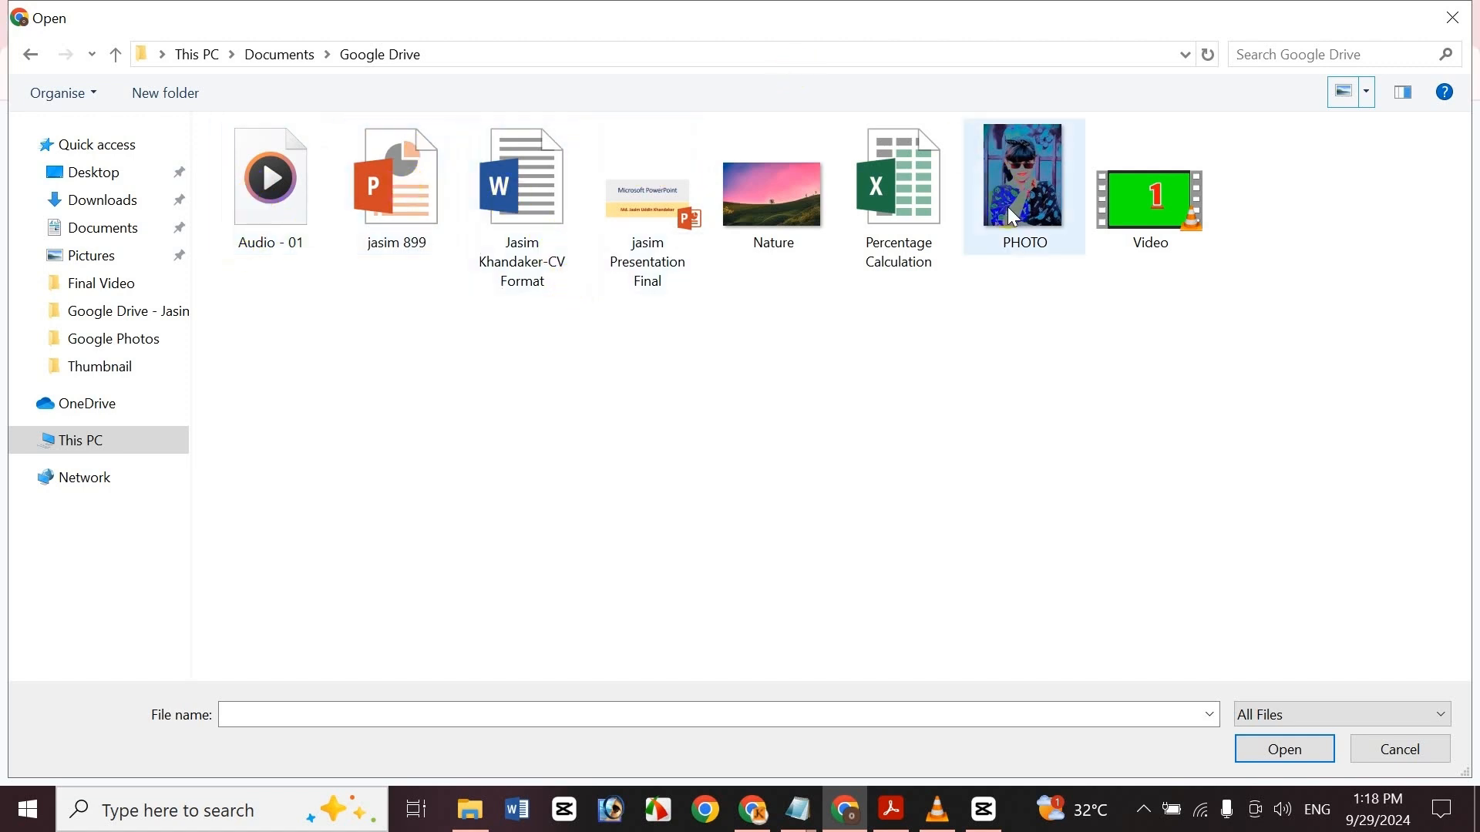
click(247, 245)
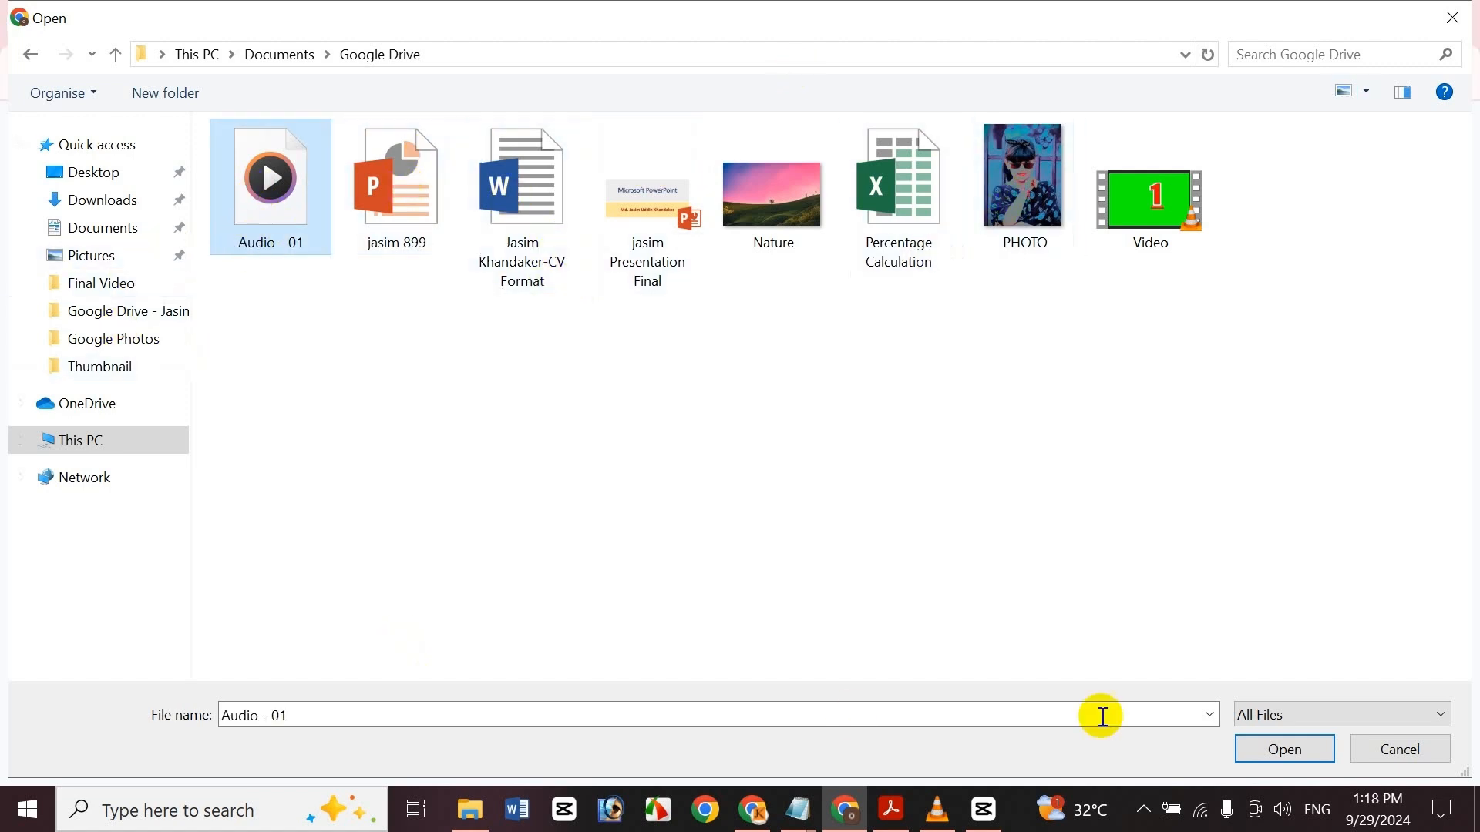
click(1281, 761)
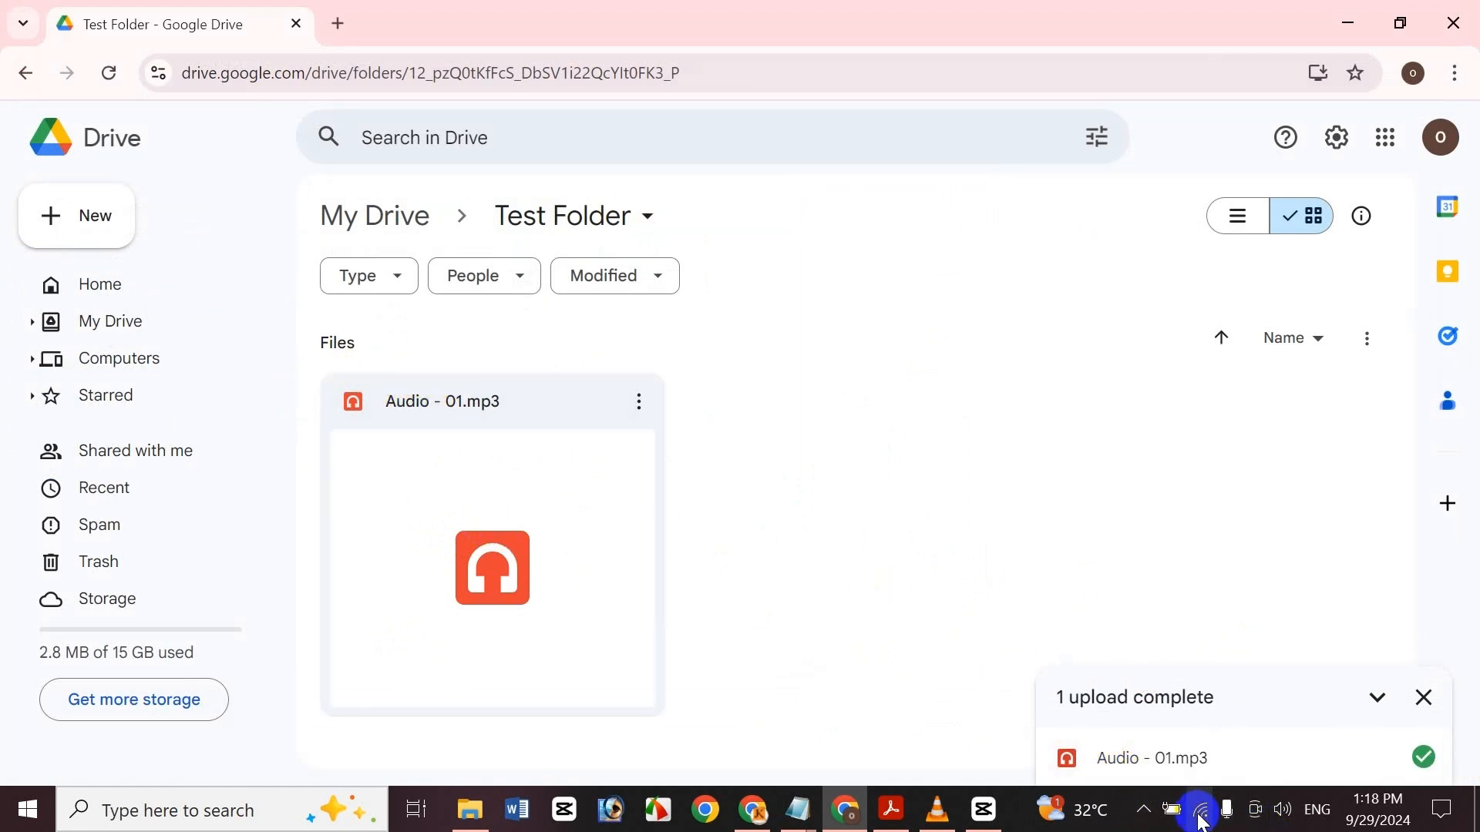
Upload the 899 PowerPoint presentation from the same folder into Test Folder
mouse_move(1200, 820)
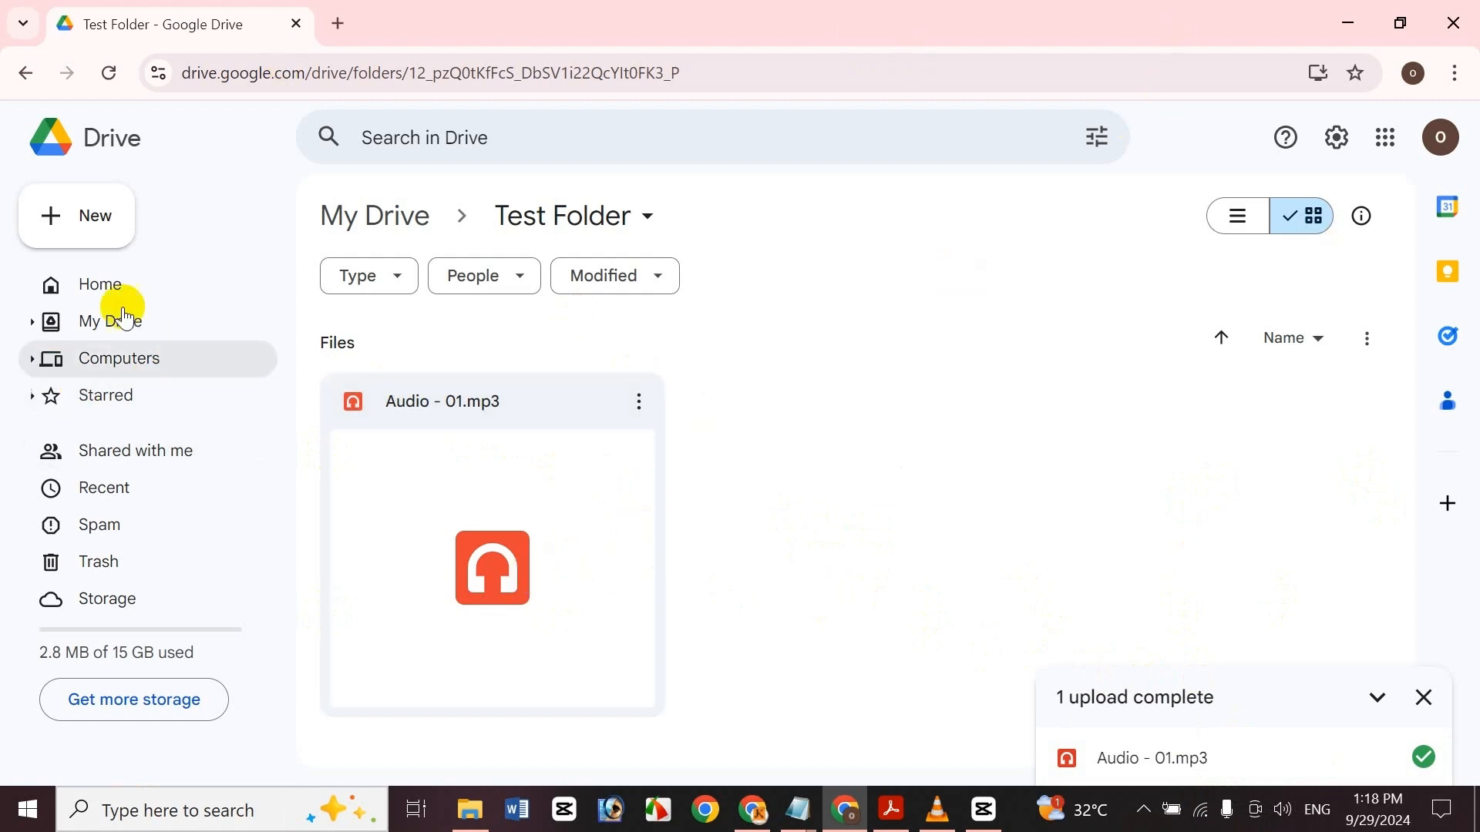
click(90, 223)
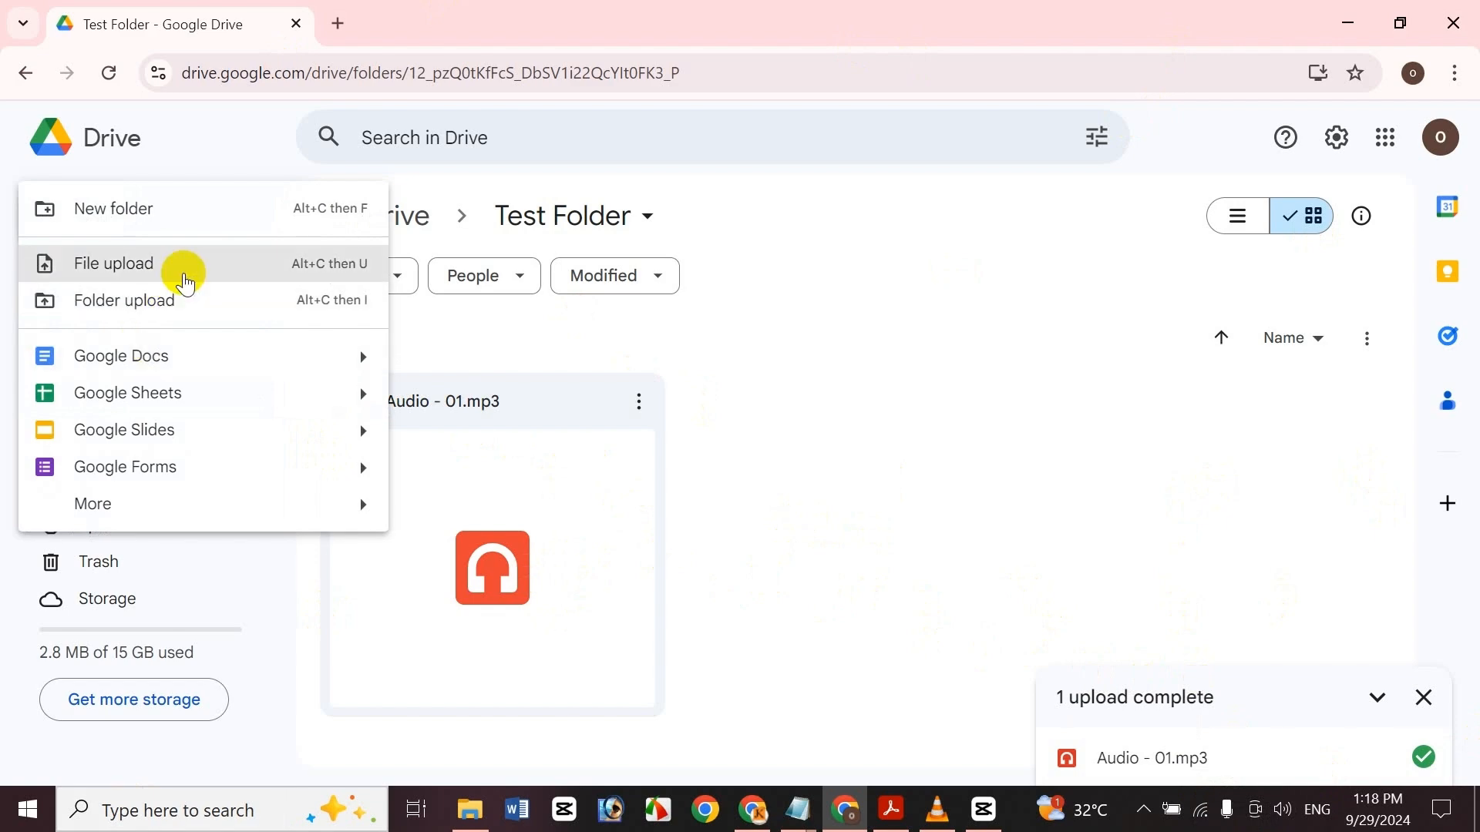
click(183, 273)
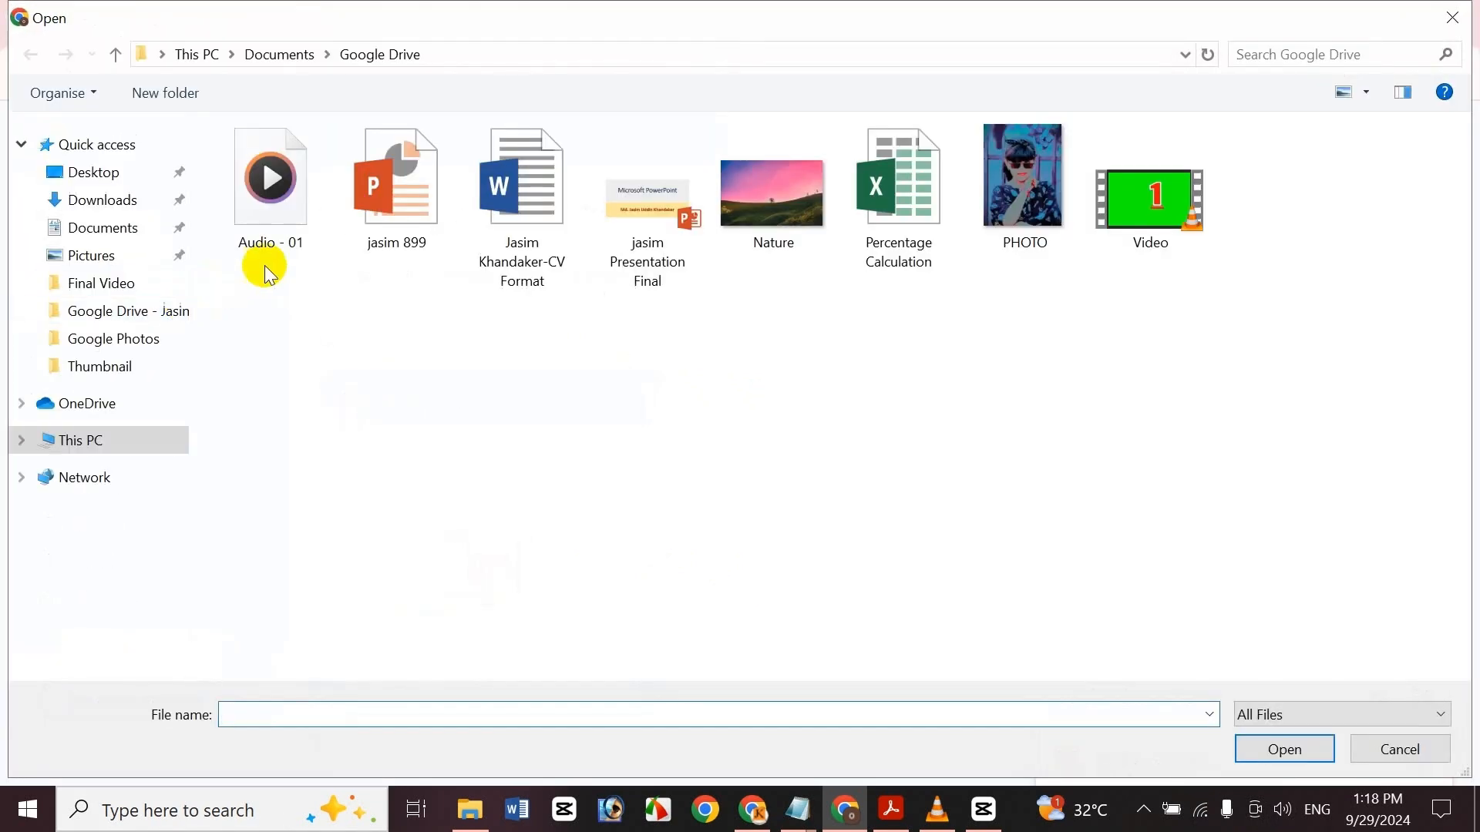
double_click(381, 231)
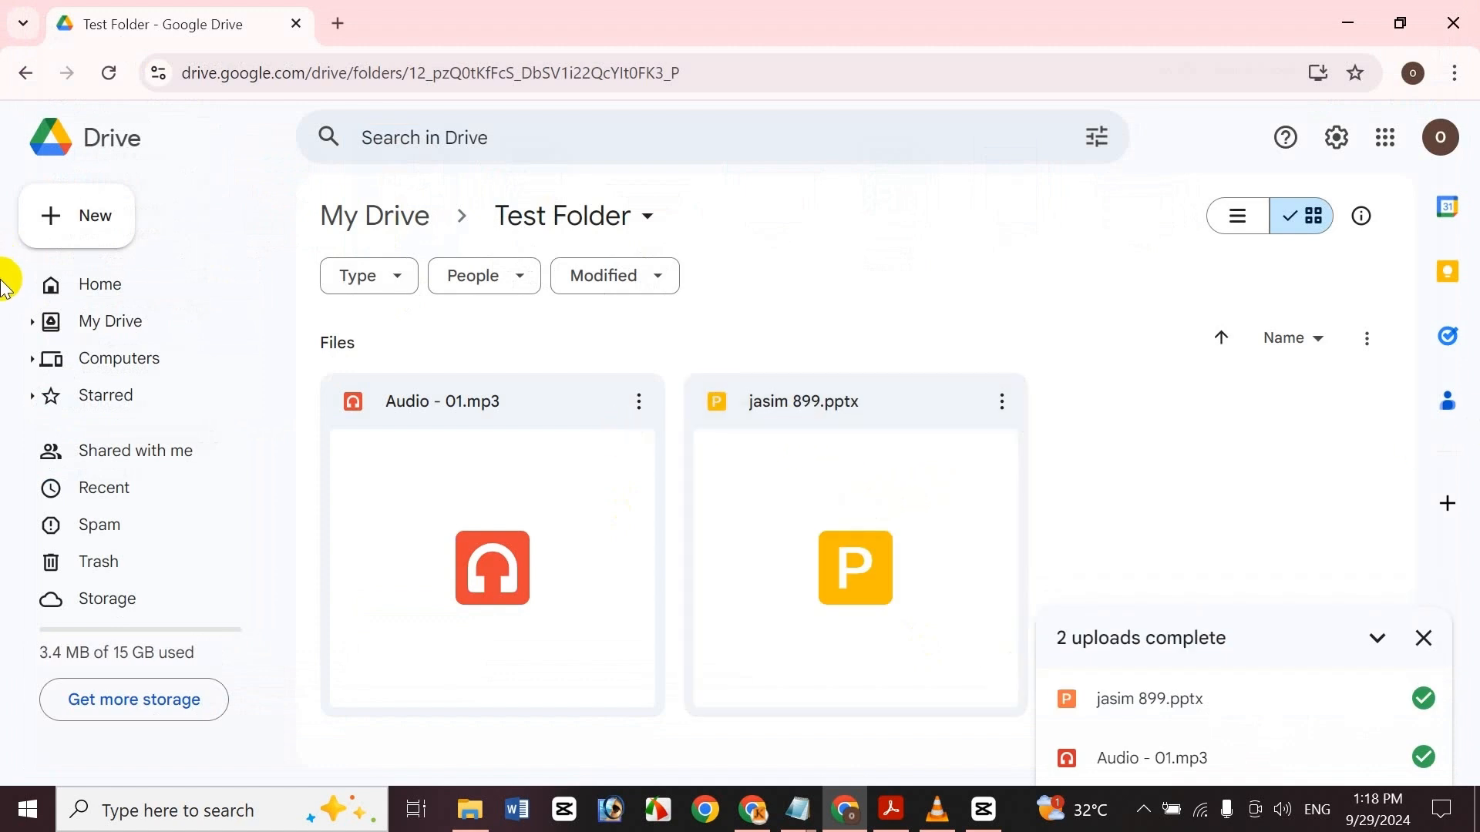
Upload the CV Format Word document into Test Folder
click(114, 219)
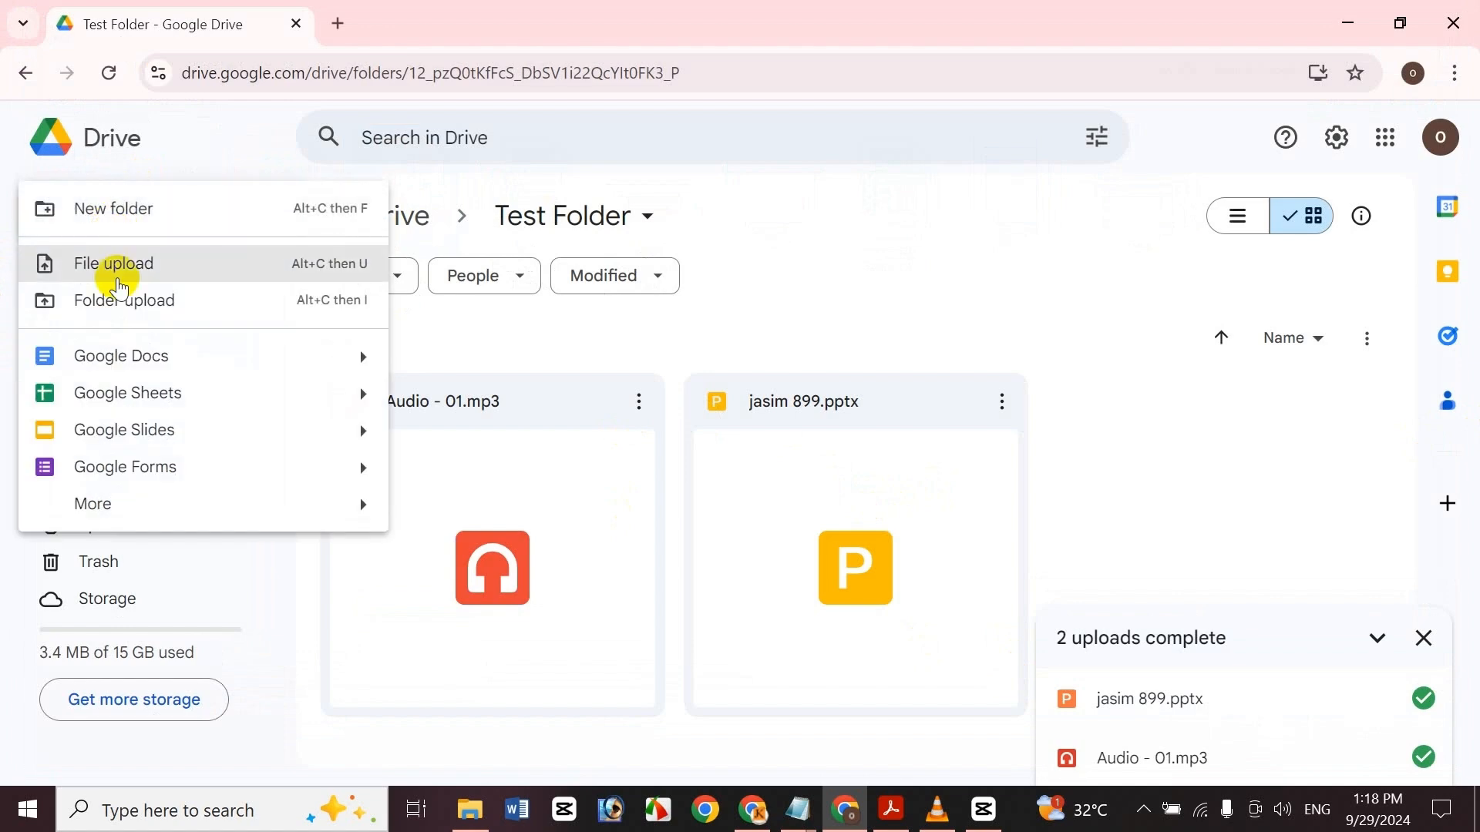
click(120, 282)
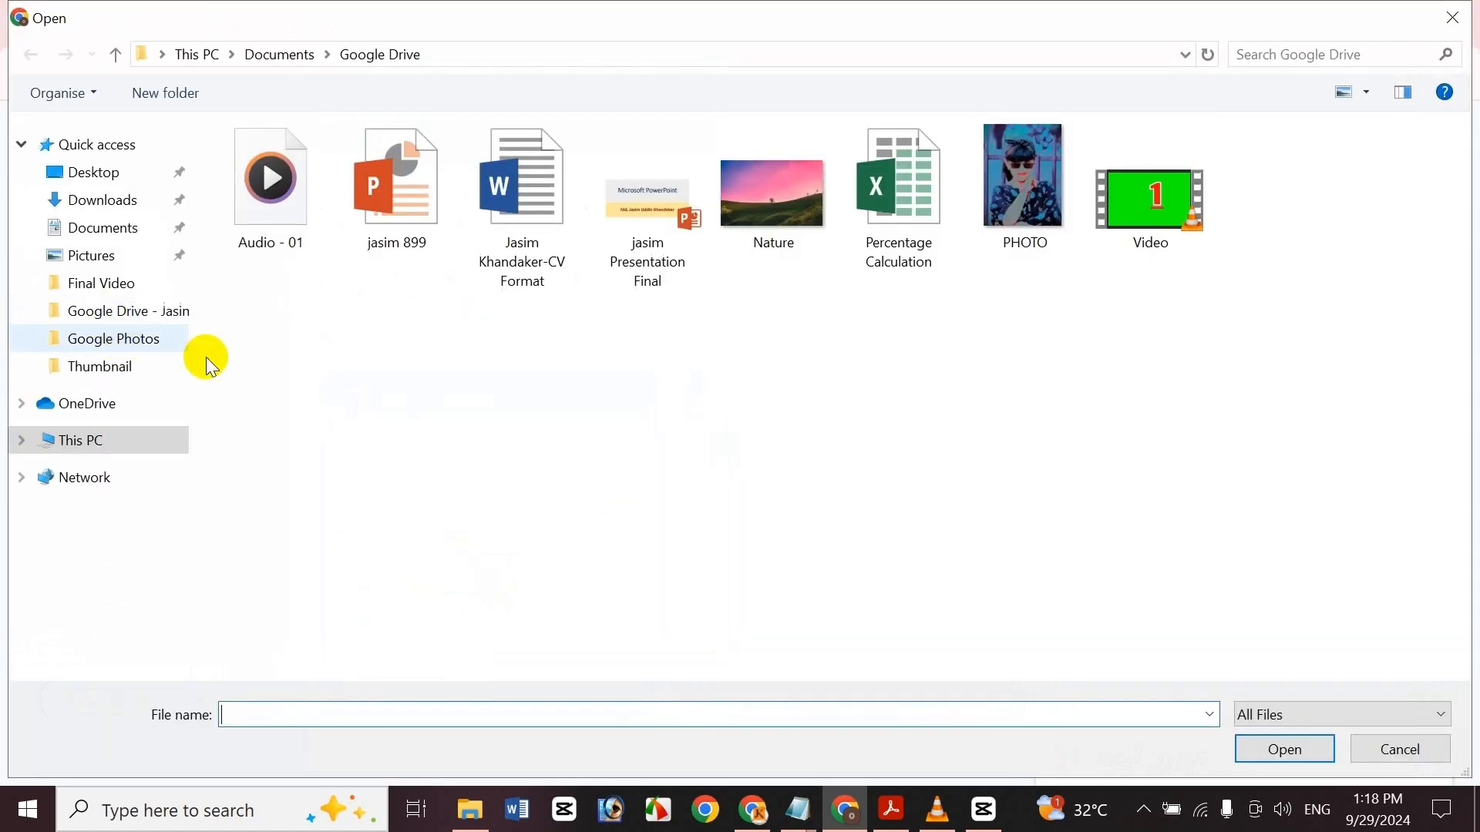
double_click(508, 247)
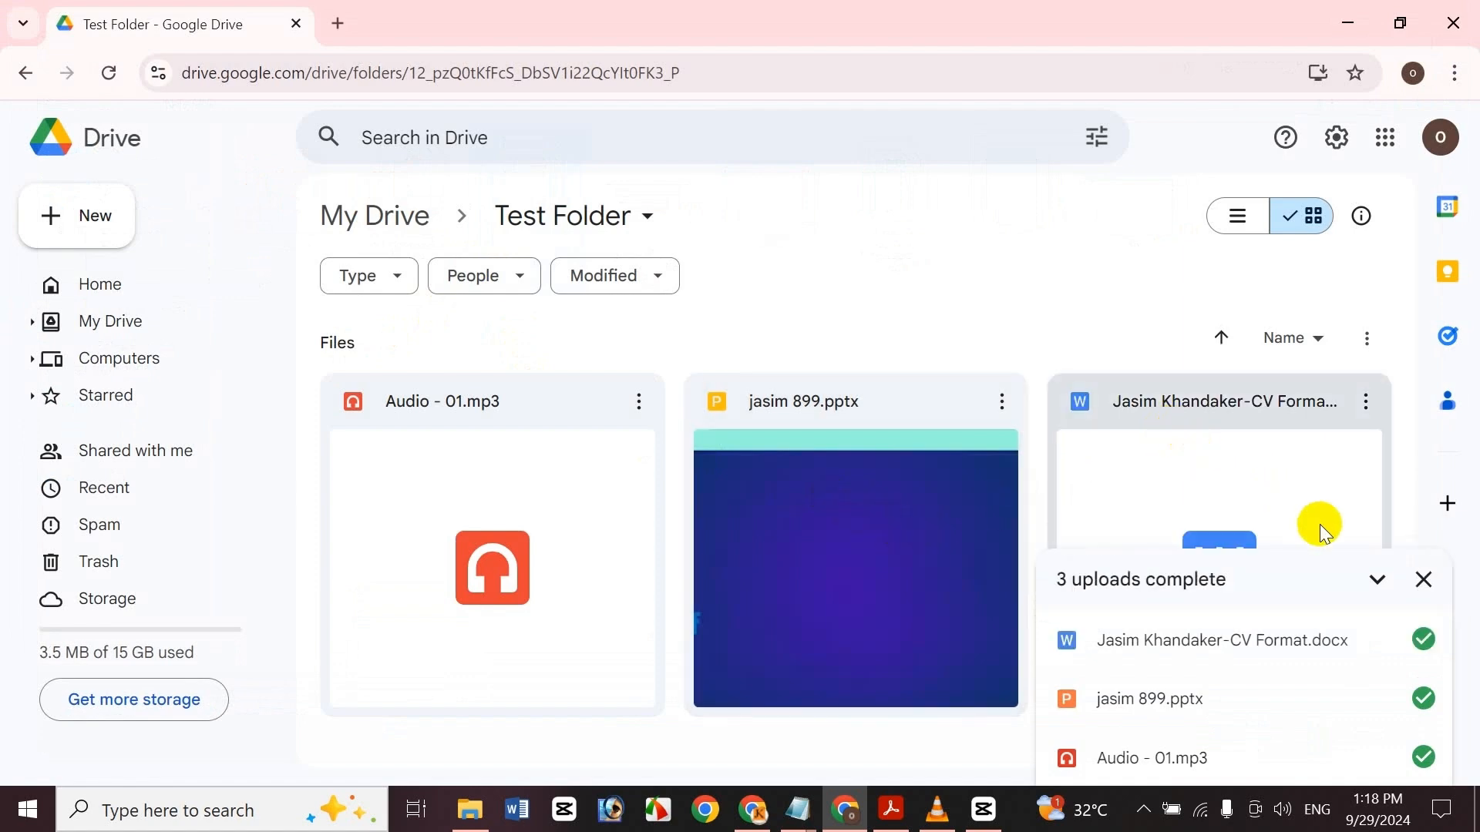
Upload the Nature and PHOTO images together into Test Folder and close the upload progress panel
click(66, 225)
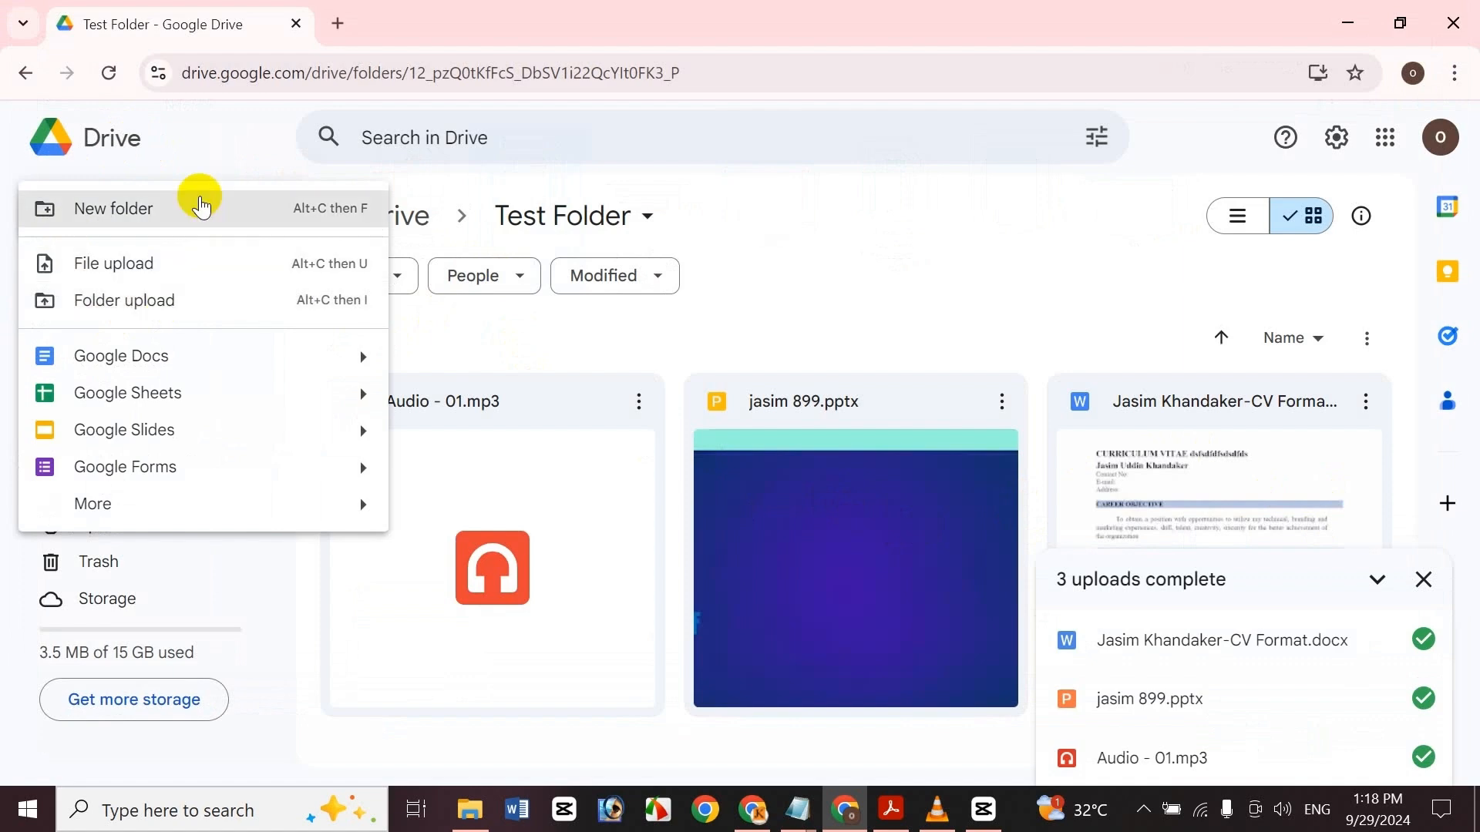
click(212, 256)
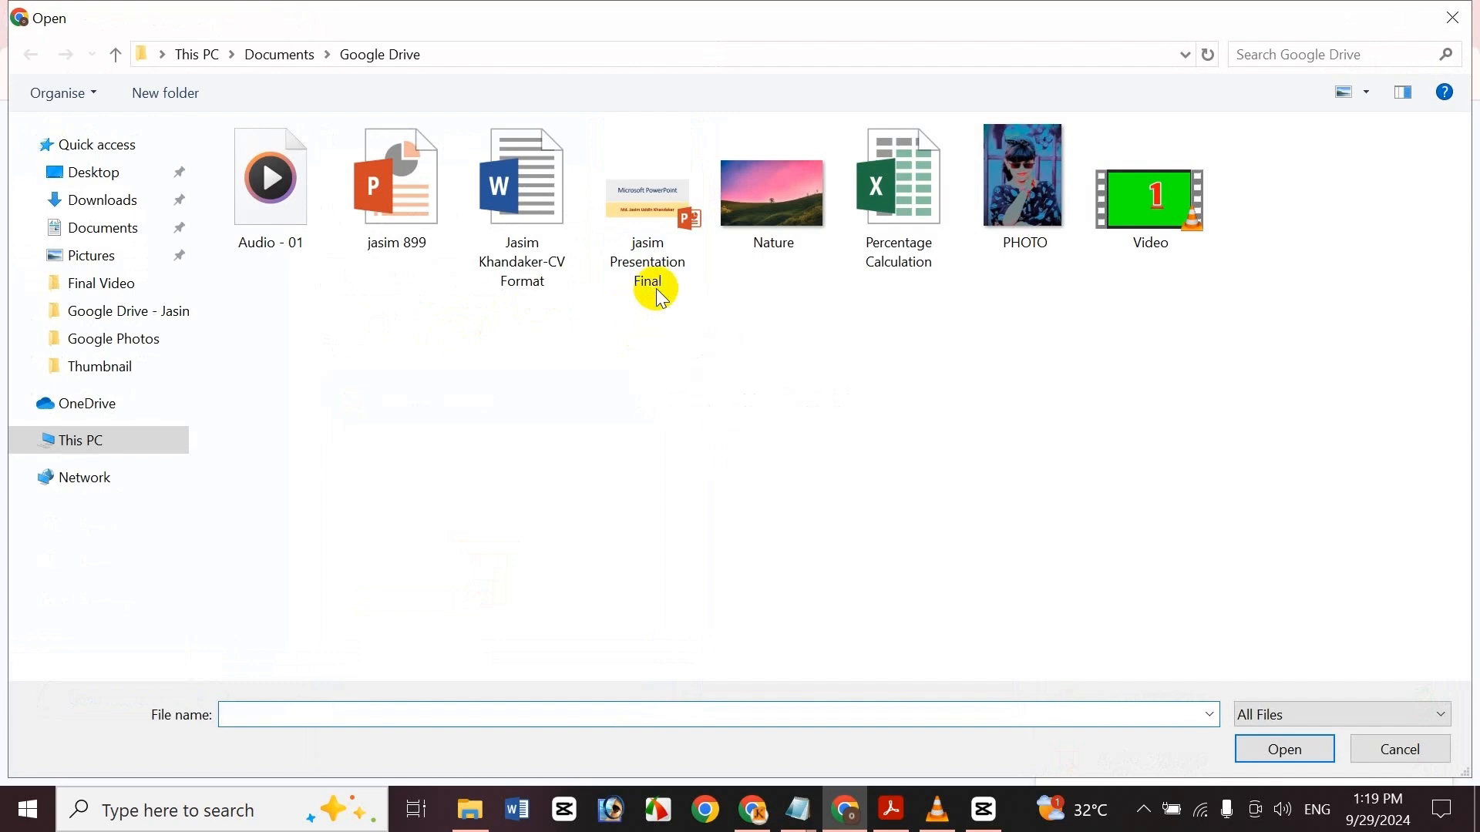
click(806, 198)
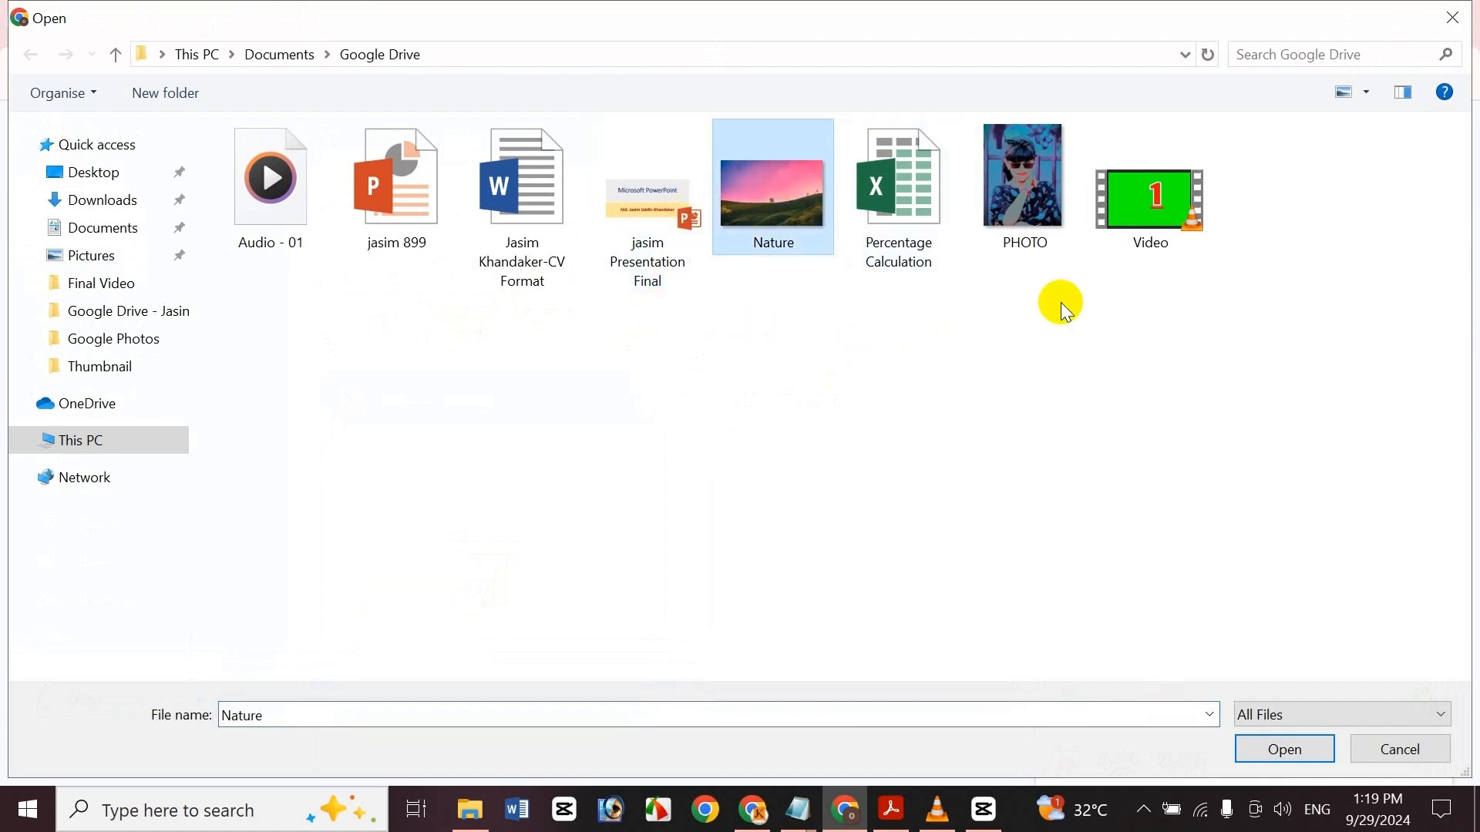
ctrl+click(1010, 155)
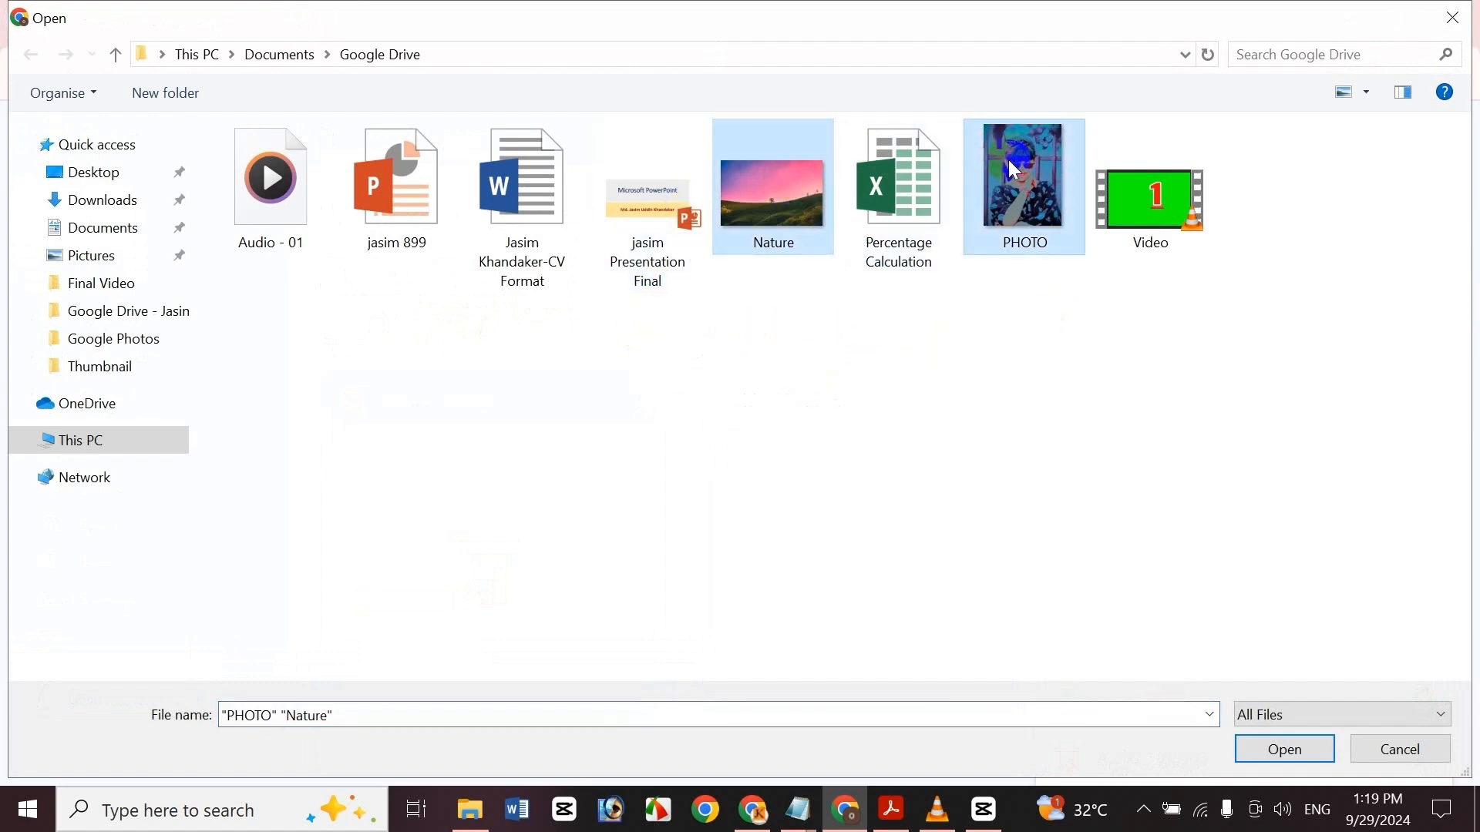
click(1286, 750)
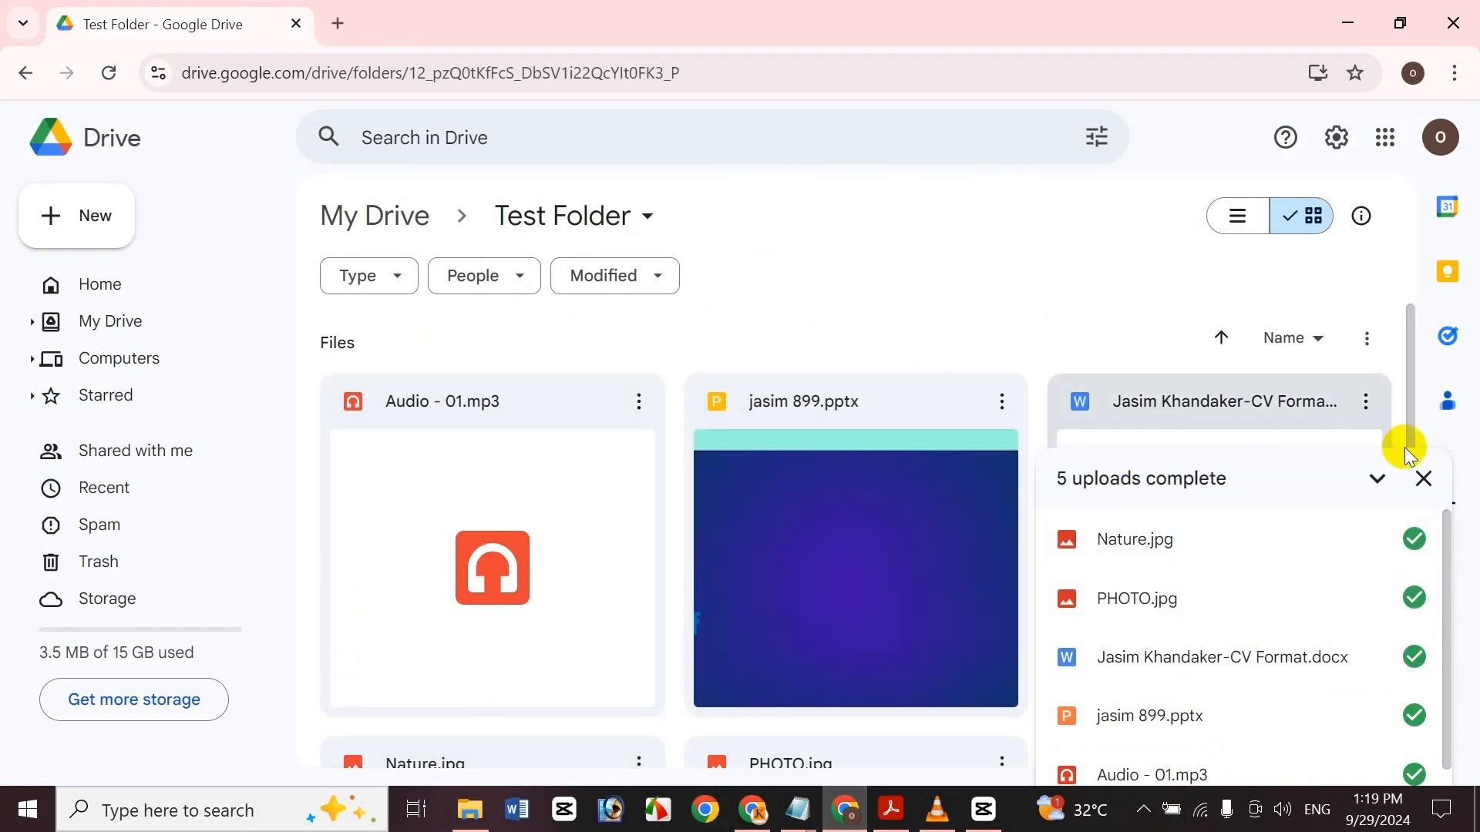
click(1423, 478)
mouse_move(1413, 386)
mouse_down()
mouse_move(1422, 613)
mouse_move(1421, 409)
mouse_up()
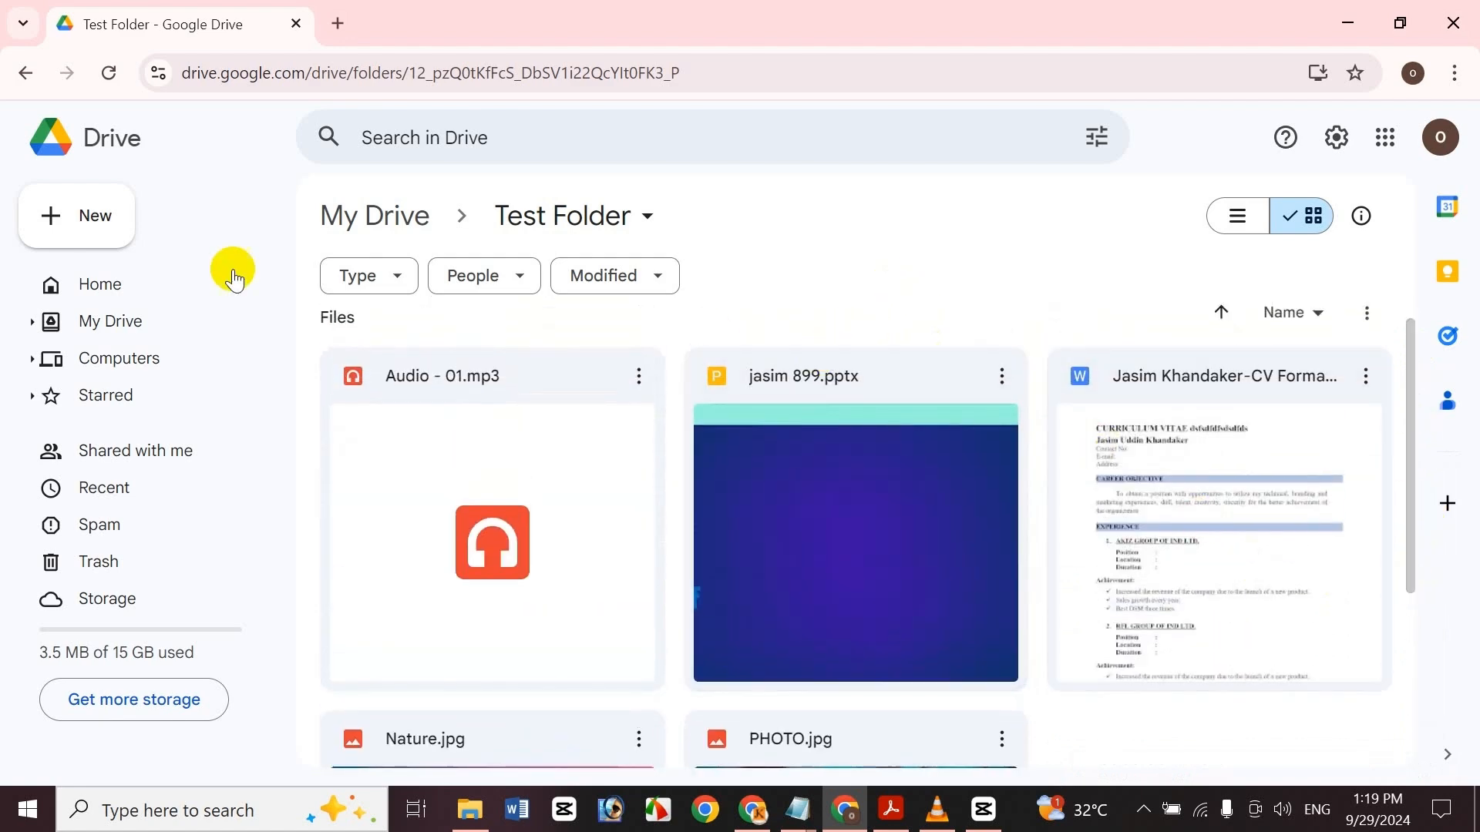
Go to My Drive and upload the Percentage Calculation spreadsheet there
click(91, 321)
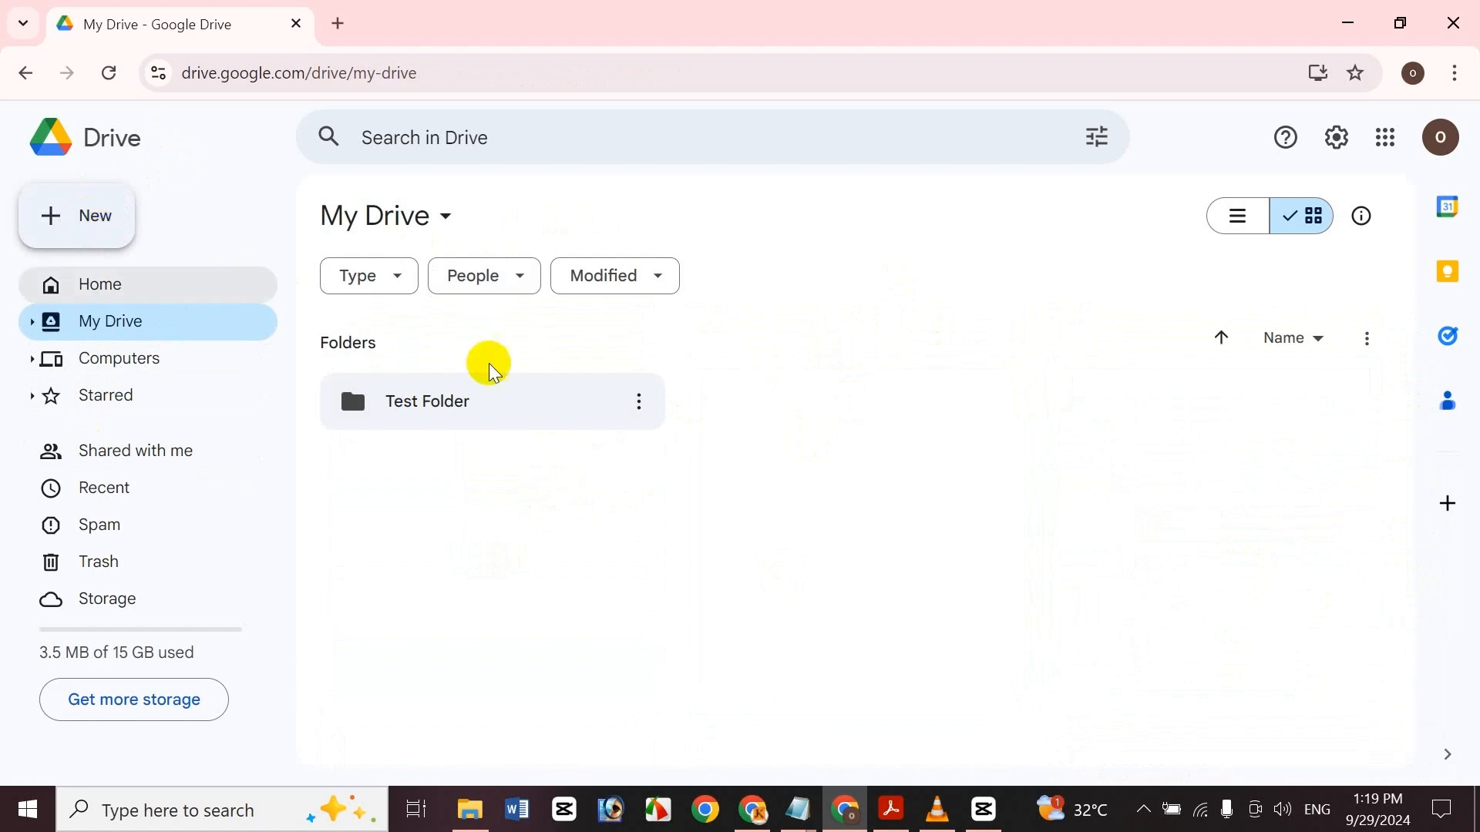
click(98, 219)
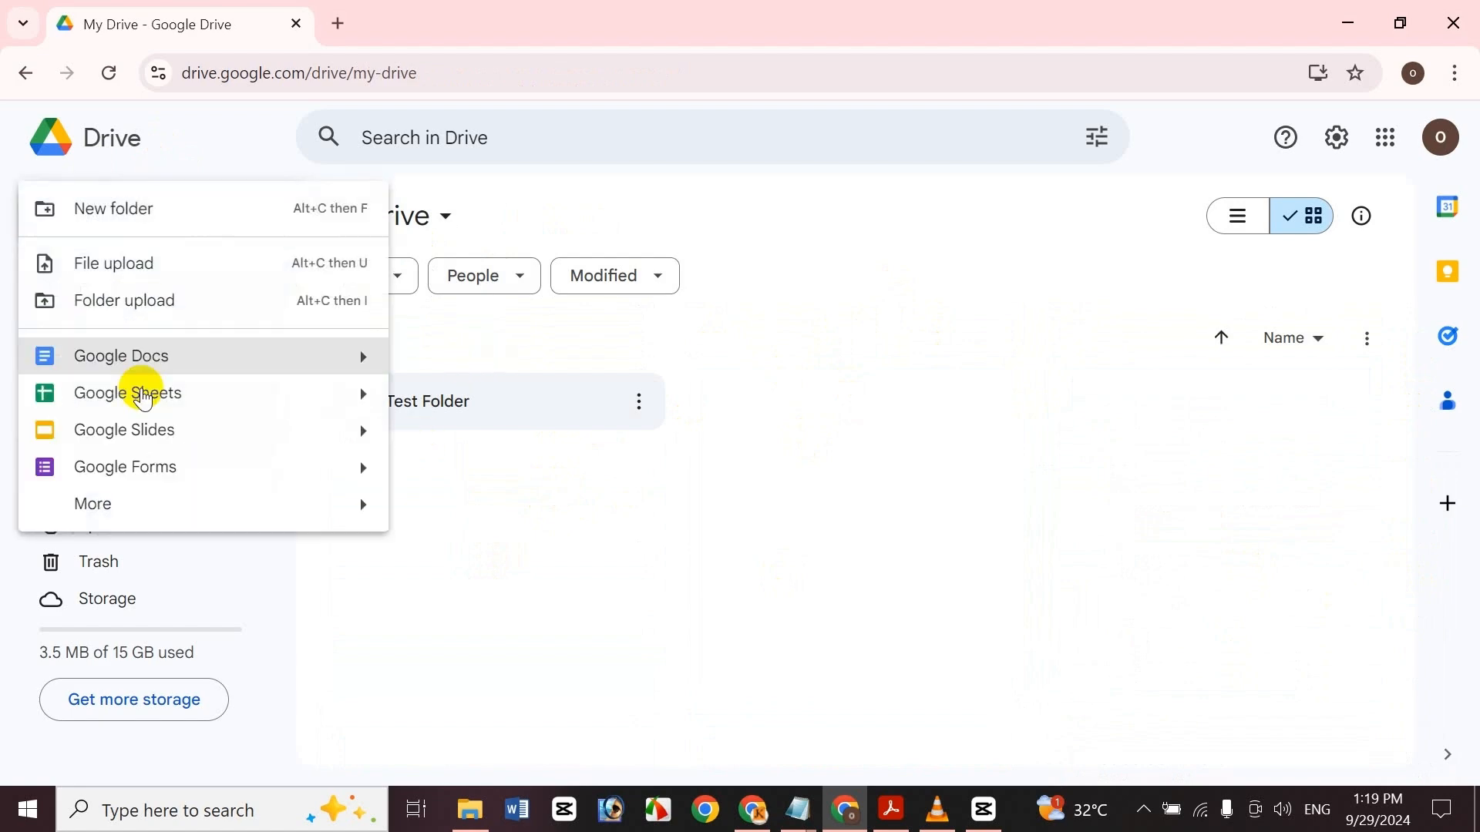
click(216, 262)
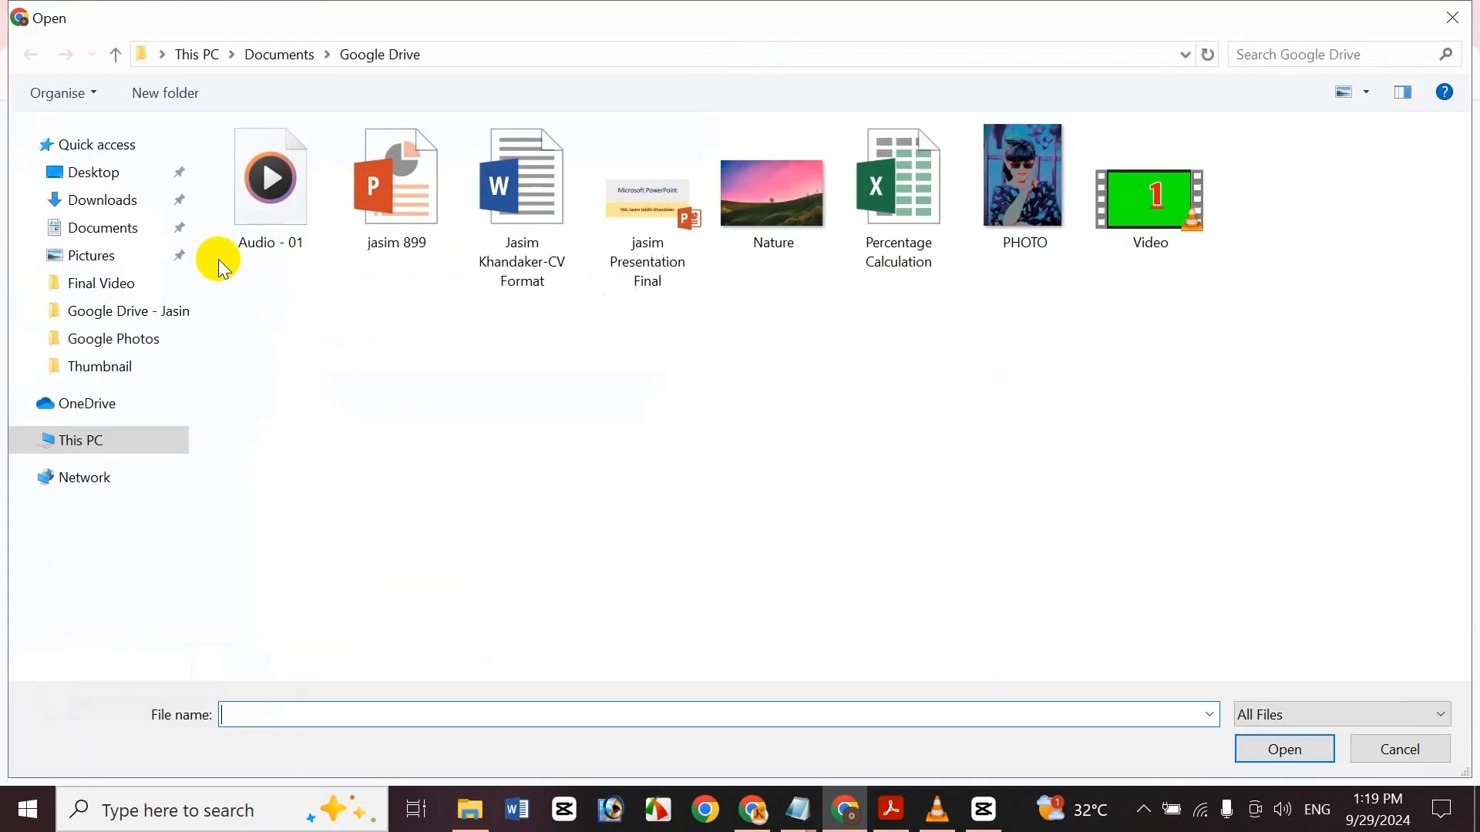
click(892, 217)
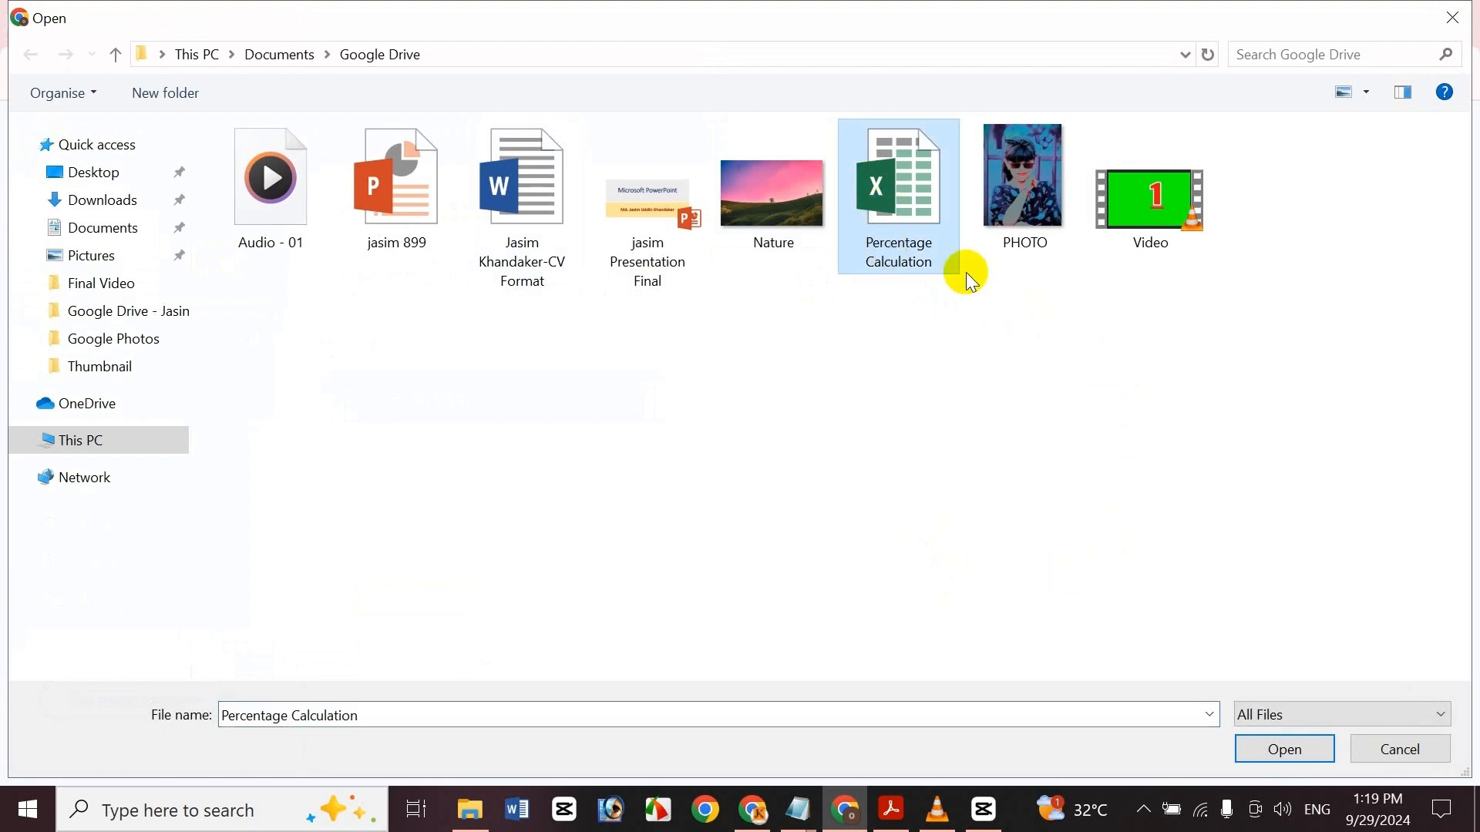
click(1303, 750)
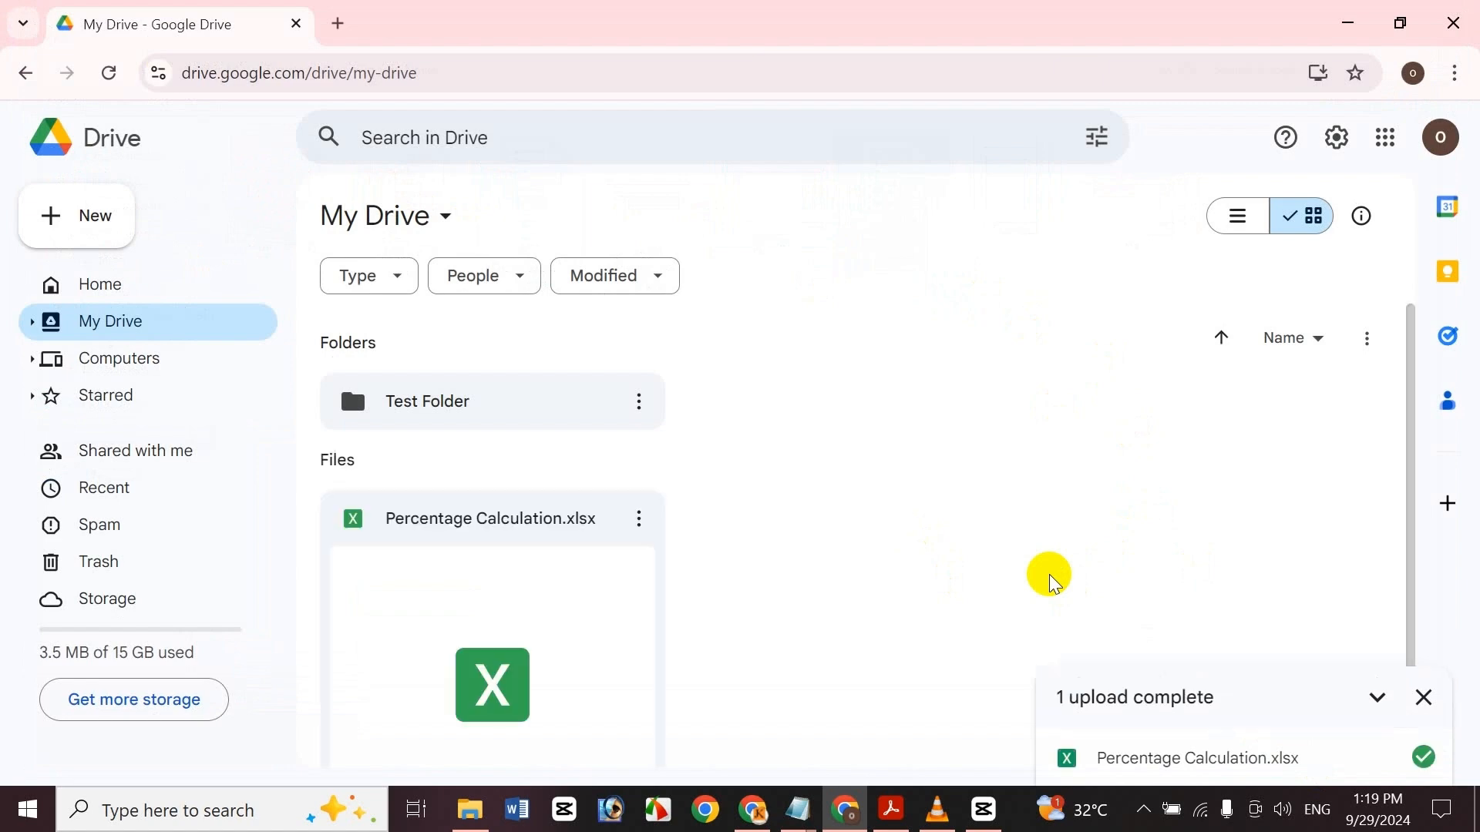
Upload the Video file from the same folder to My Drive
click(40, 220)
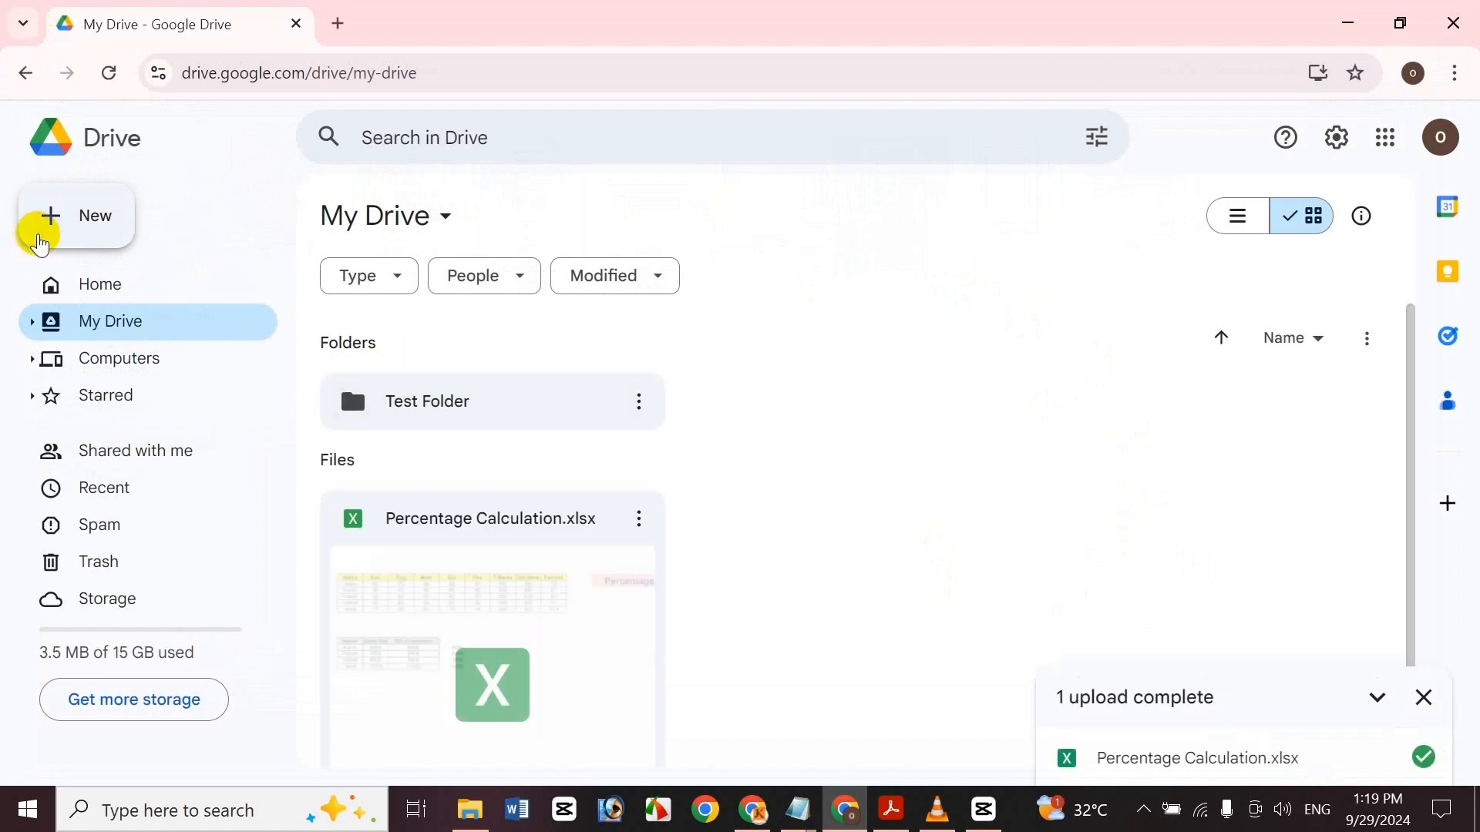
click(96, 270)
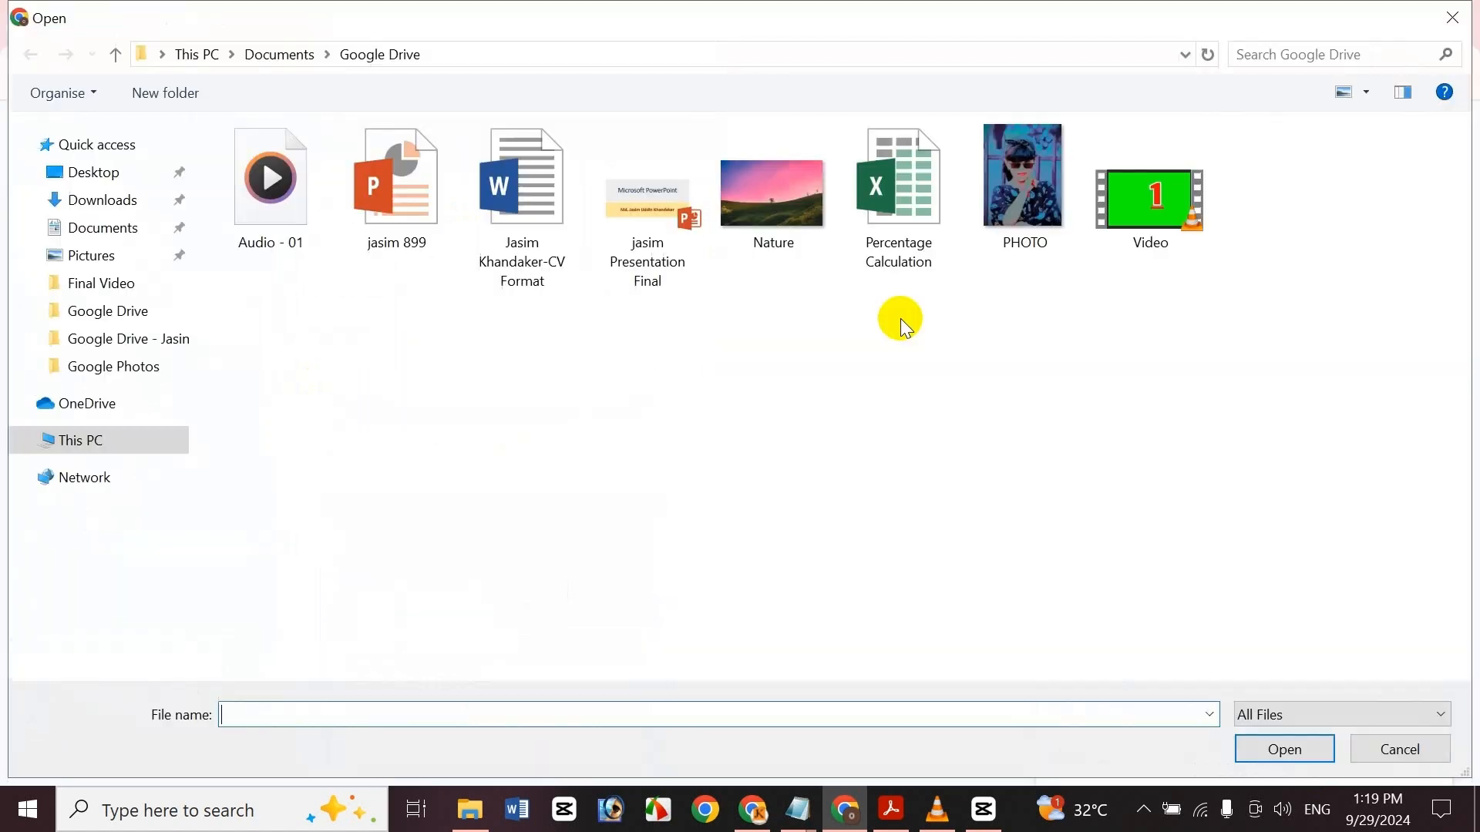
click(1142, 232)
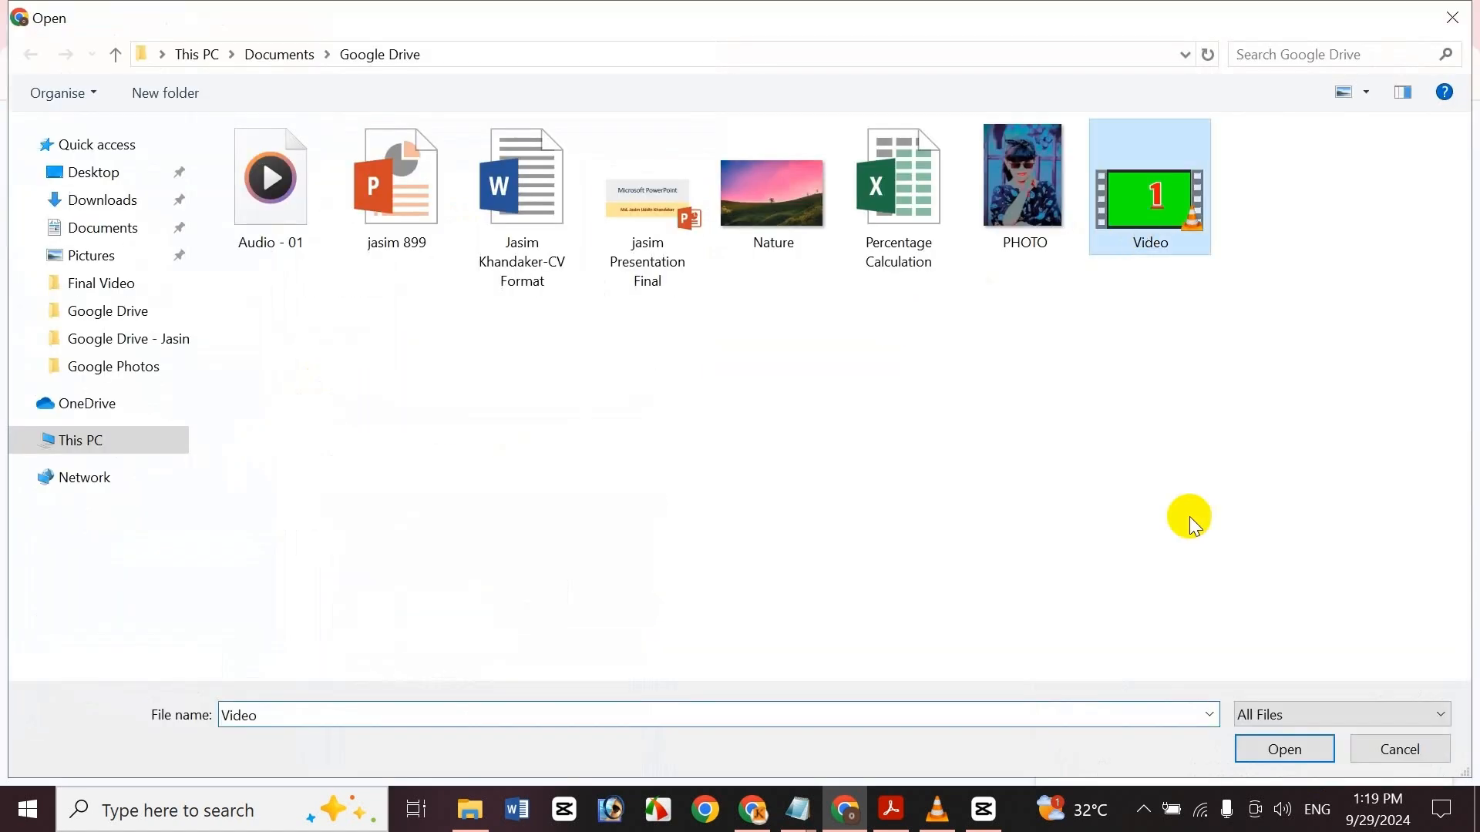
click(1310, 748)
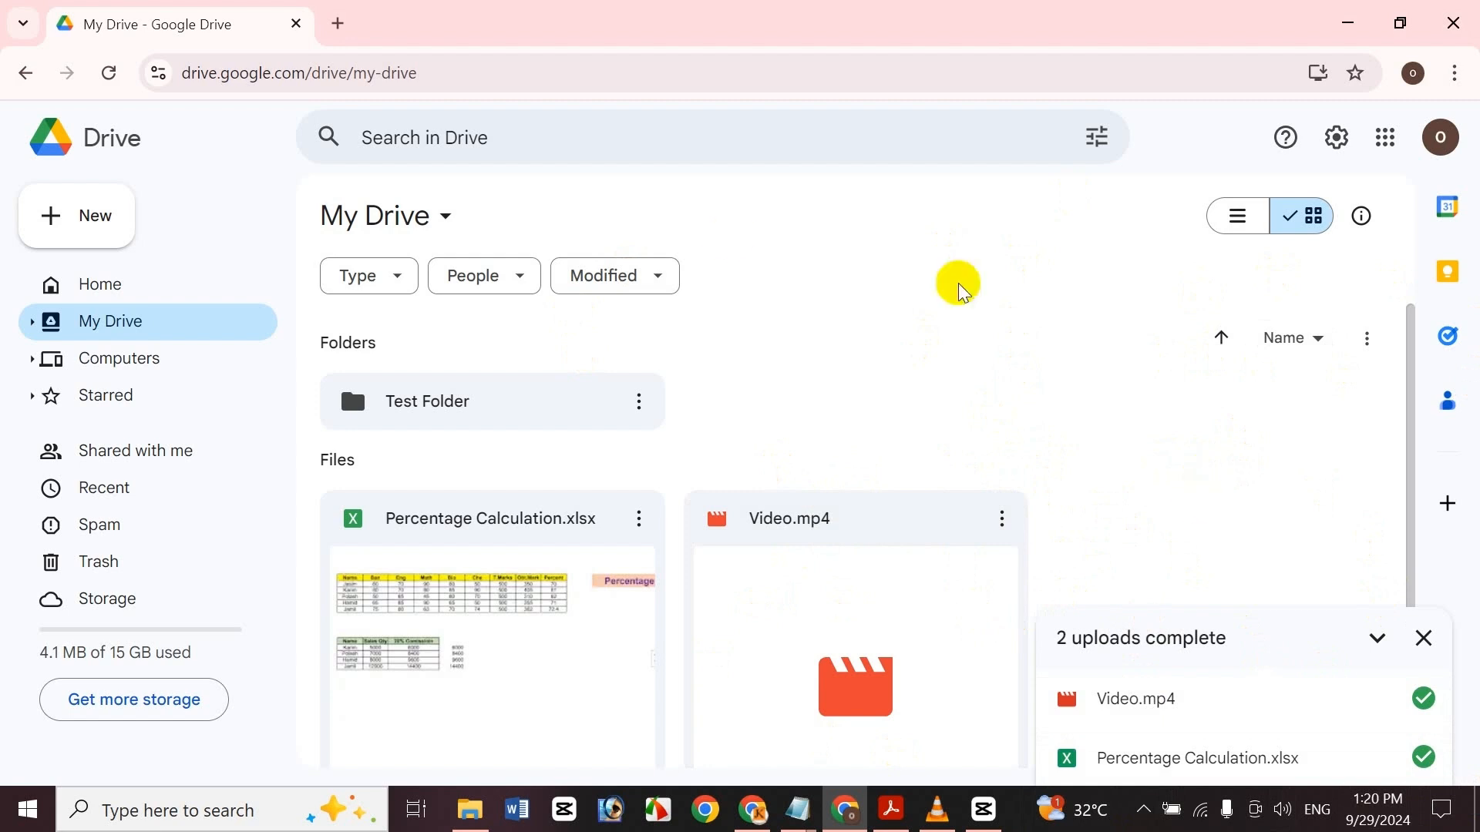
Open Test Folder and upload the IccheCD folder from Documents into it, allowing the upload
double_click(483, 405)
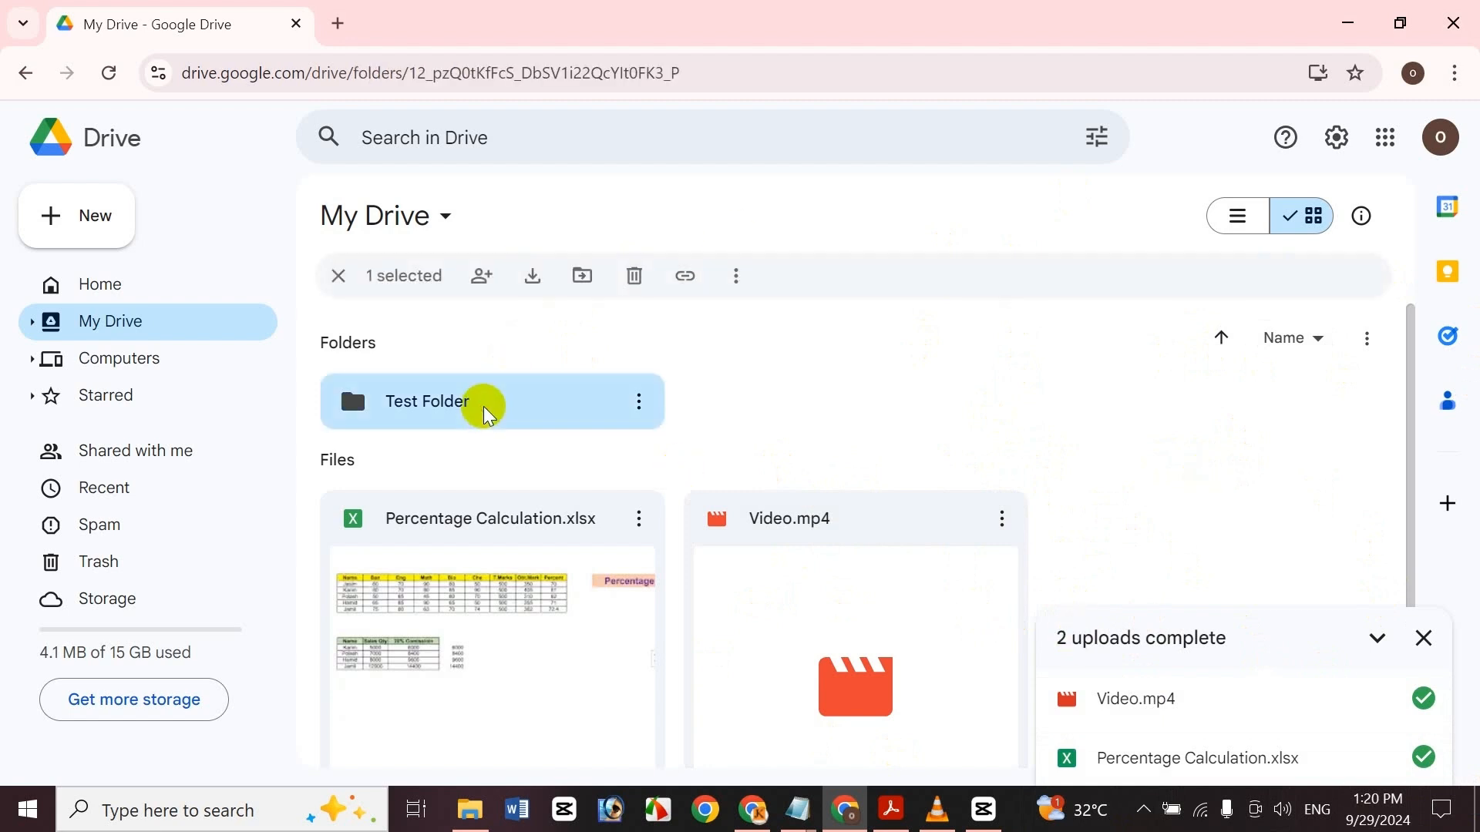
click(1423, 637)
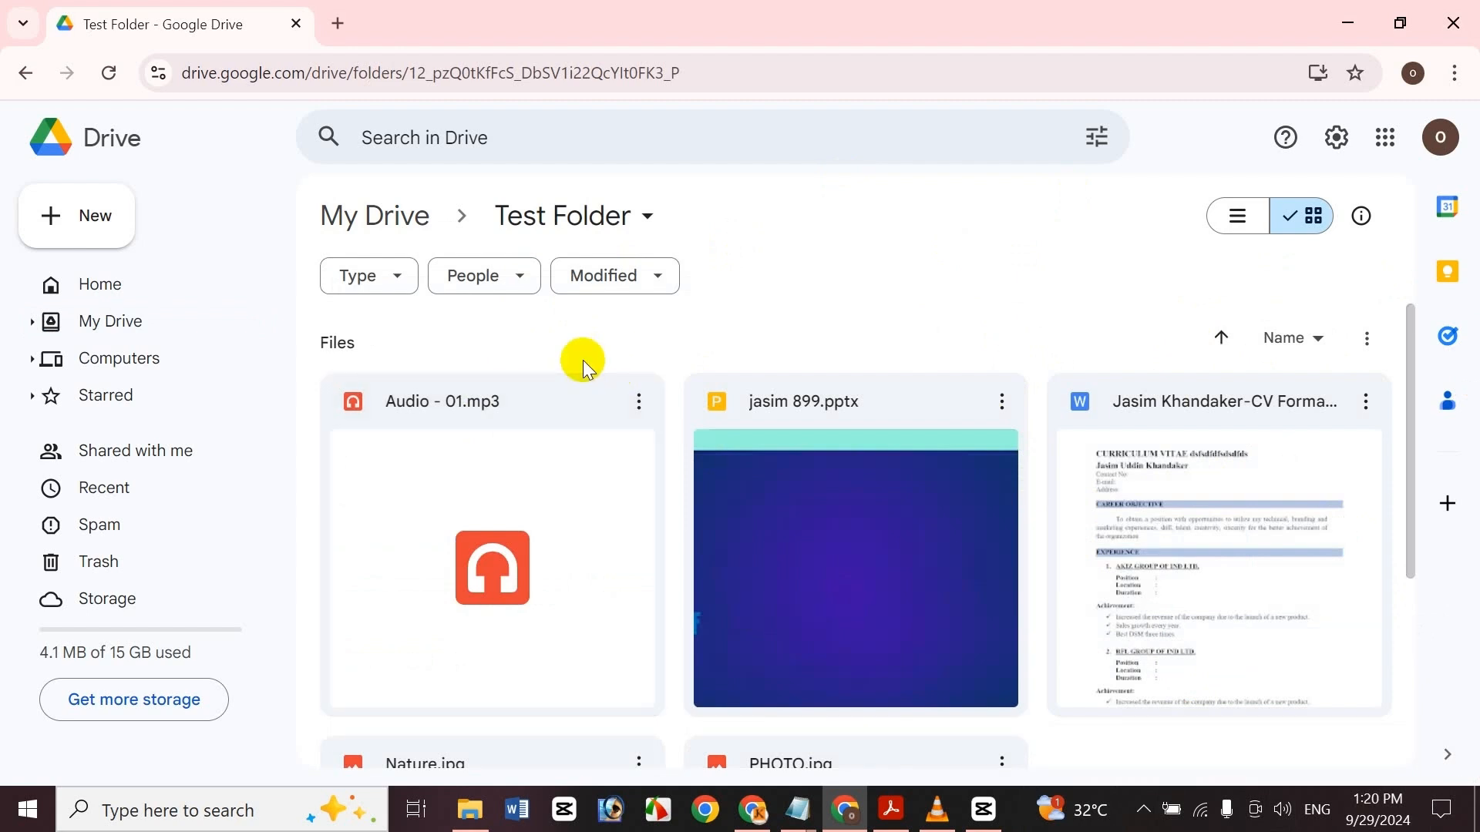
right_click(431, 333)
click(56, 214)
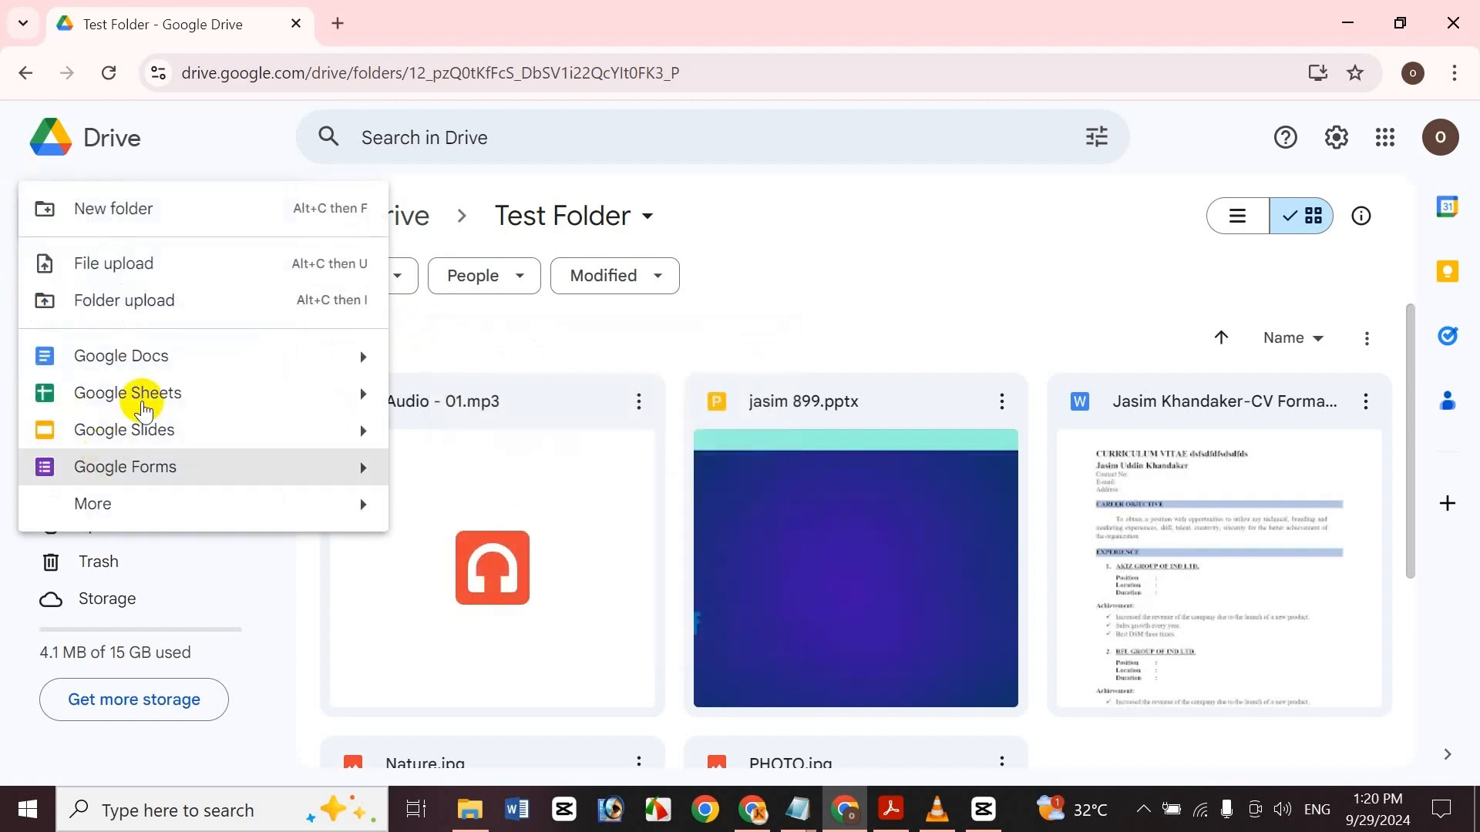
click(145, 304)
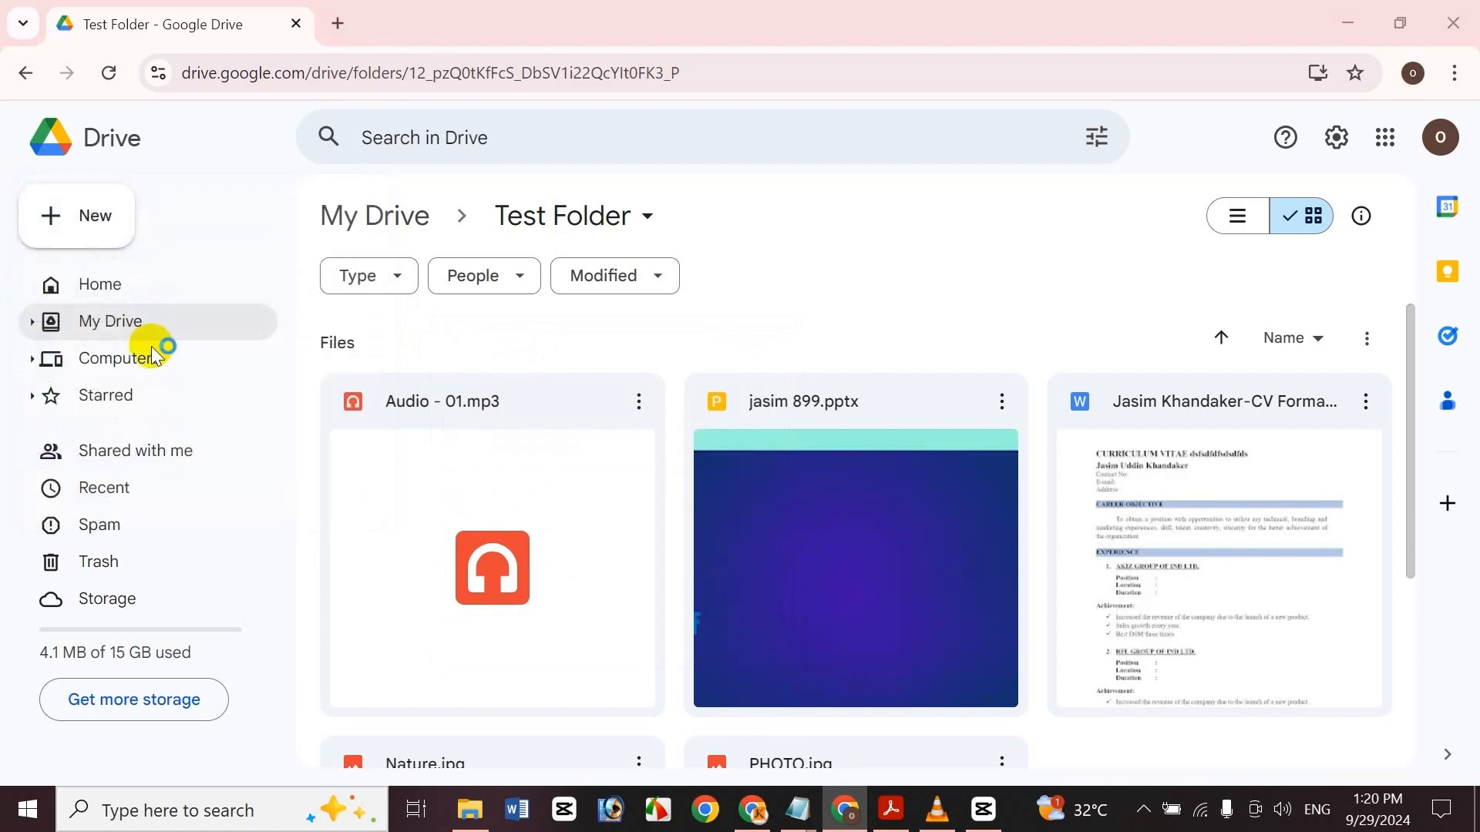
click(78, 232)
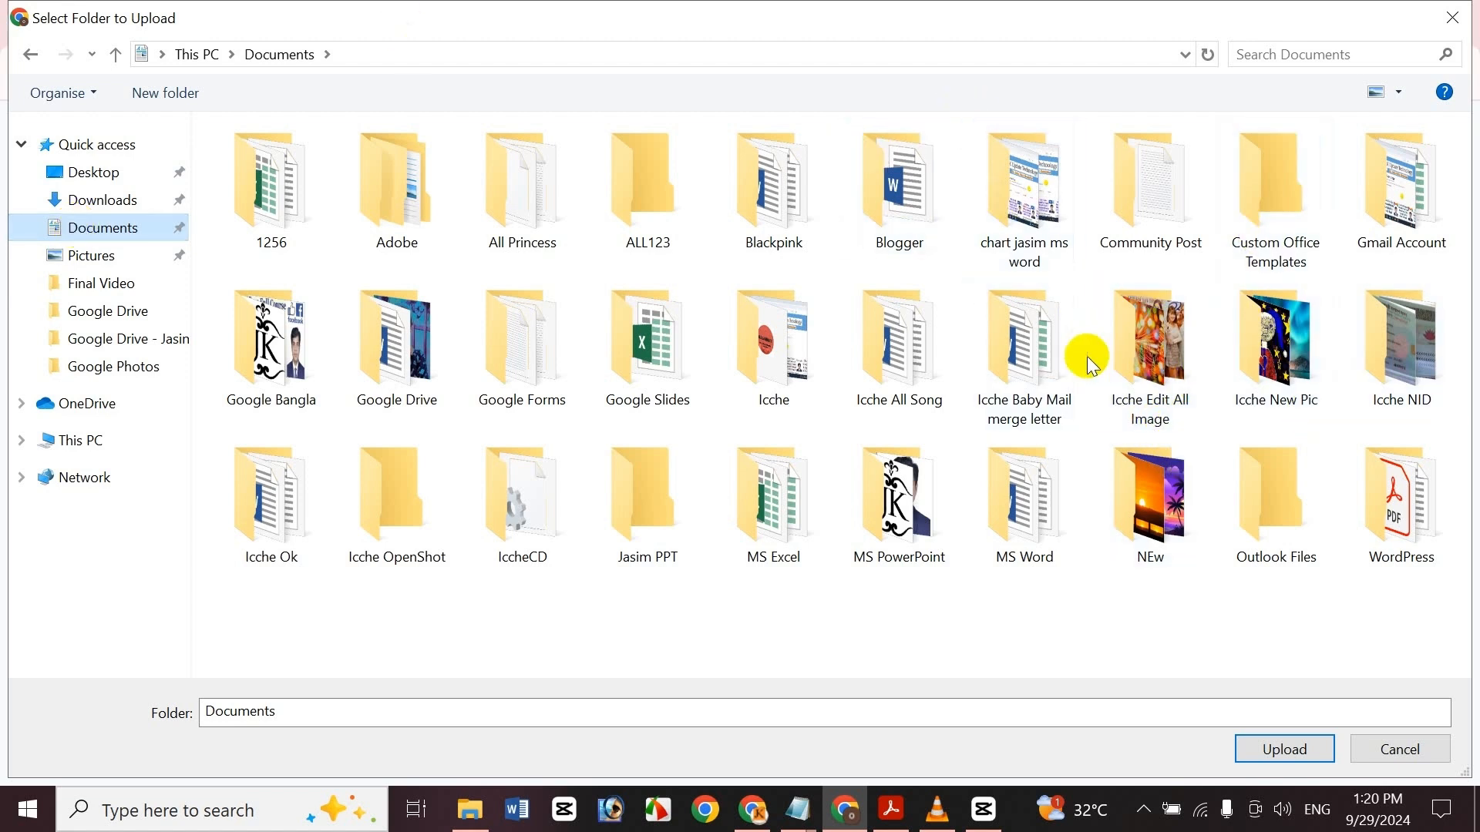
click(628, 532)
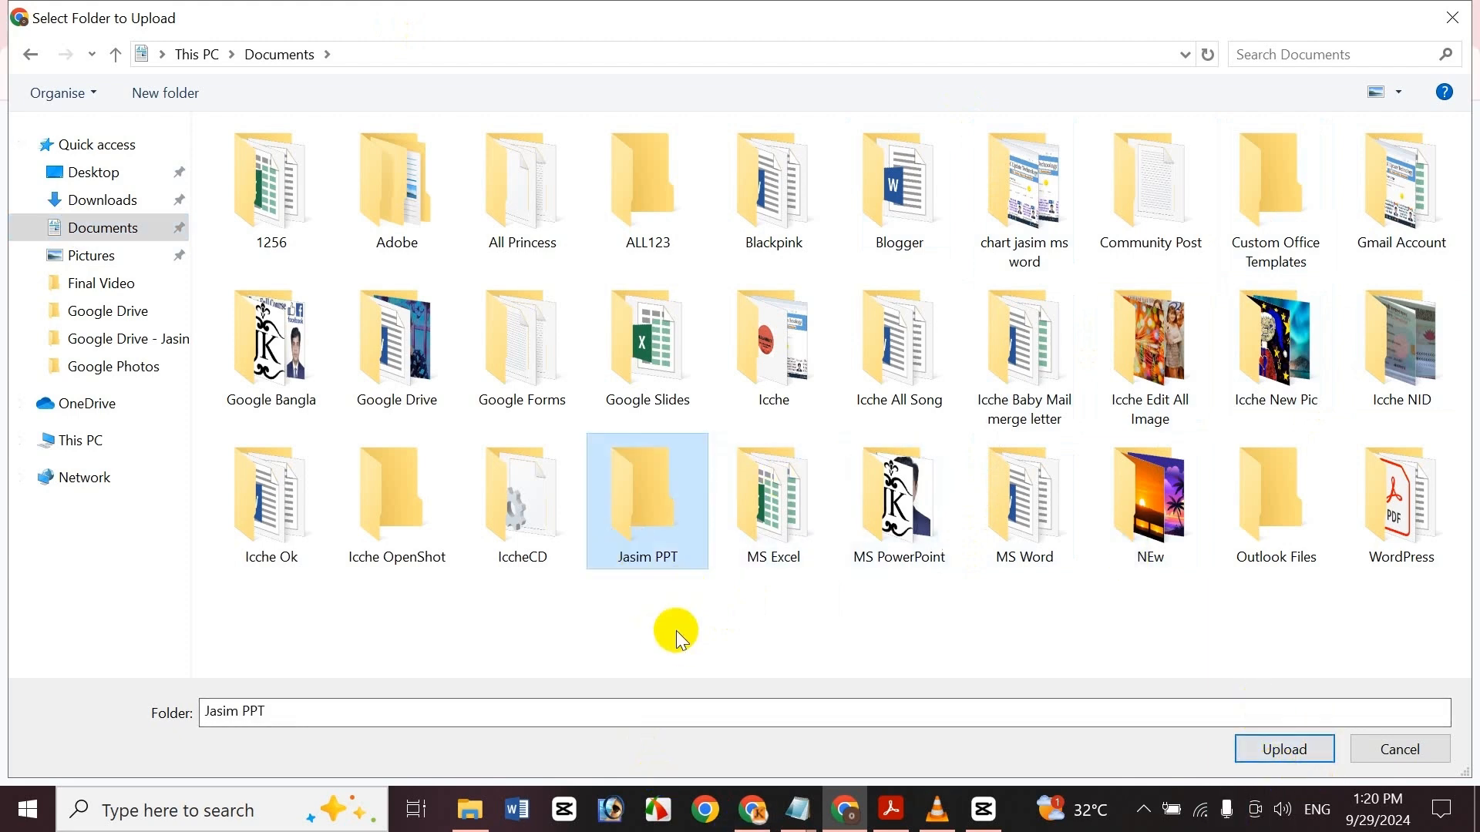
click(524, 540)
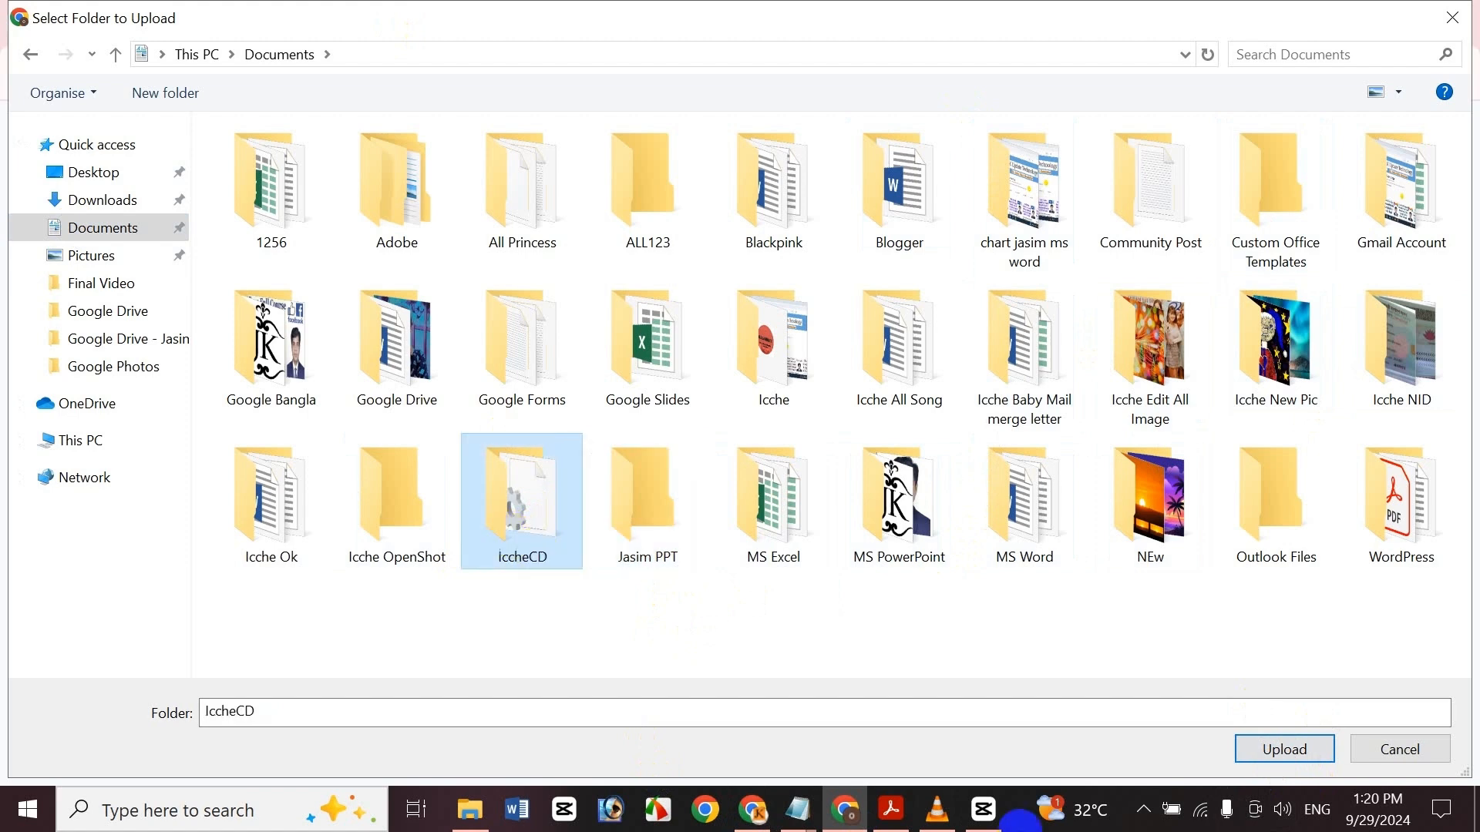
click(1289, 752)
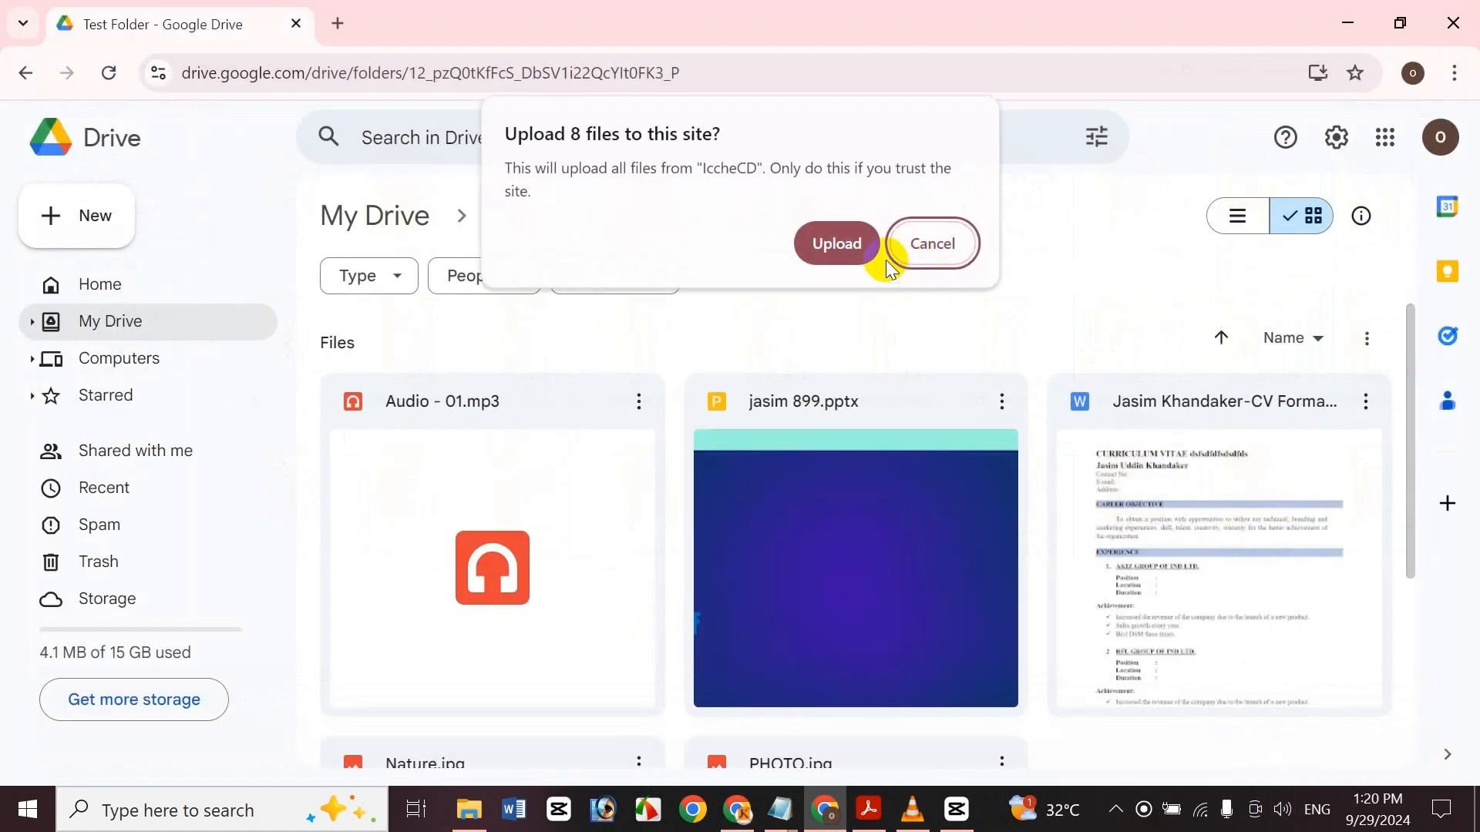
click(836, 243)
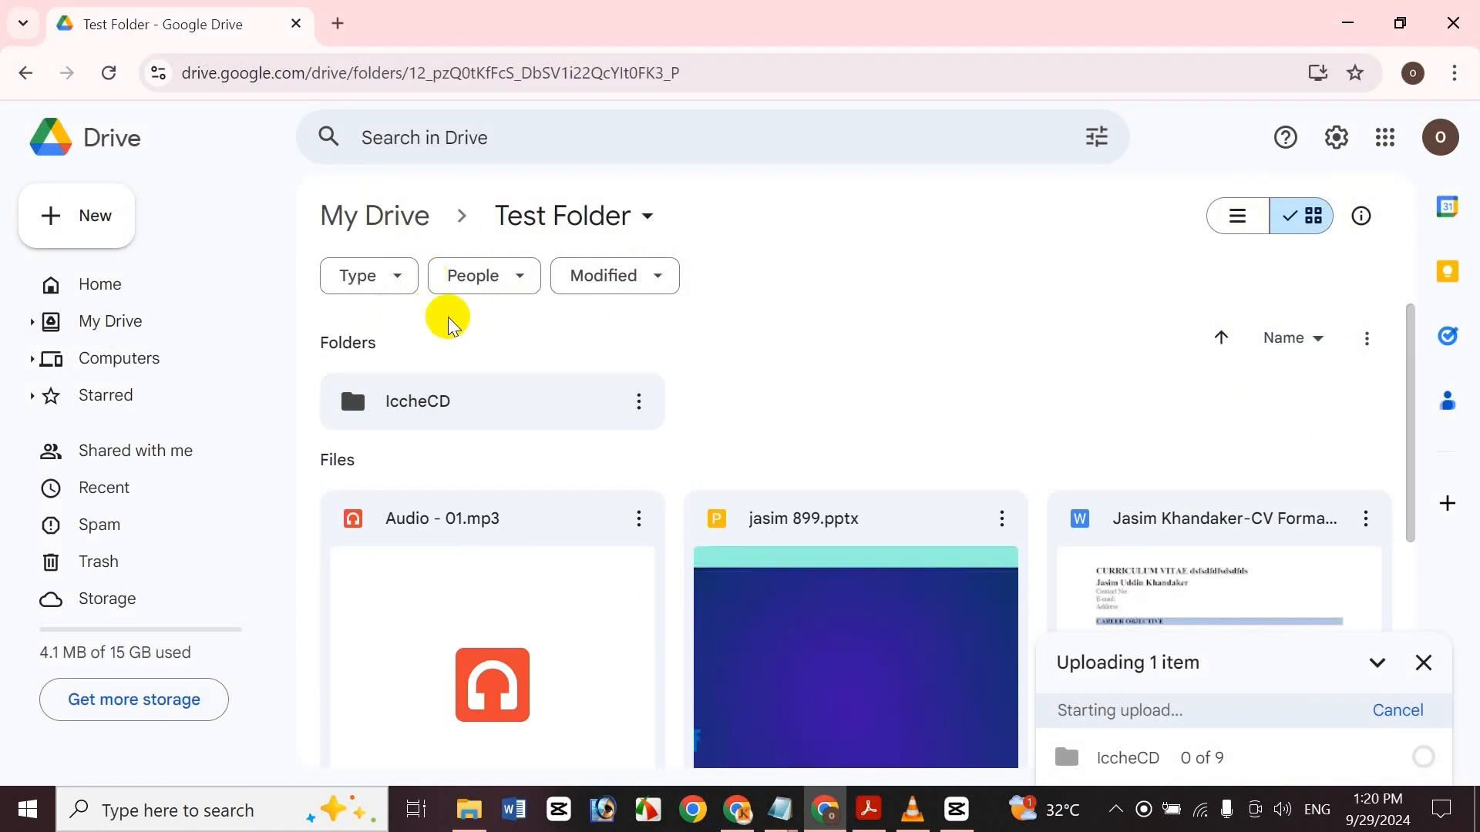
Open the uploaded IccheCD folder to check its contents, then return to My Drive
double_click(450, 417)
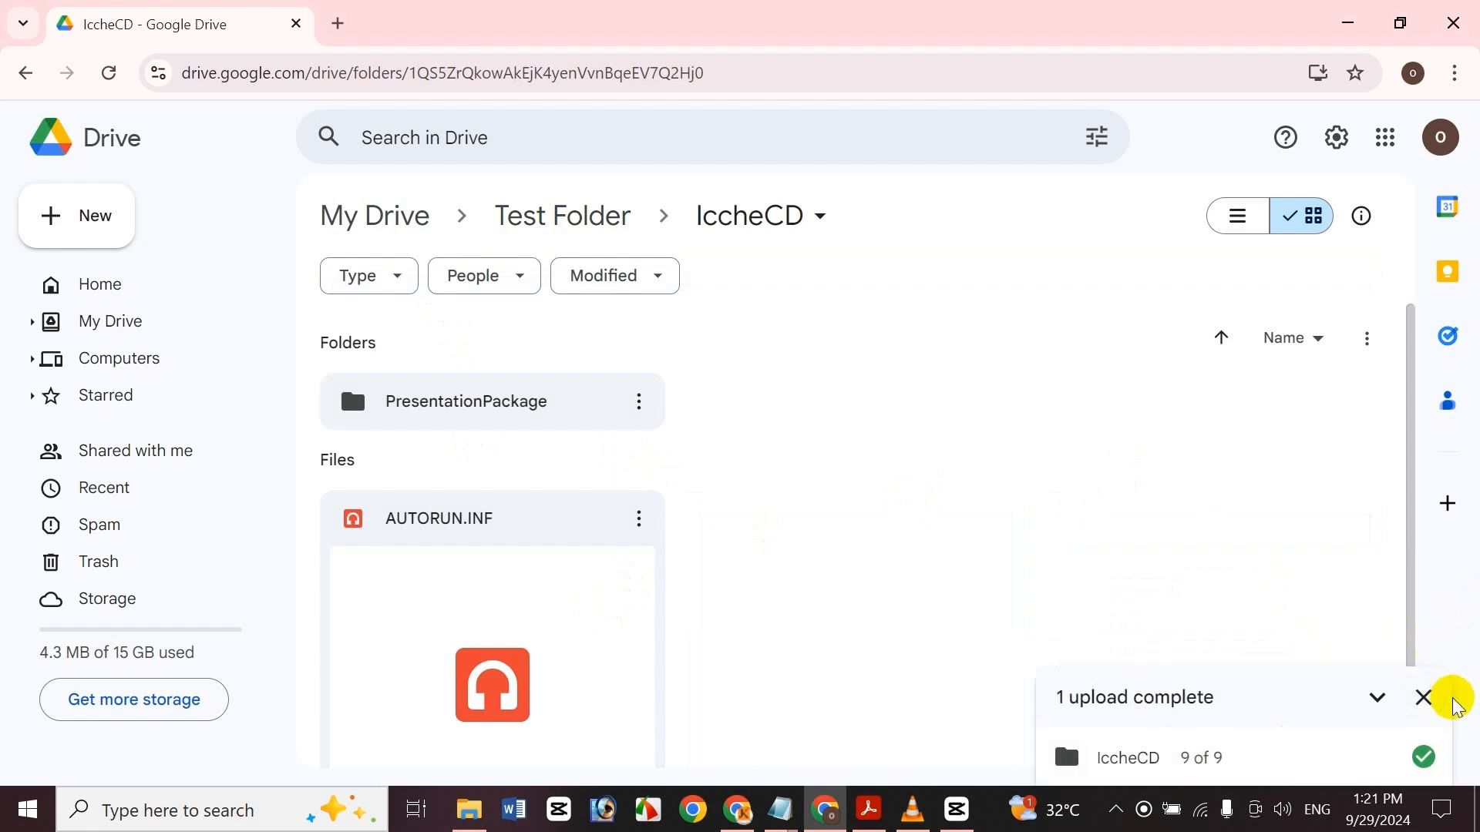
click(1424, 698)
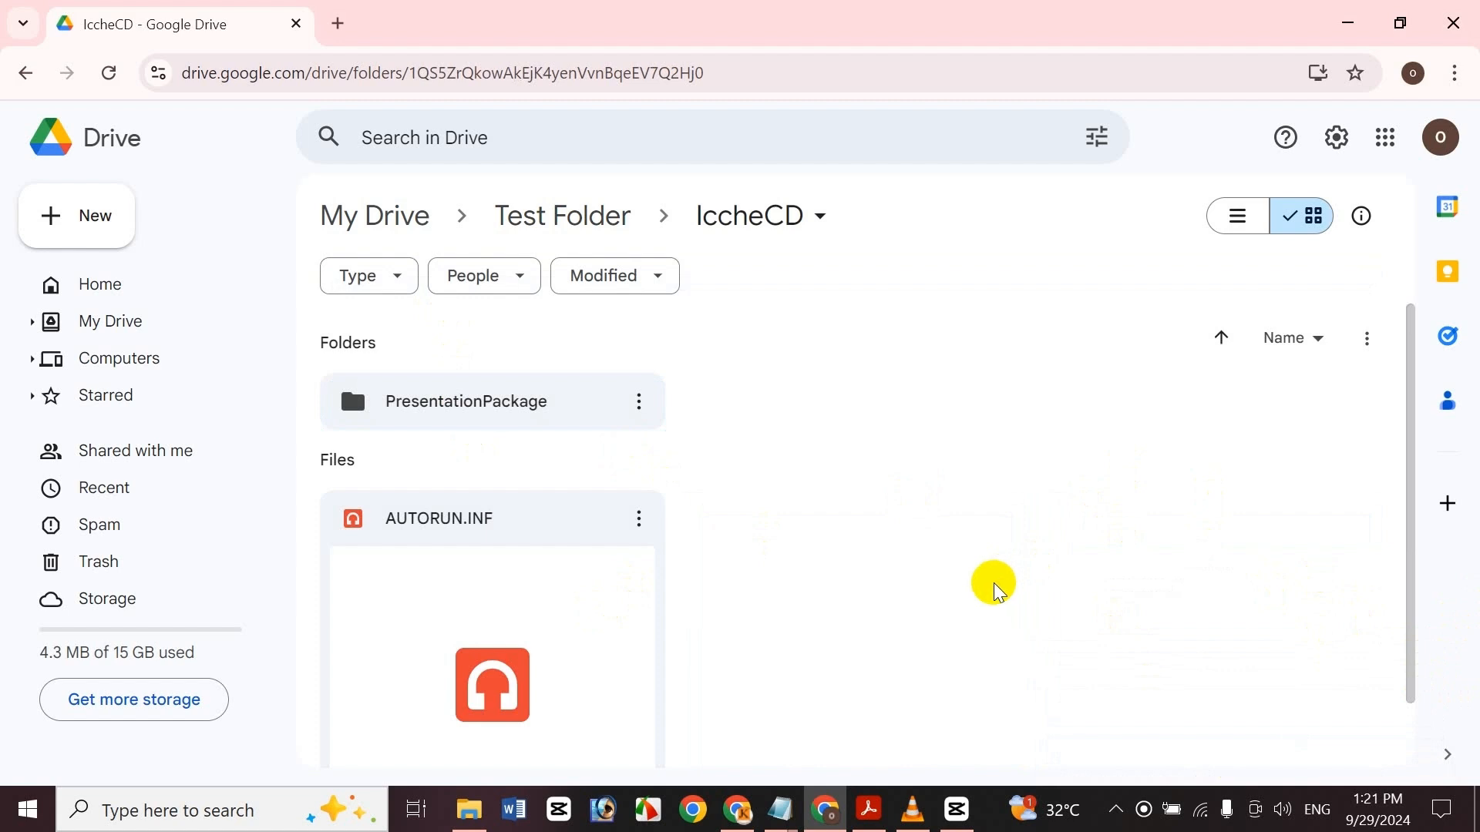
click(75, 330)
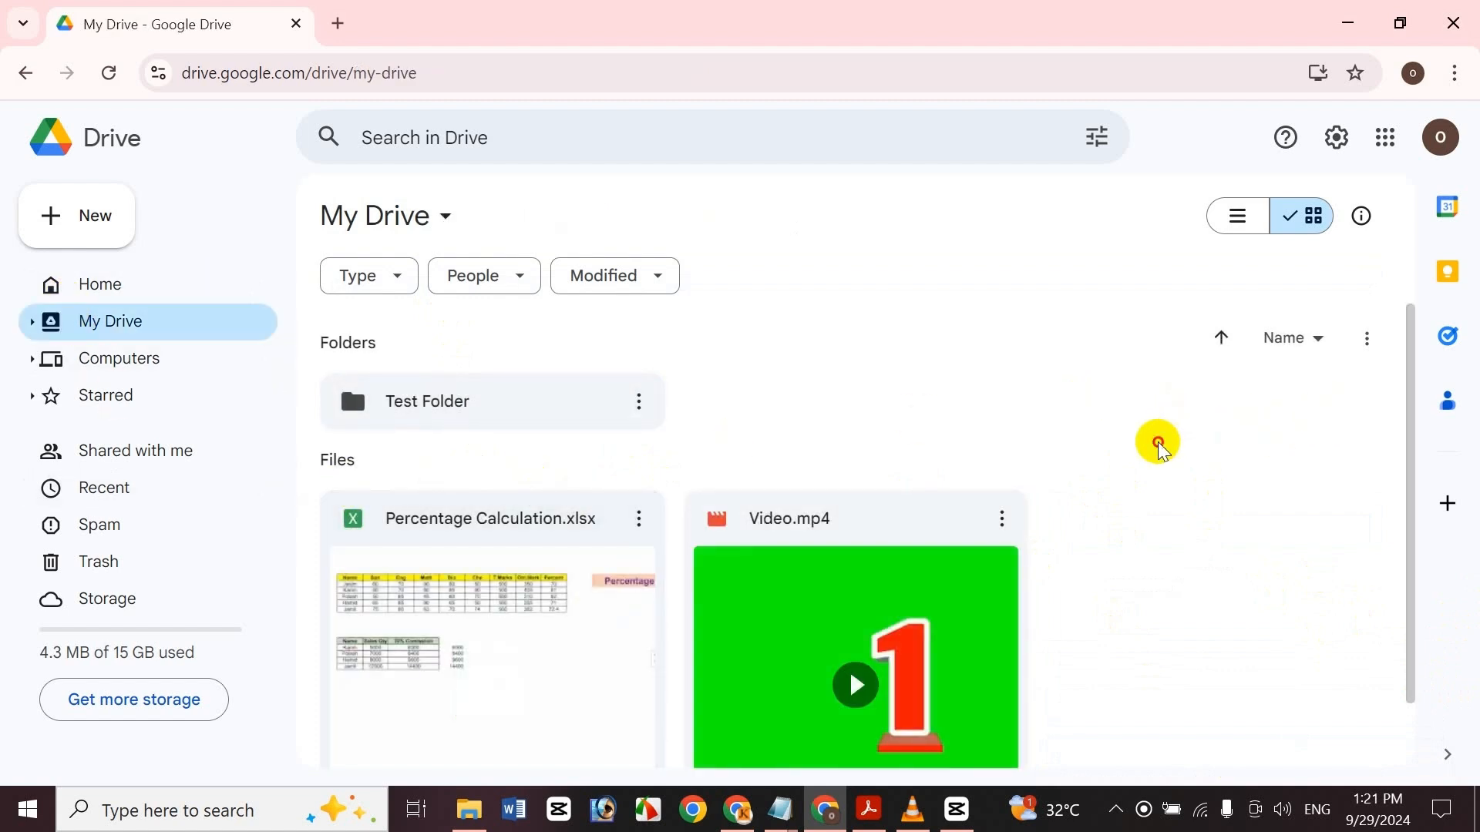
Try to upload the Icche OpenShot folder from Documents to My Drive
click(62, 220)
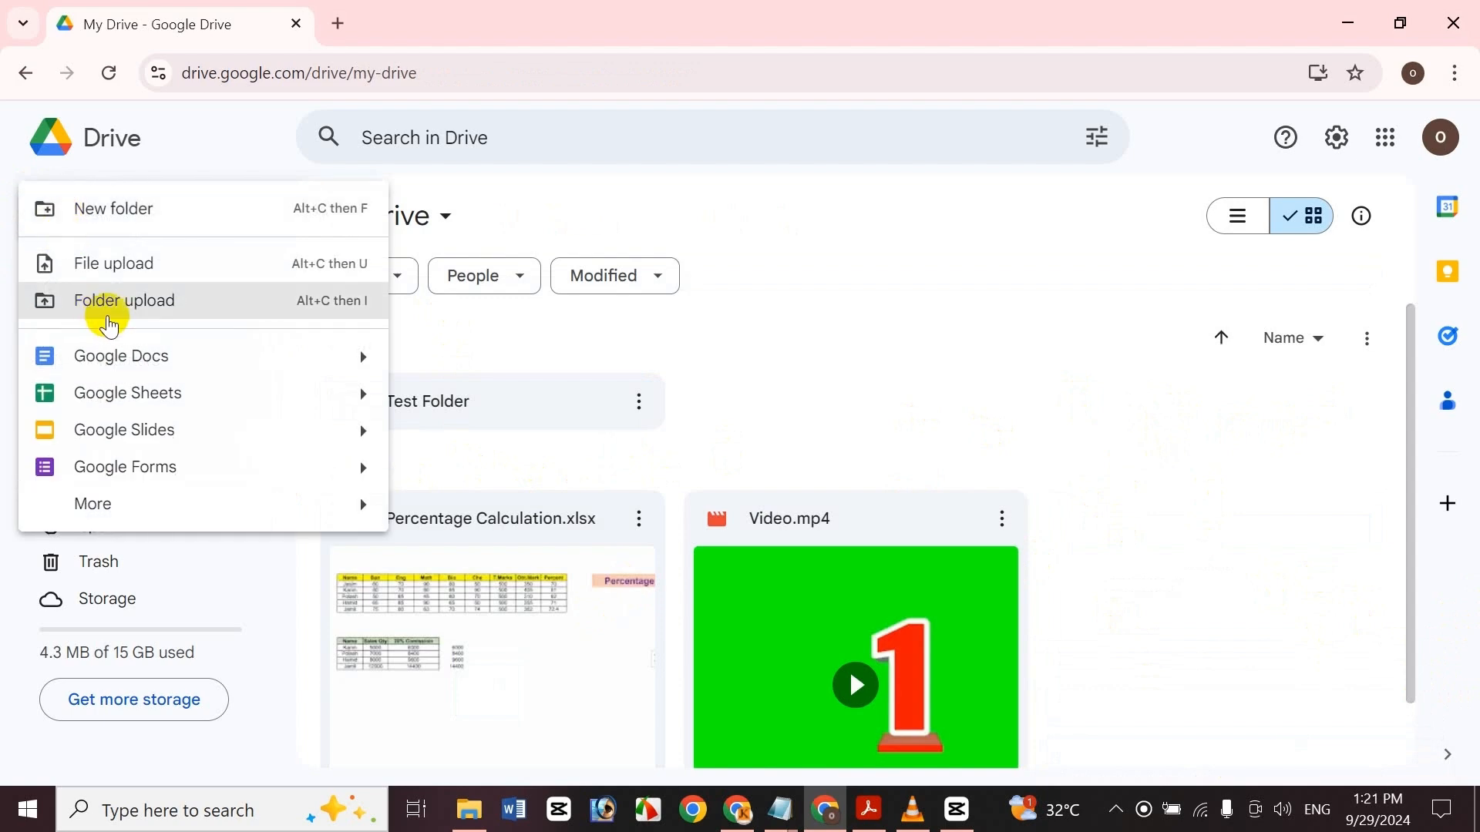
click(1261, 472)
right_click(1262, 471)
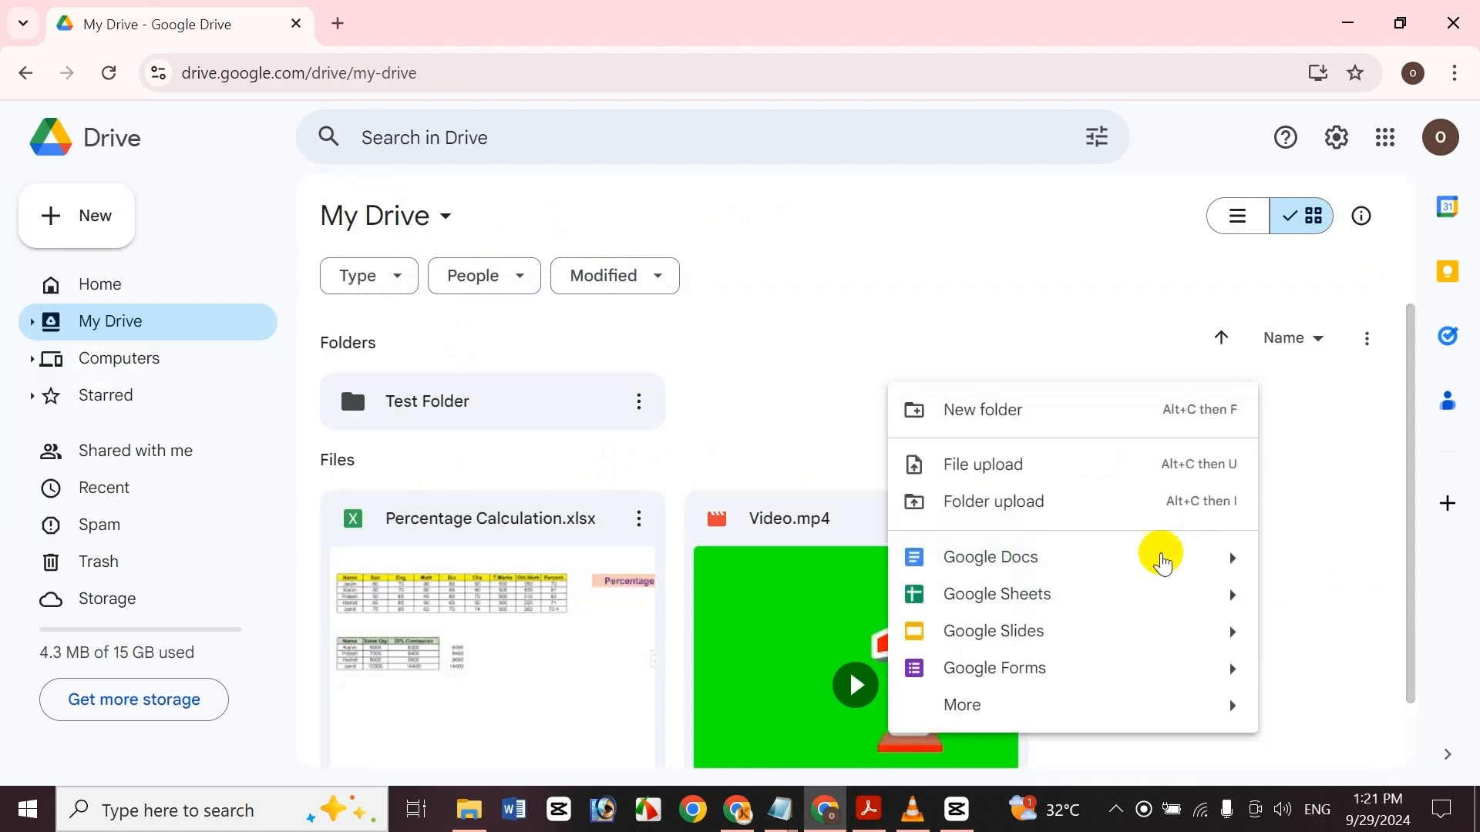
click(1154, 507)
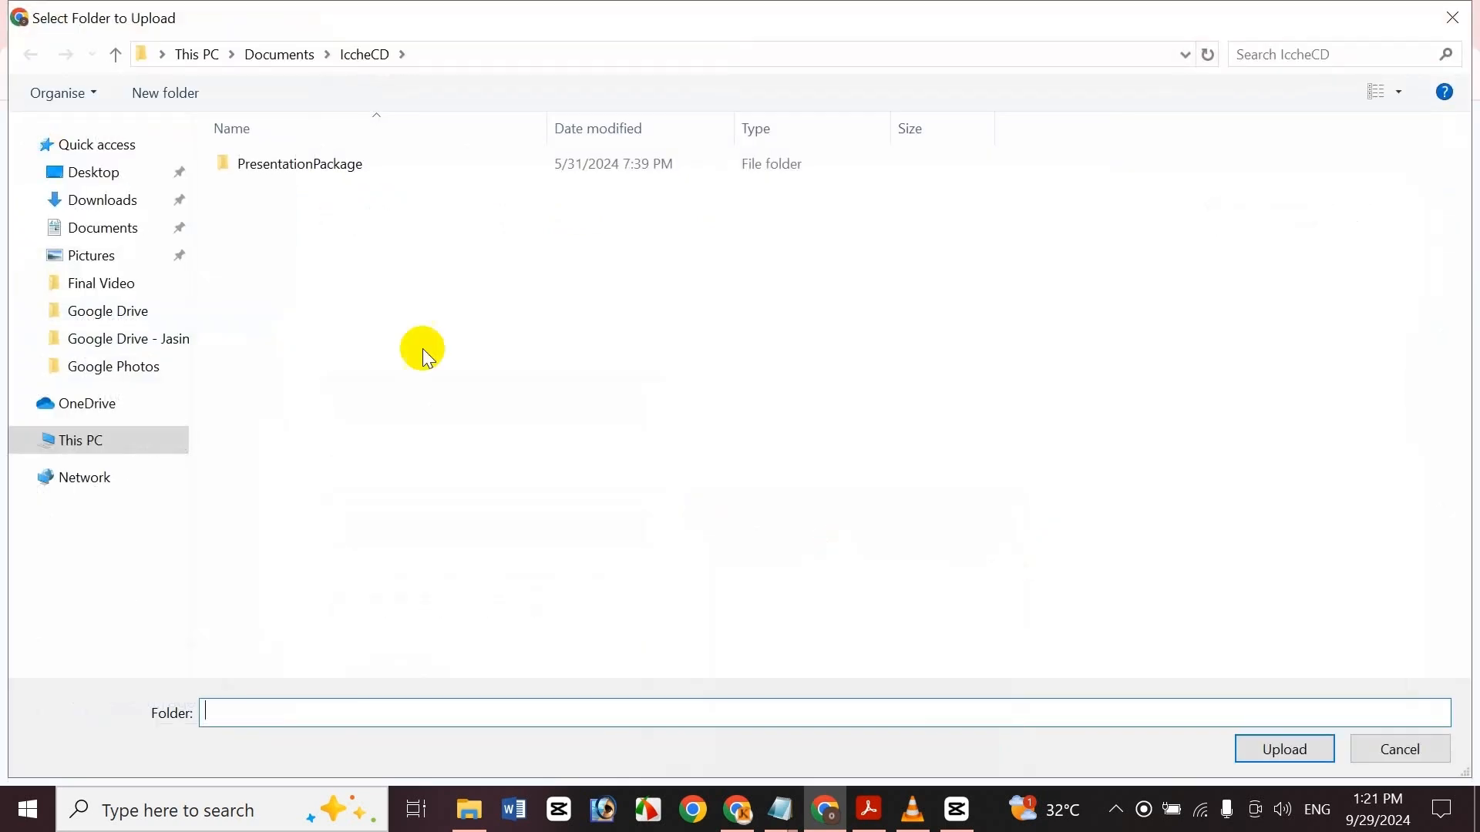
click(146, 229)
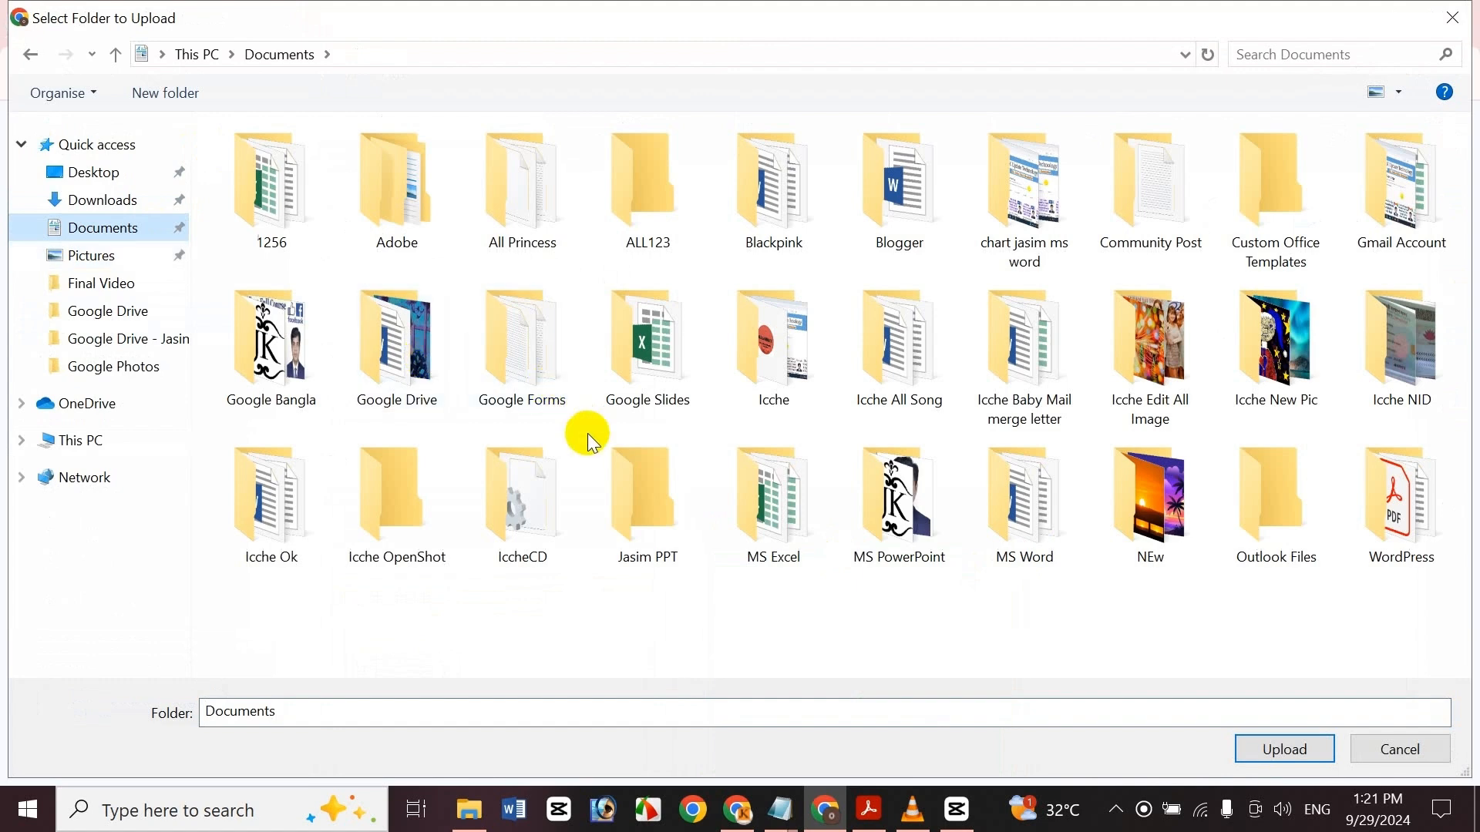
double_click(385, 542)
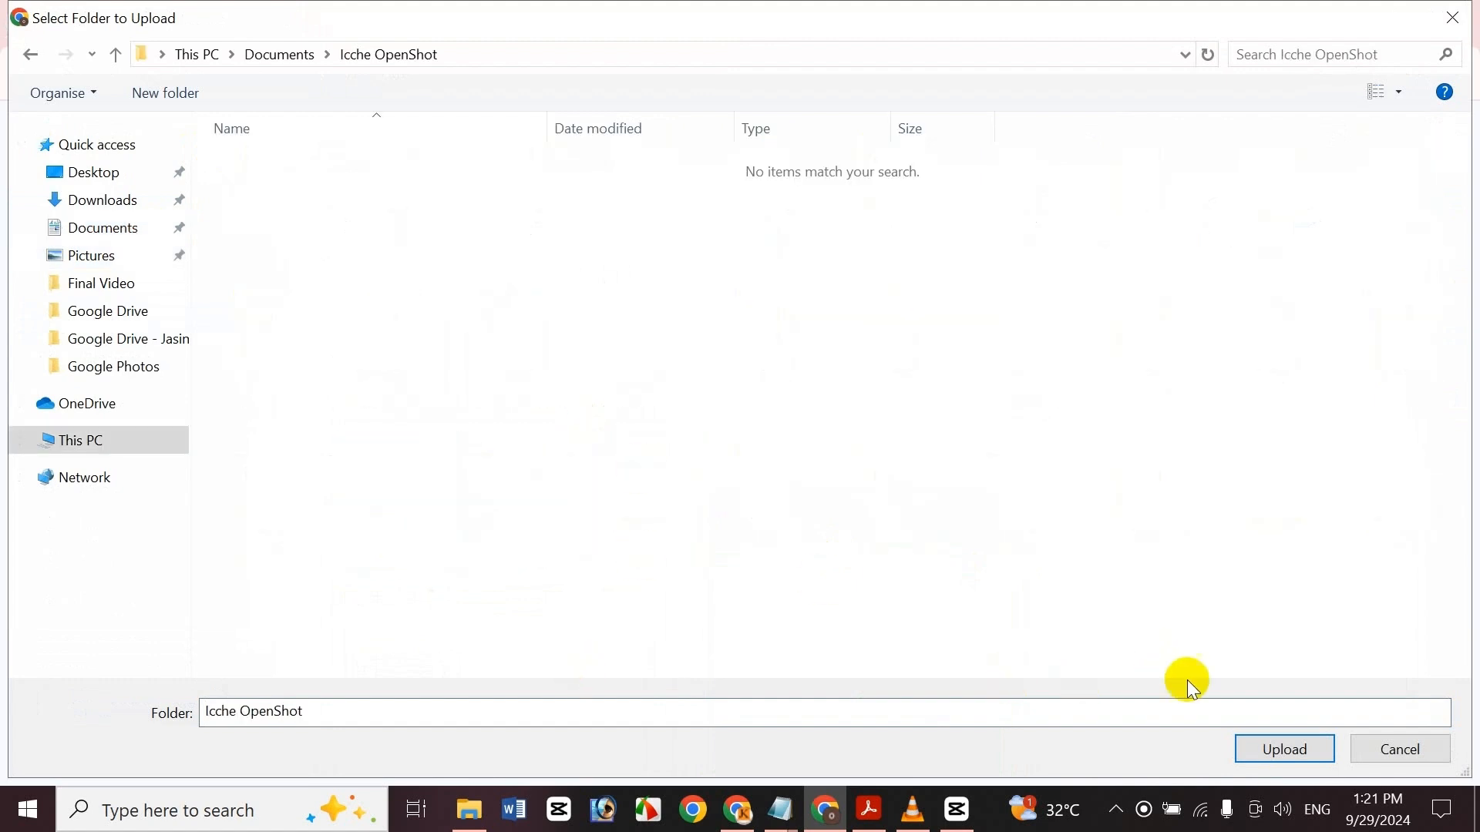
click(1257, 741)
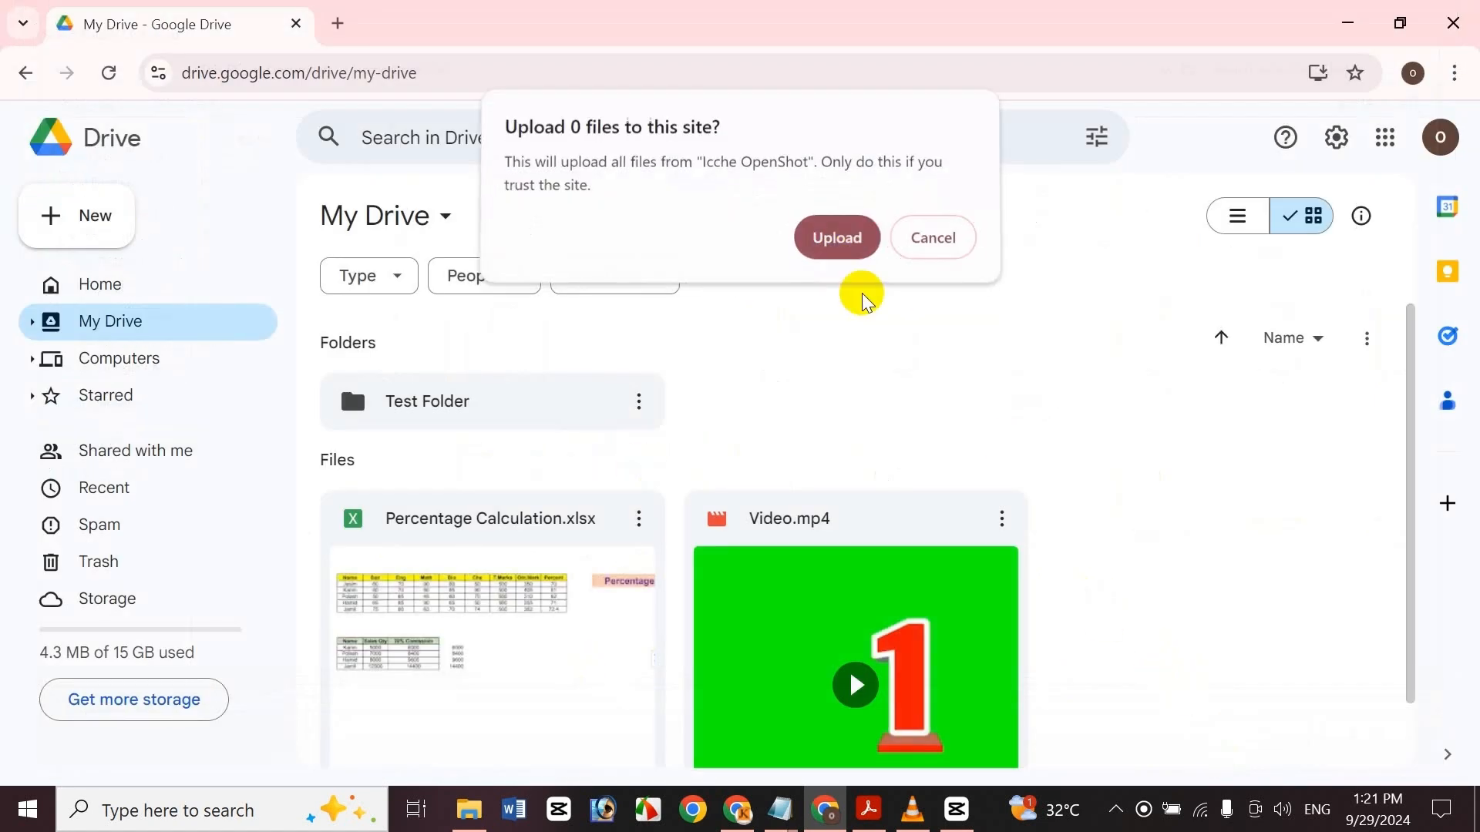
click(847, 244)
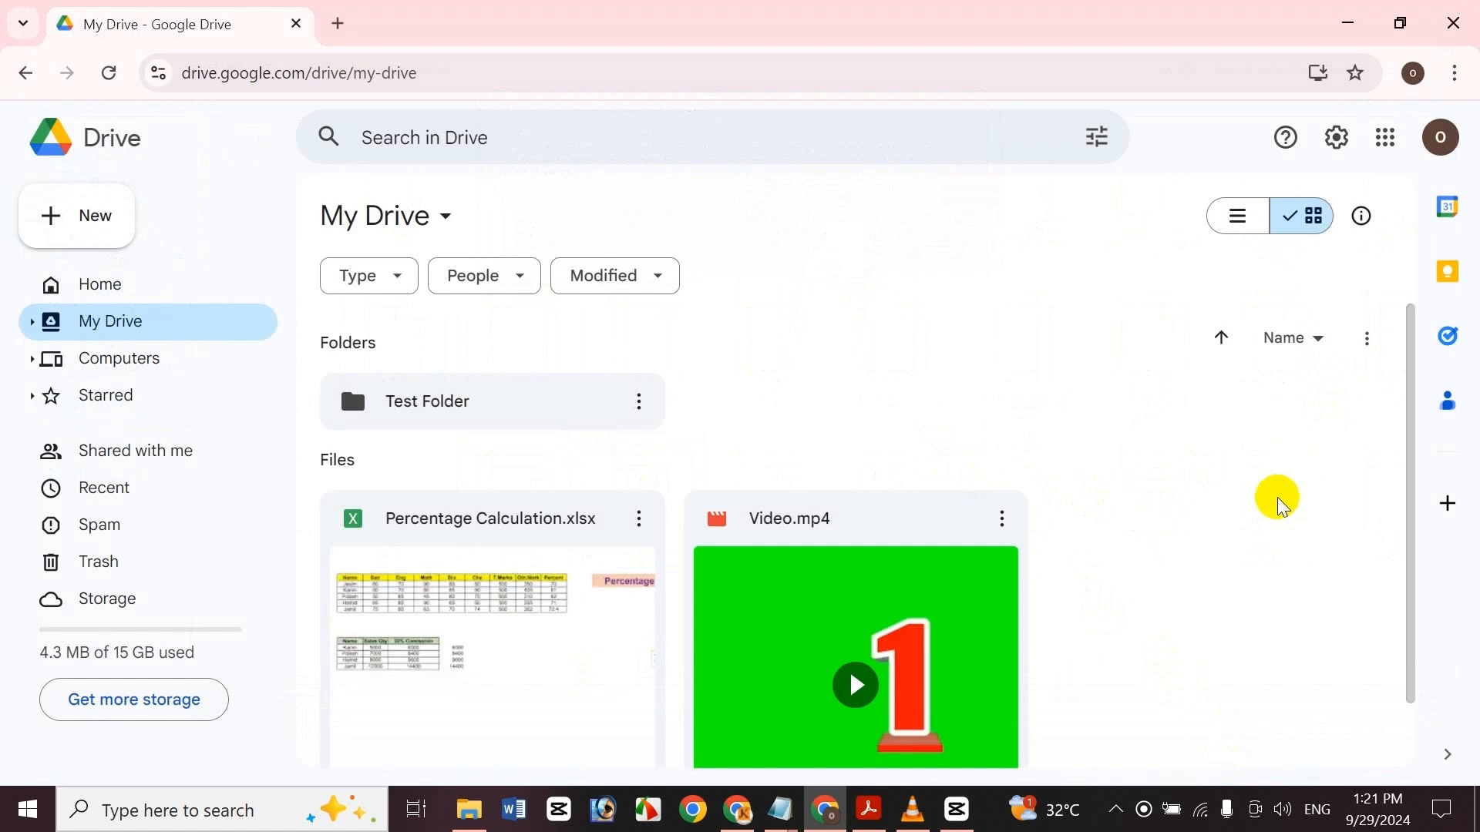
Try again to upload the Icche OpenShot folder from Documents to My Drive, confirming the upload
drag(1413, 485, 1414, 601)
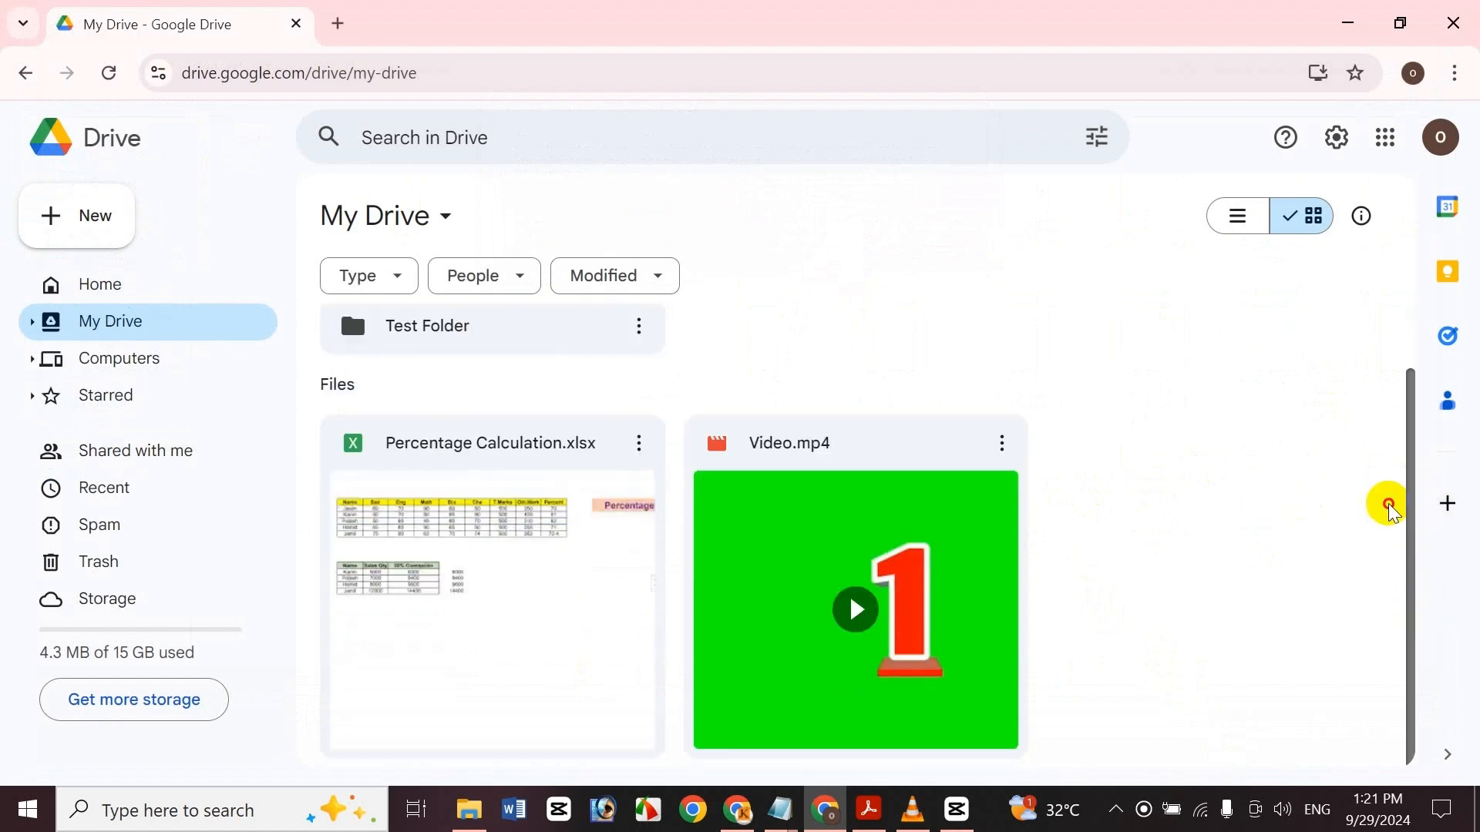
drag(1388, 504, 1384, 435)
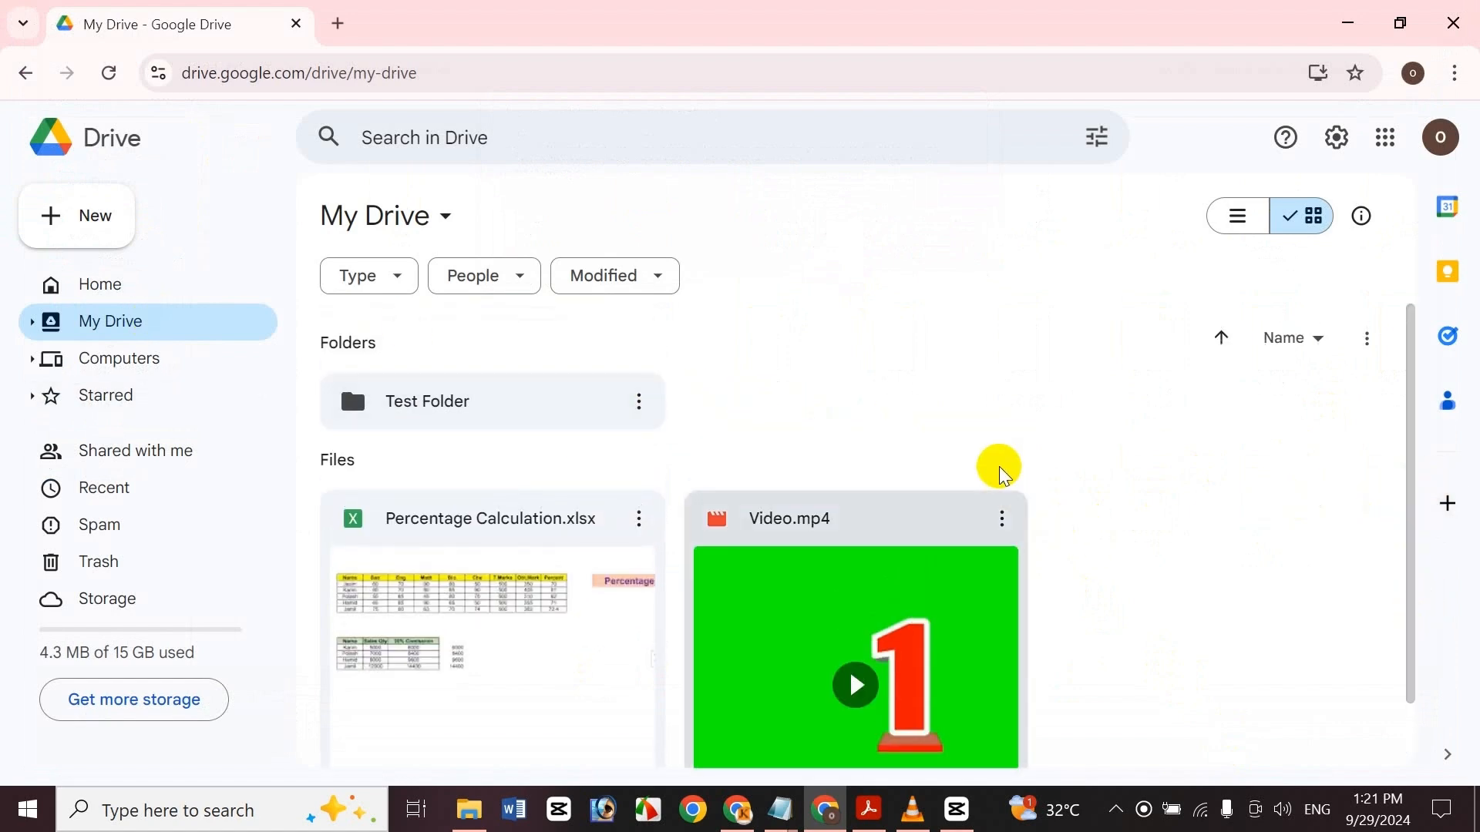
right_click(1096, 454)
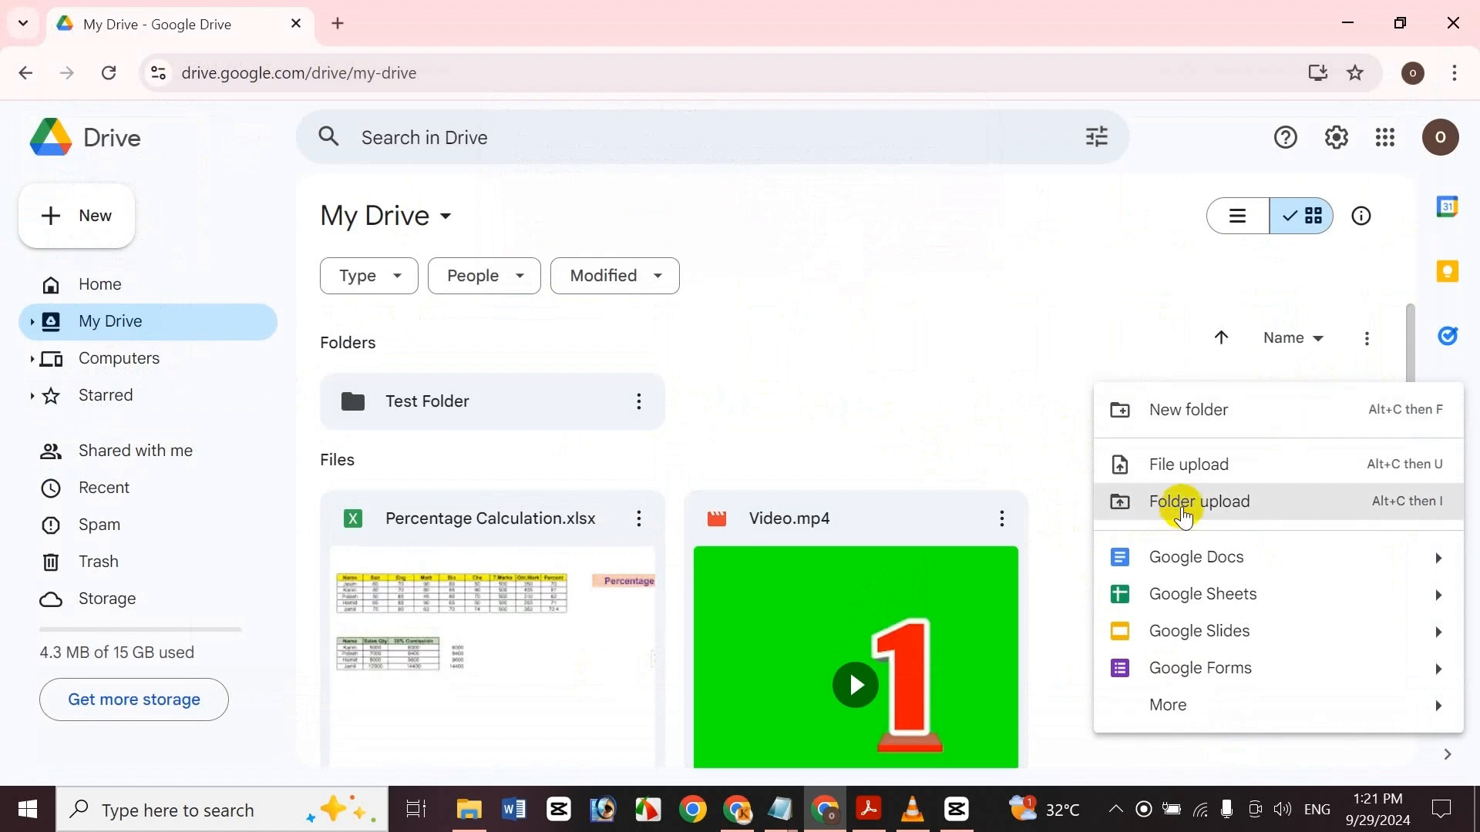
click(1184, 517)
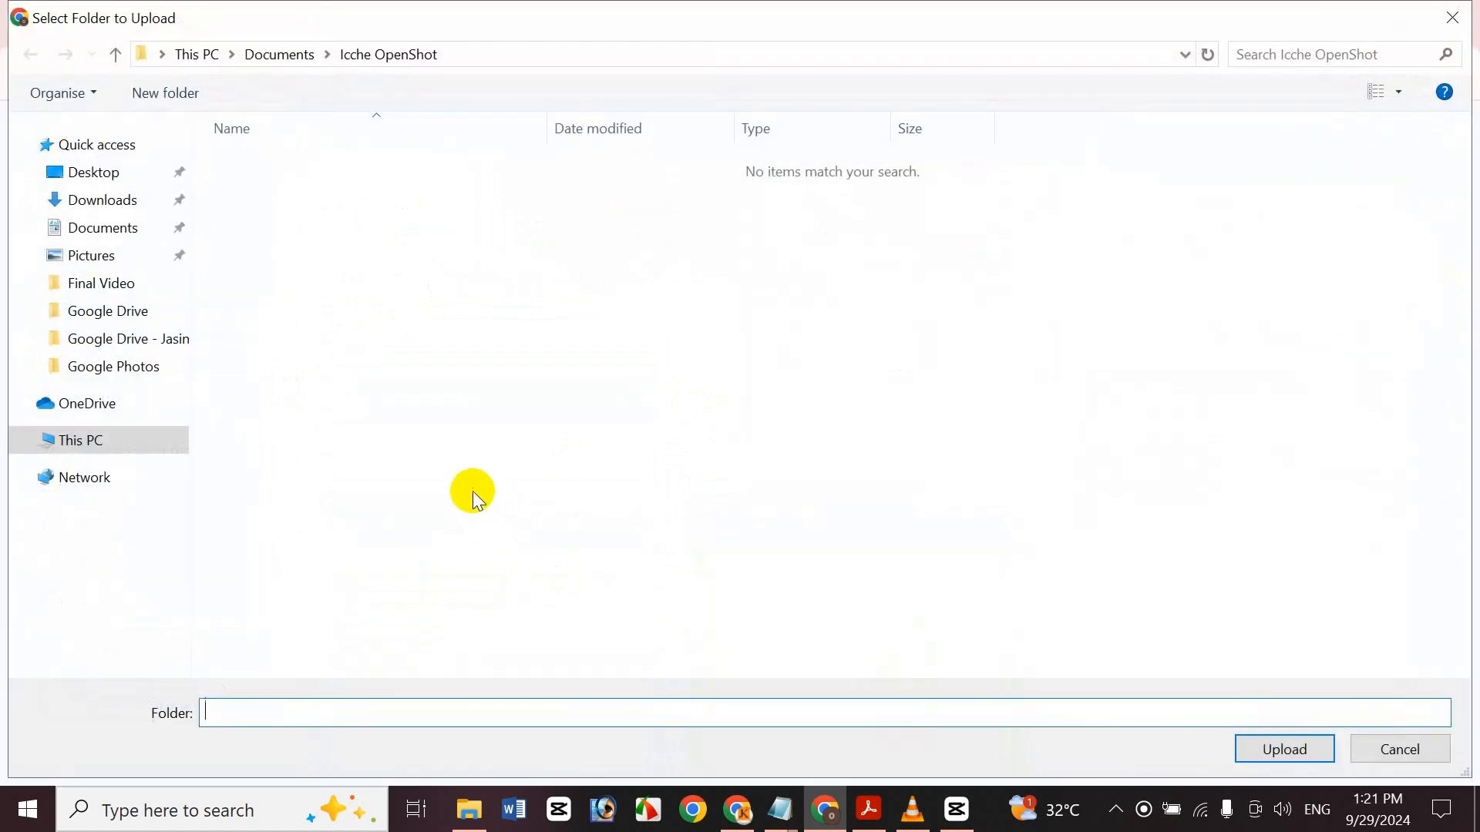
click(112, 228)
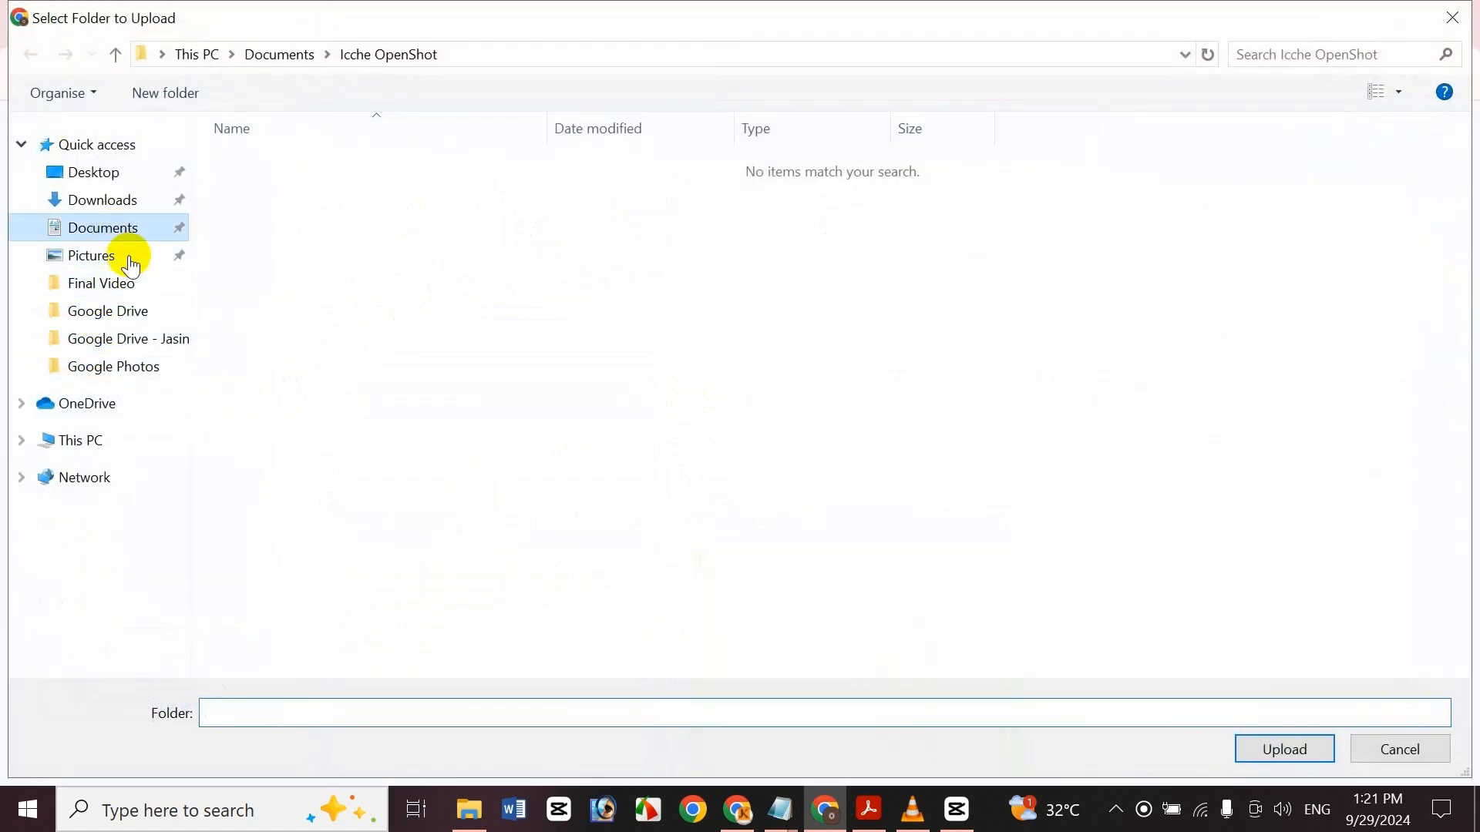
click(373, 477)
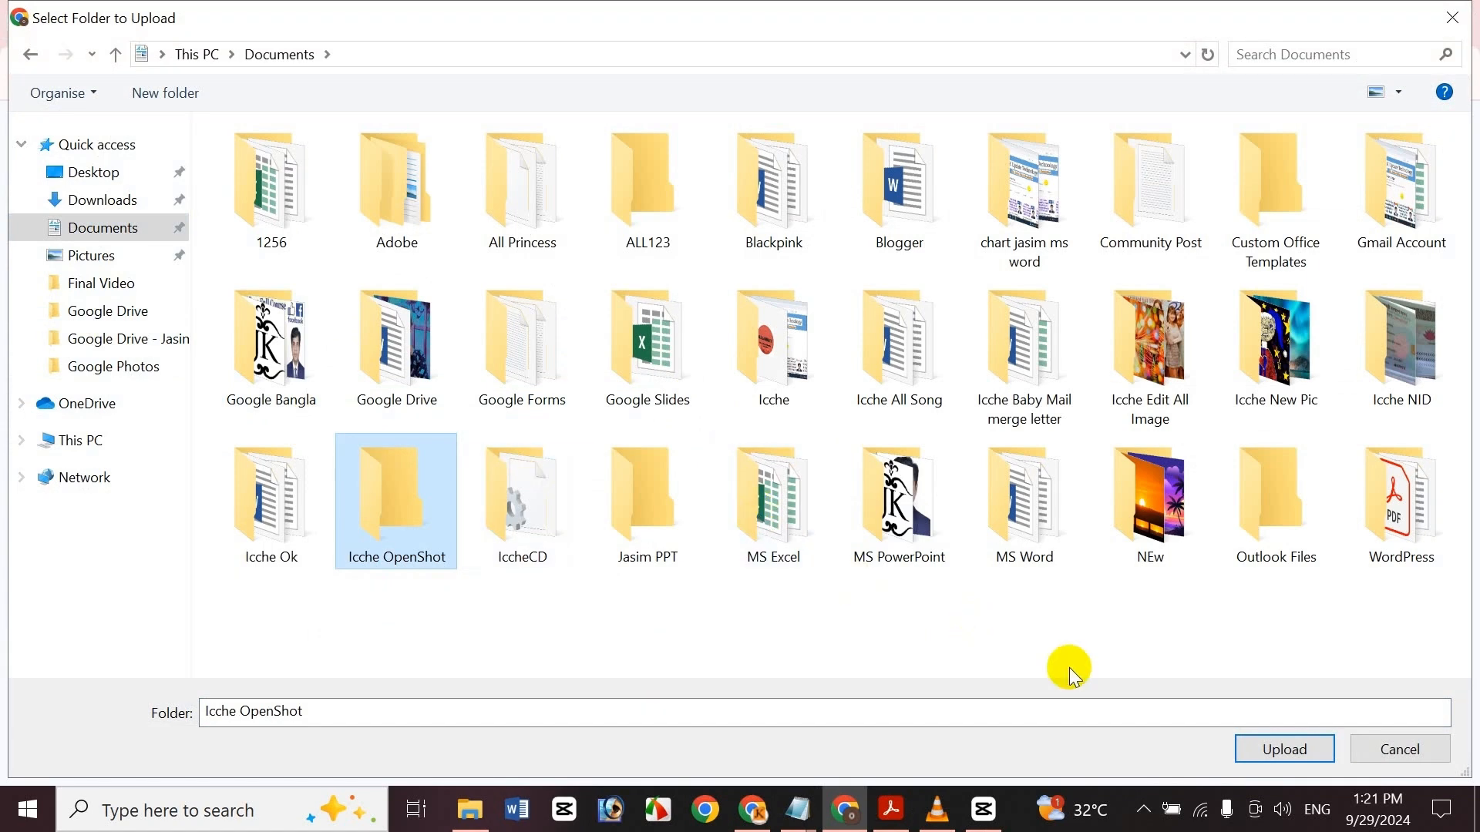
click(1312, 746)
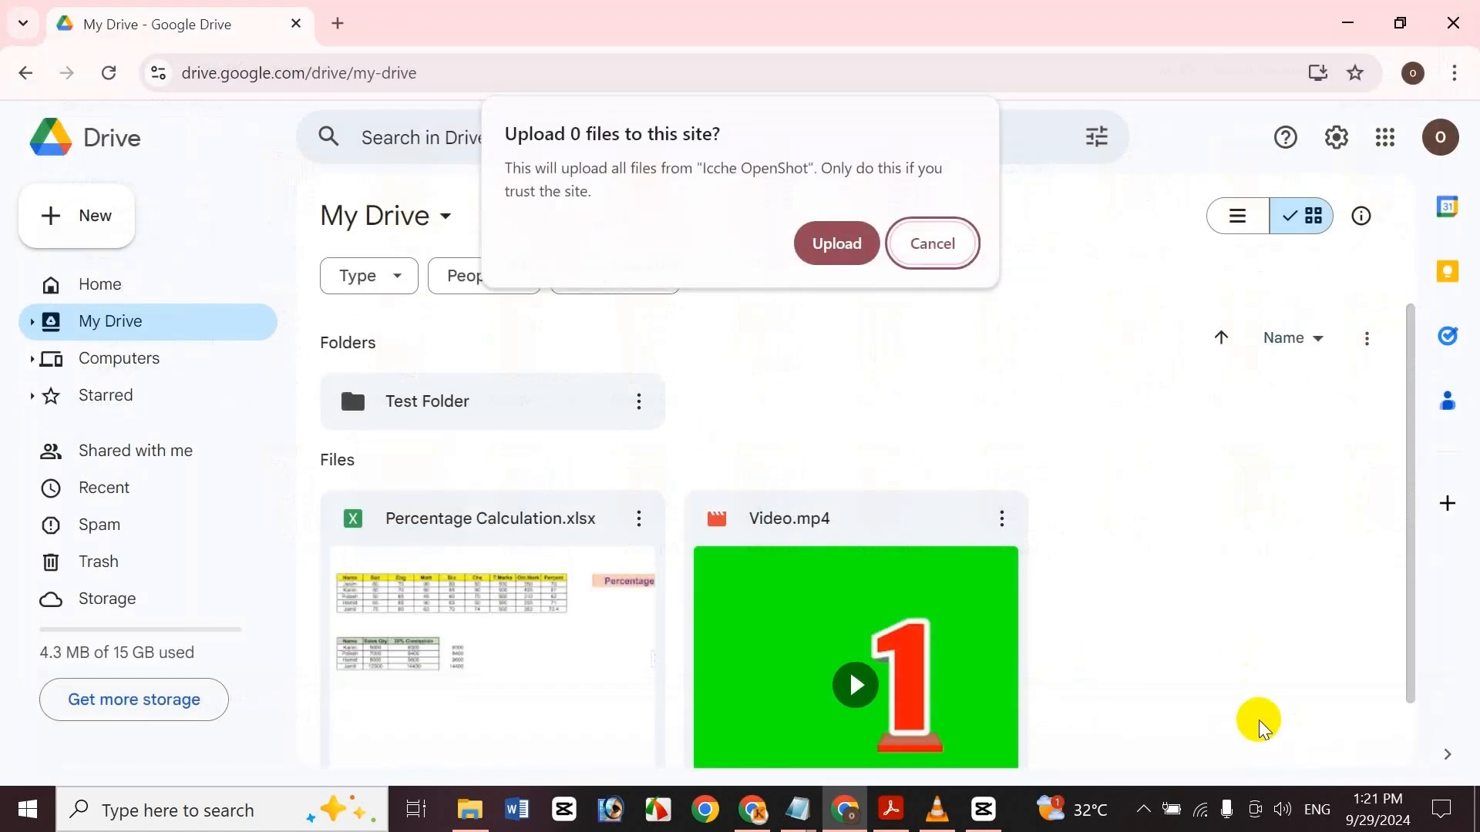
click(862, 249)
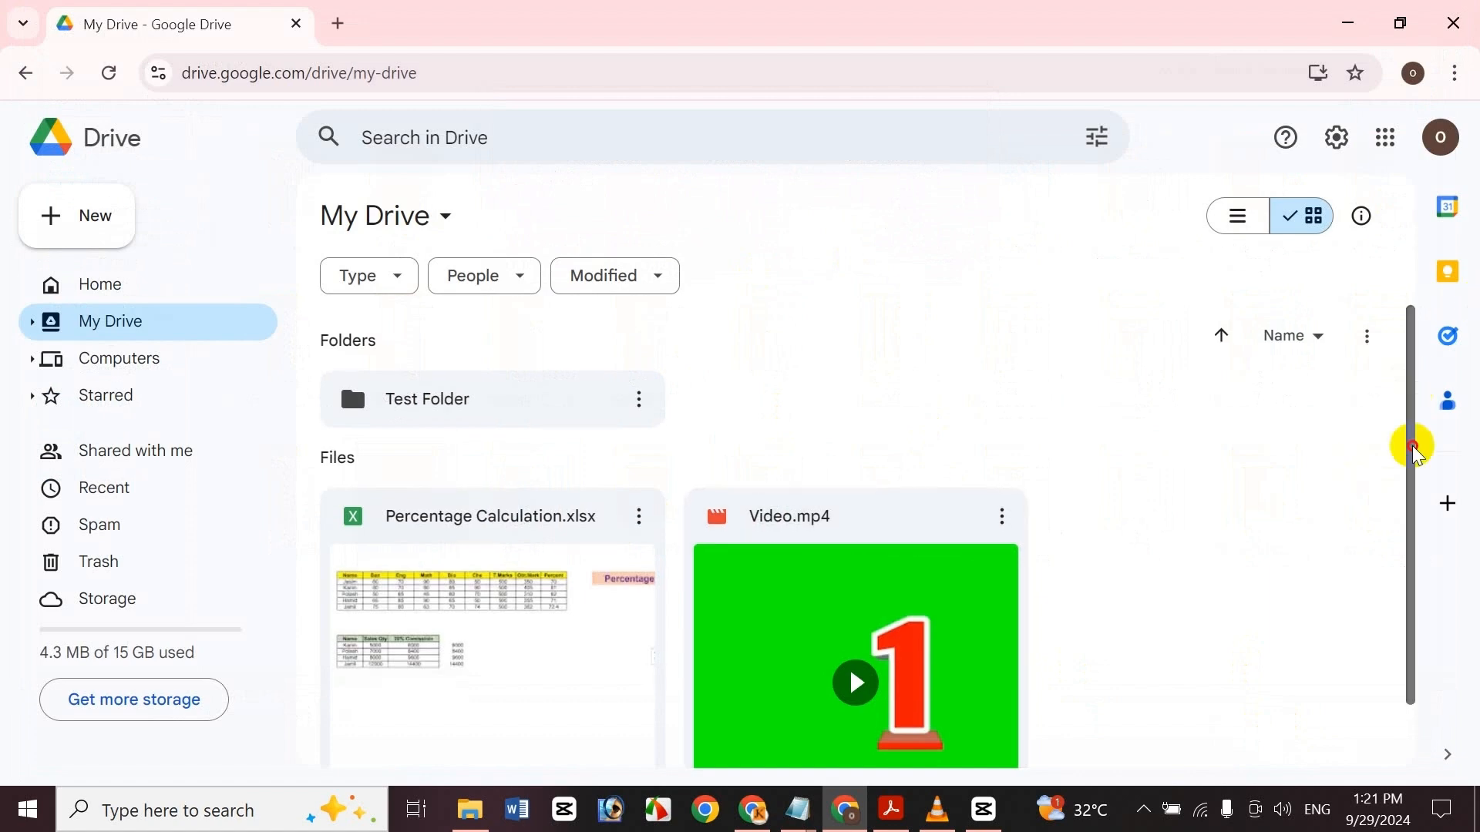
Upload the All Princess folder from Documents to My Drive, allowing the upload, and close the upload panel
scroll(1407, 438, down, 1)
scroll(1393, 386, up, 1)
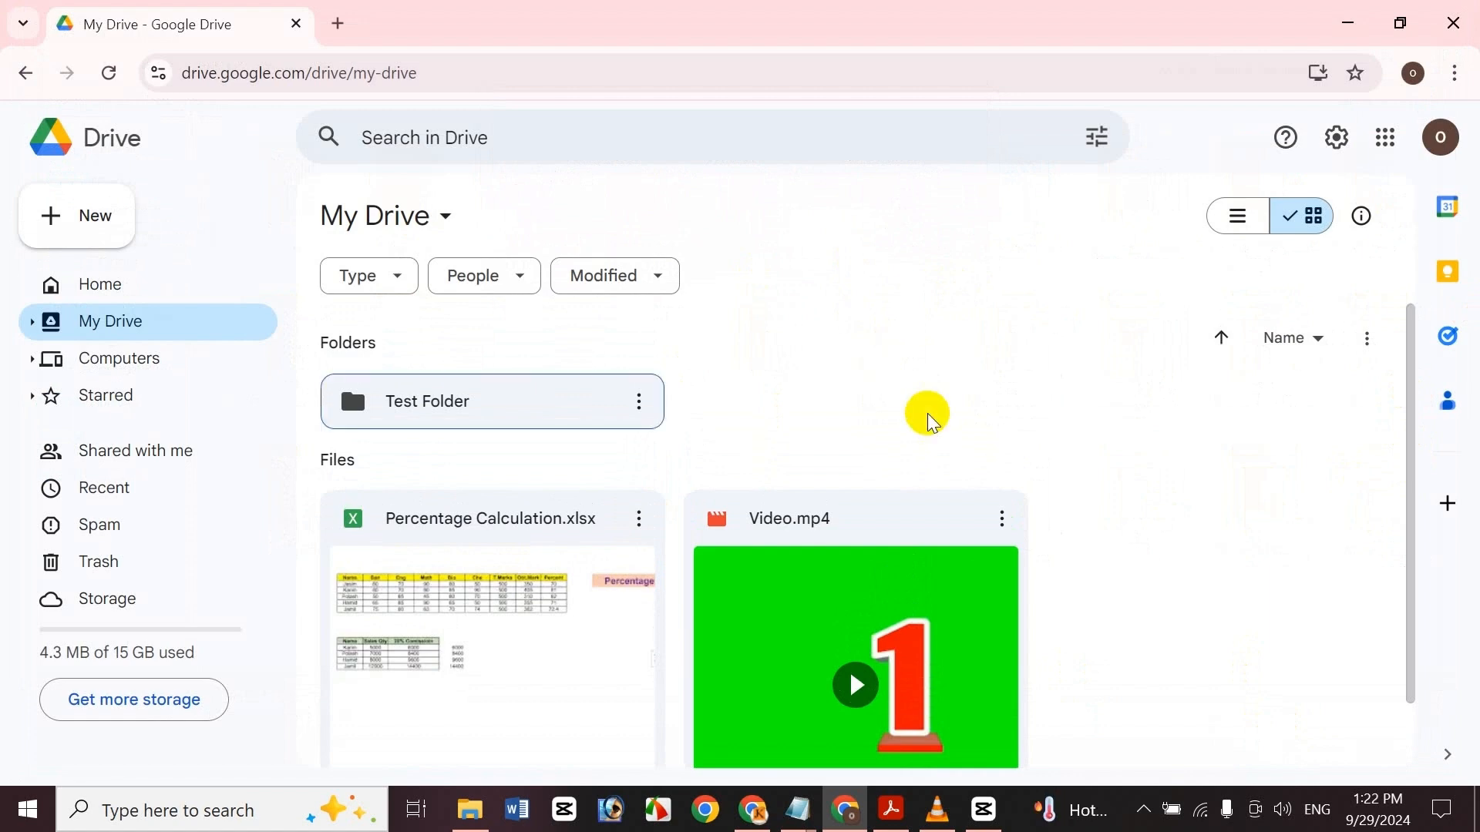
mouse_move(1411, 419)
mouse_down()
mouse_move(1421, 581)
mouse_move(1410, 397)
mouse_up()
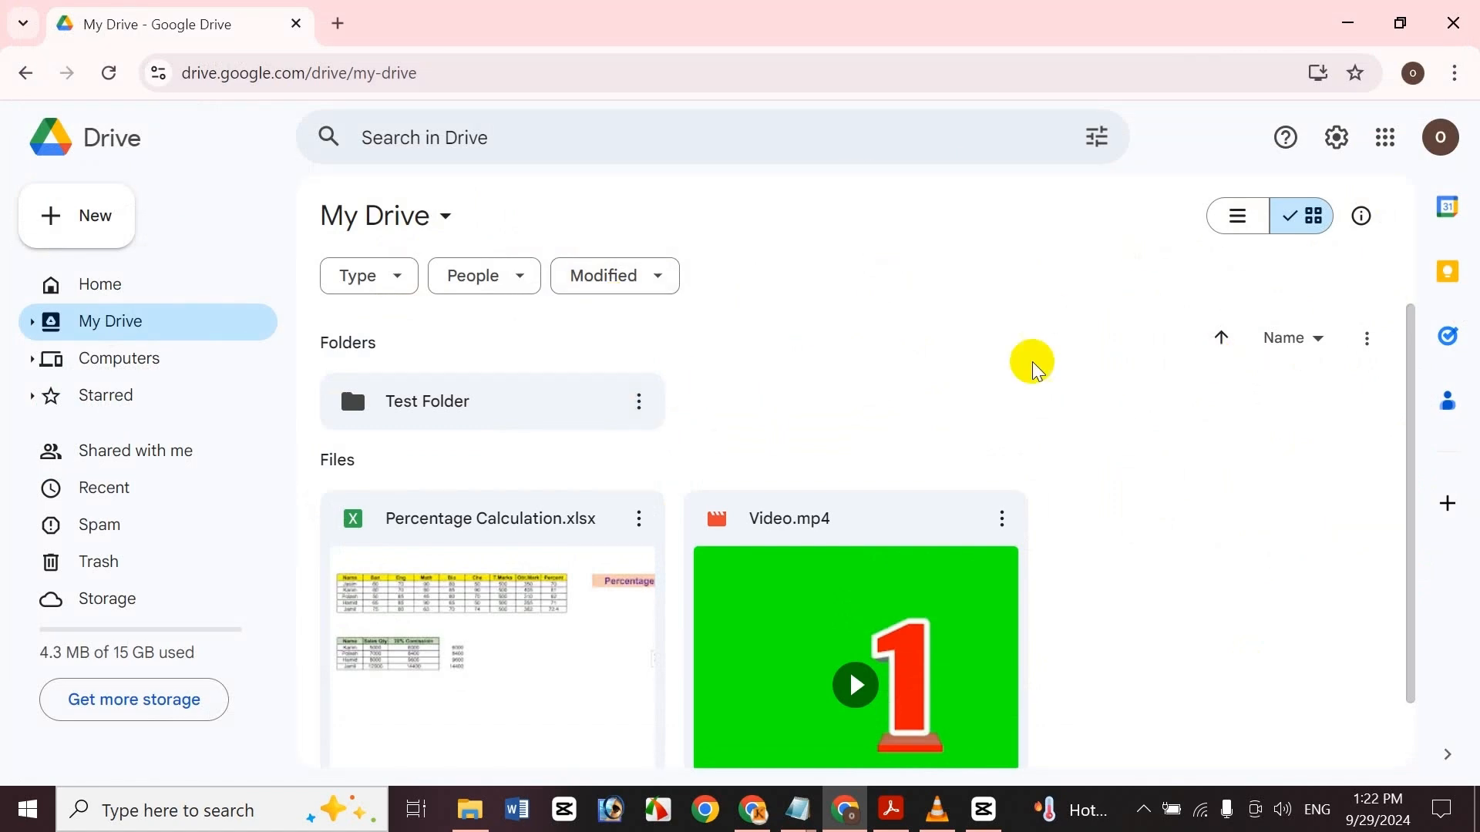
click(94, 209)
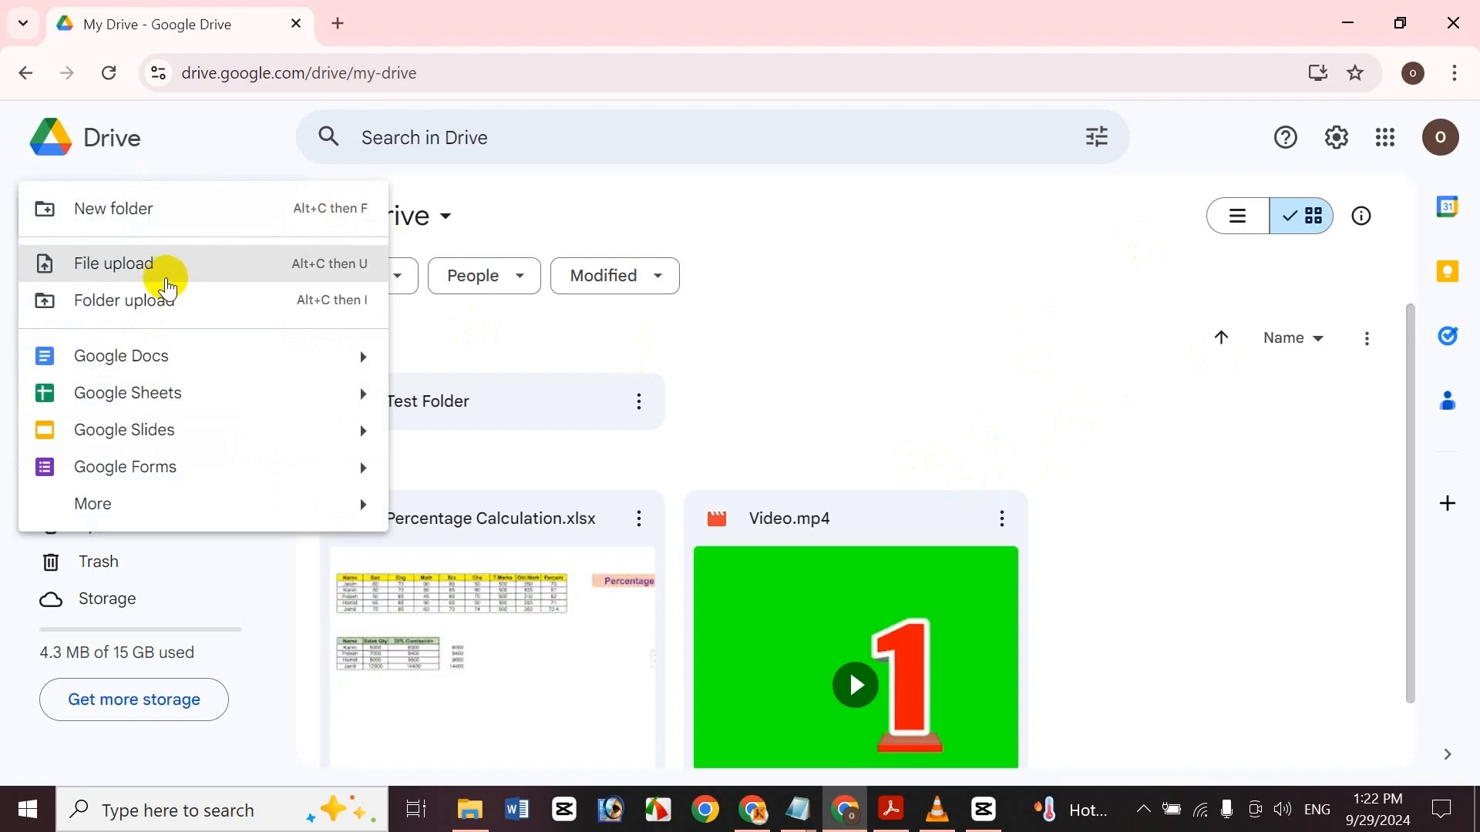
click(176, 306)
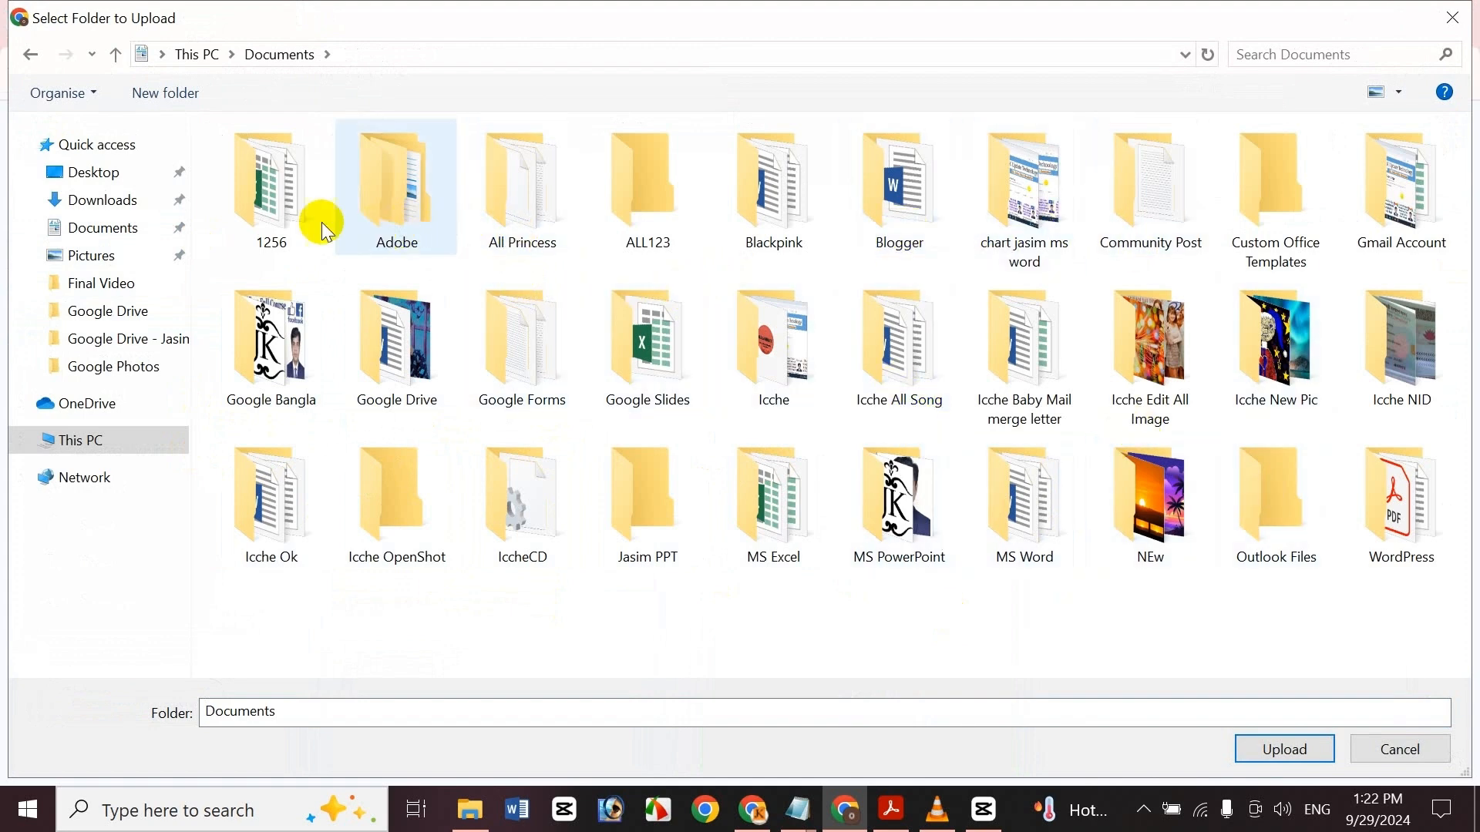
double_click(290, 216)
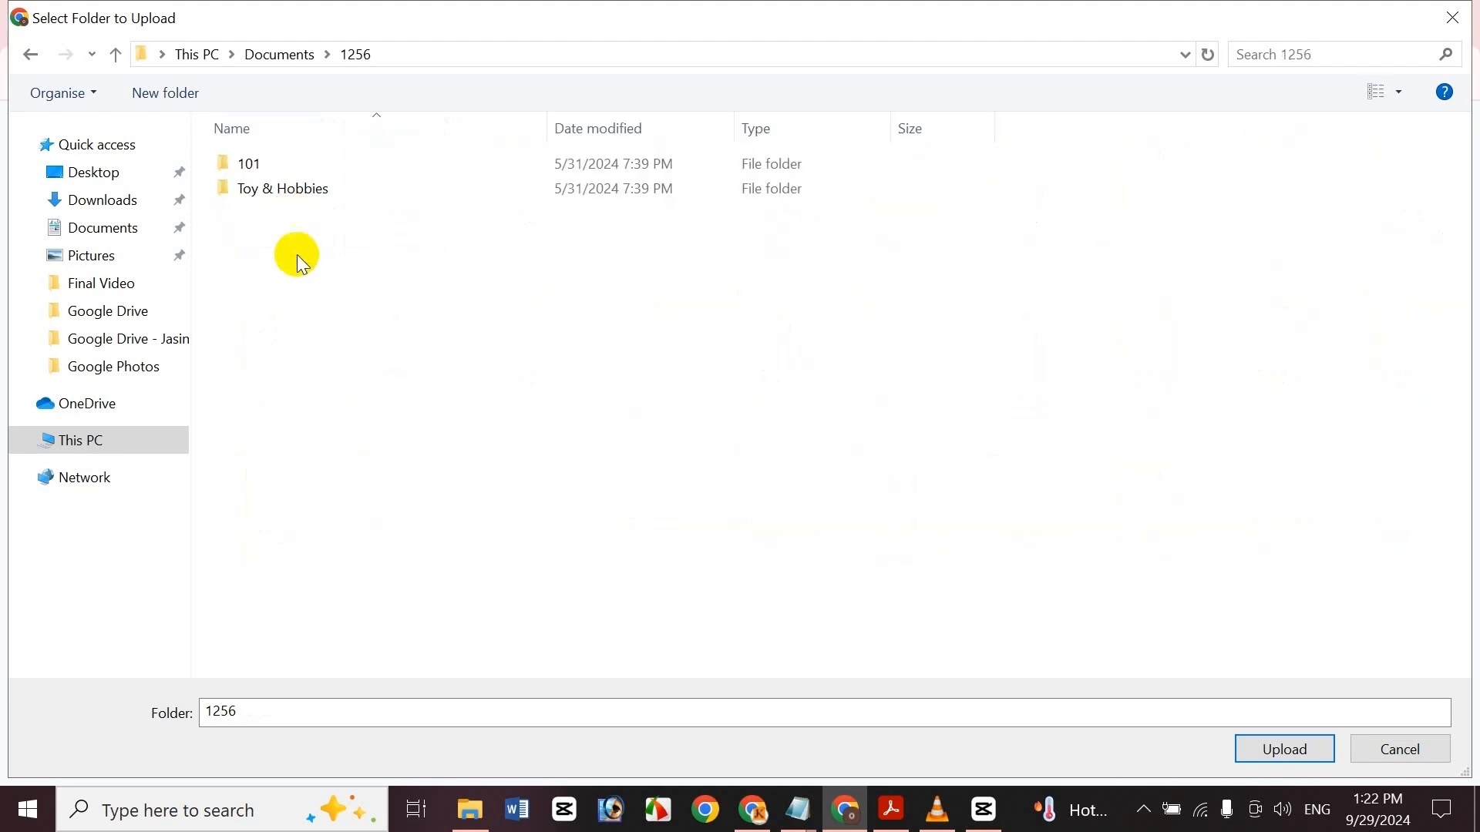
key(alt+Left)
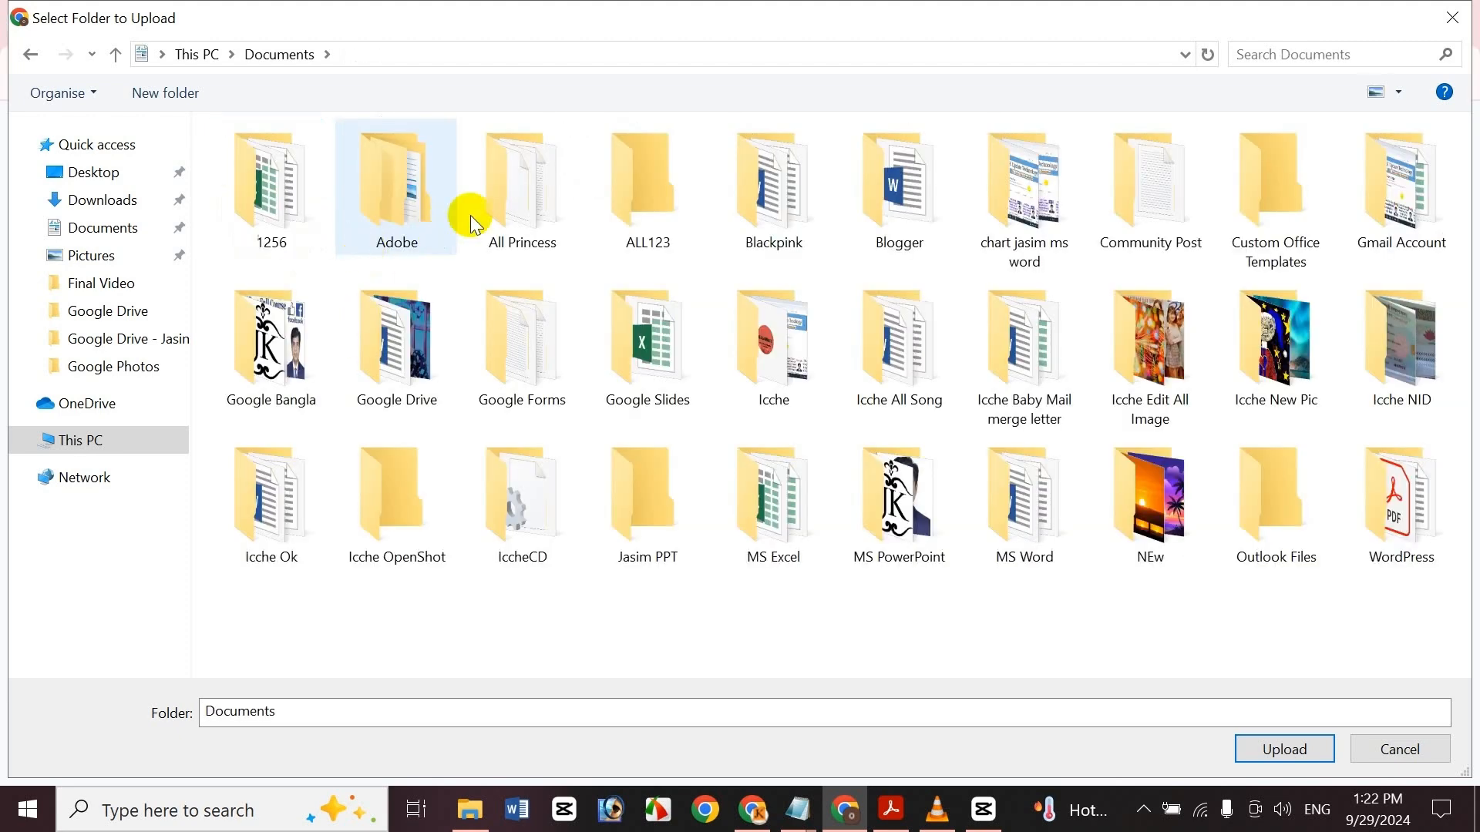
click(541, 222)
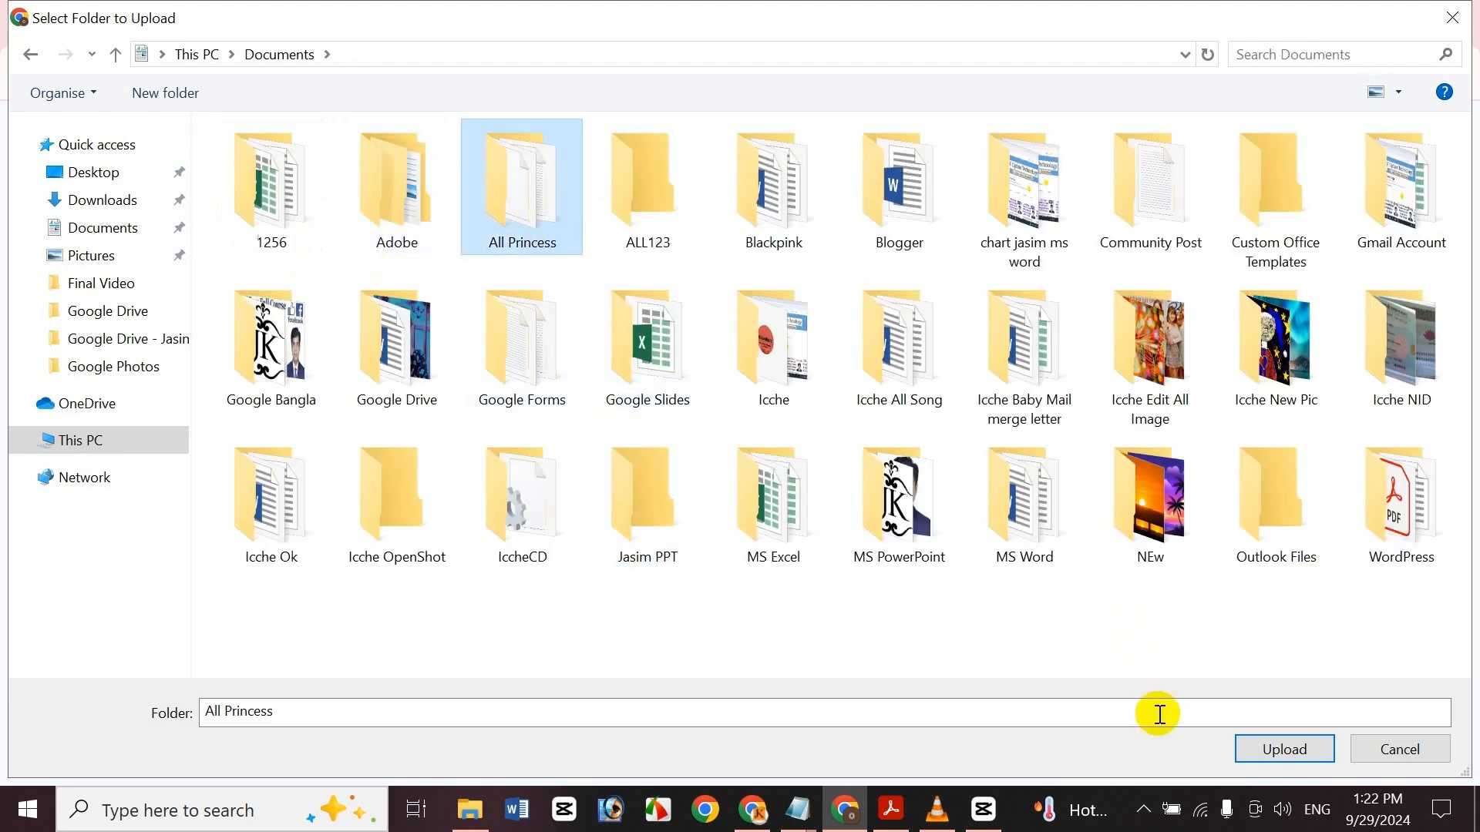
click(1285, 750)
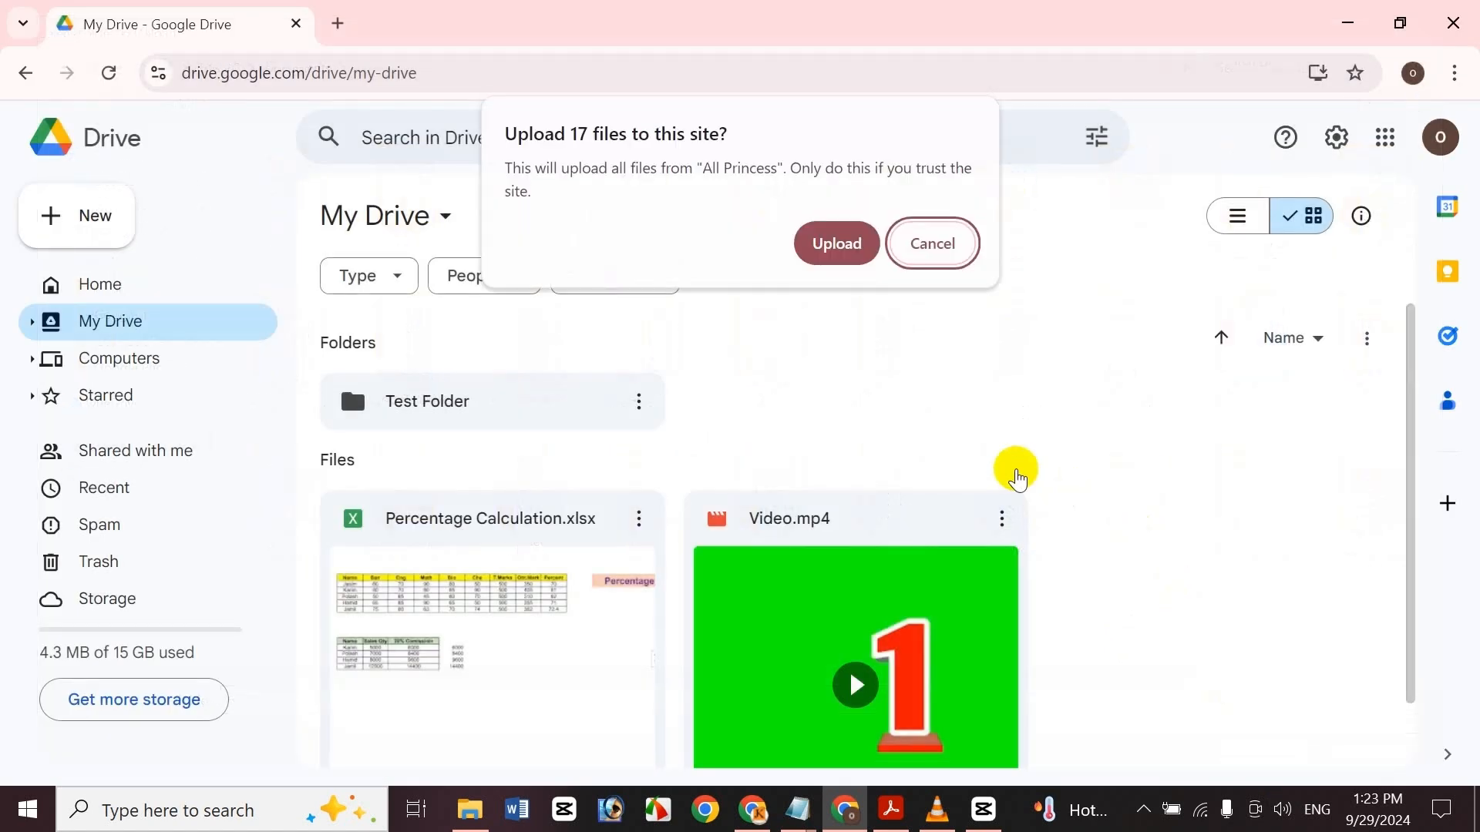
click(838, 243)
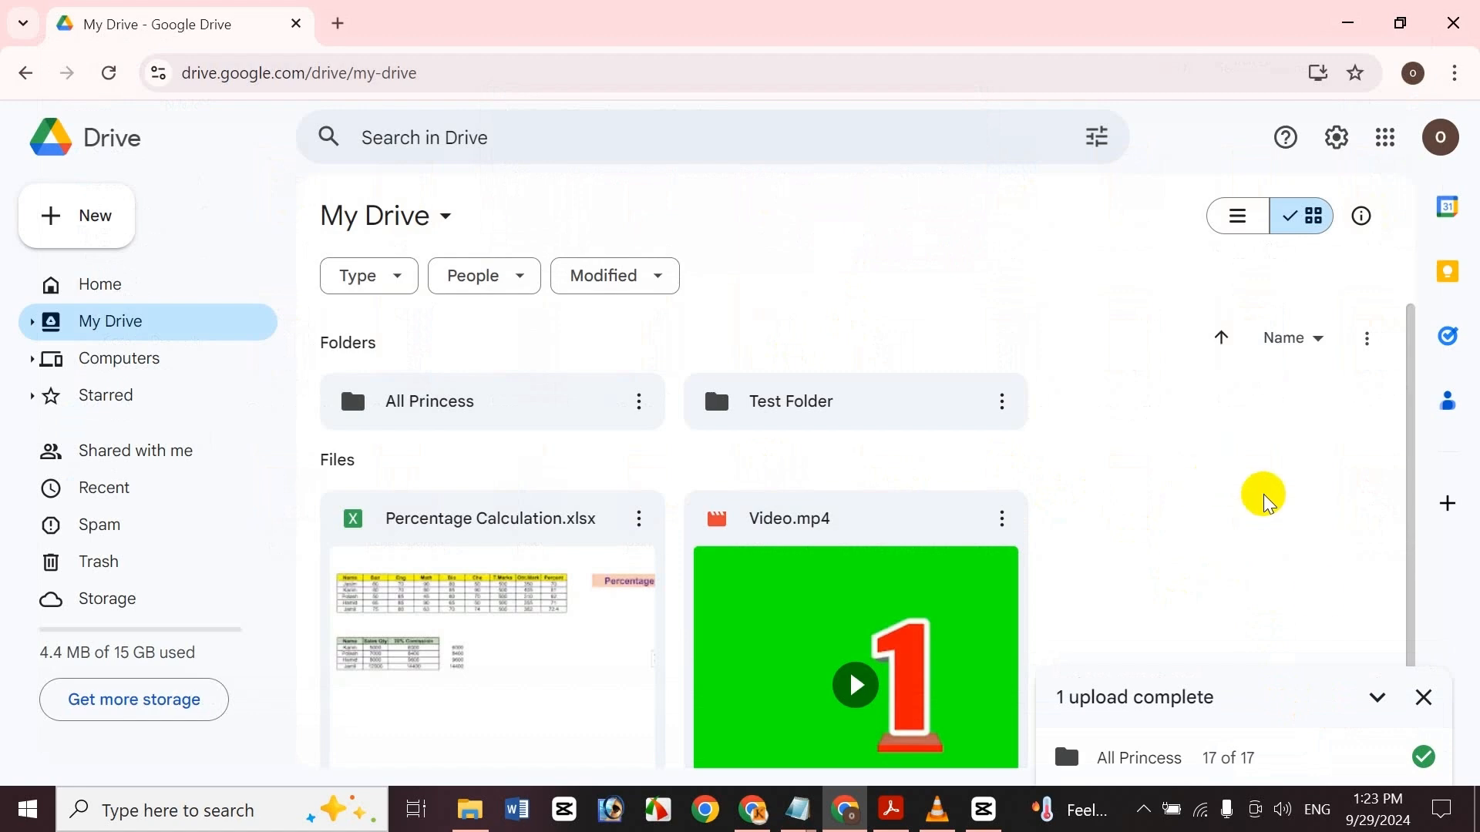
click(1423, 698)
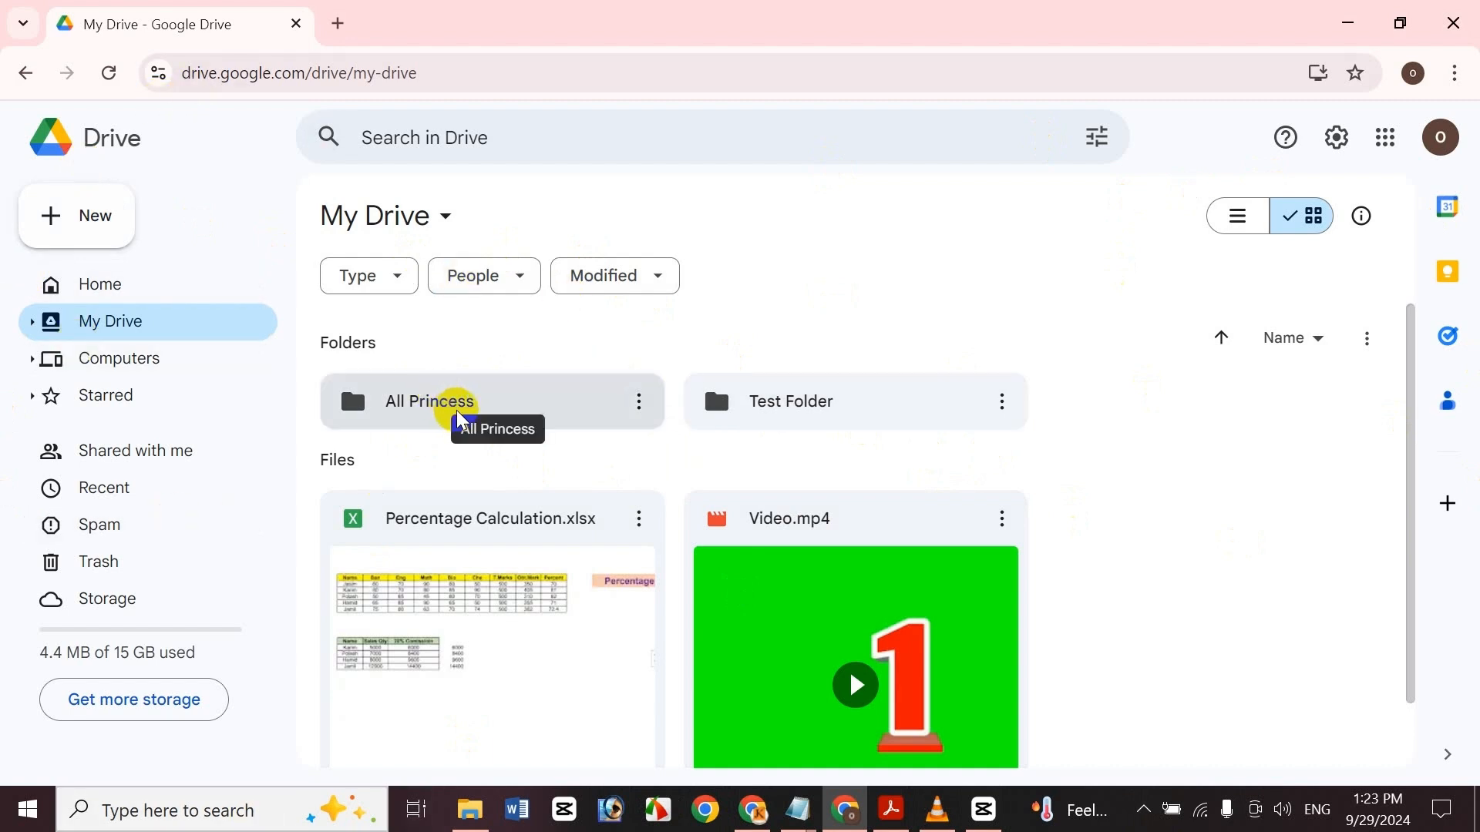
Download the All Princess folder from My Drive to the computer
click(555, 416)
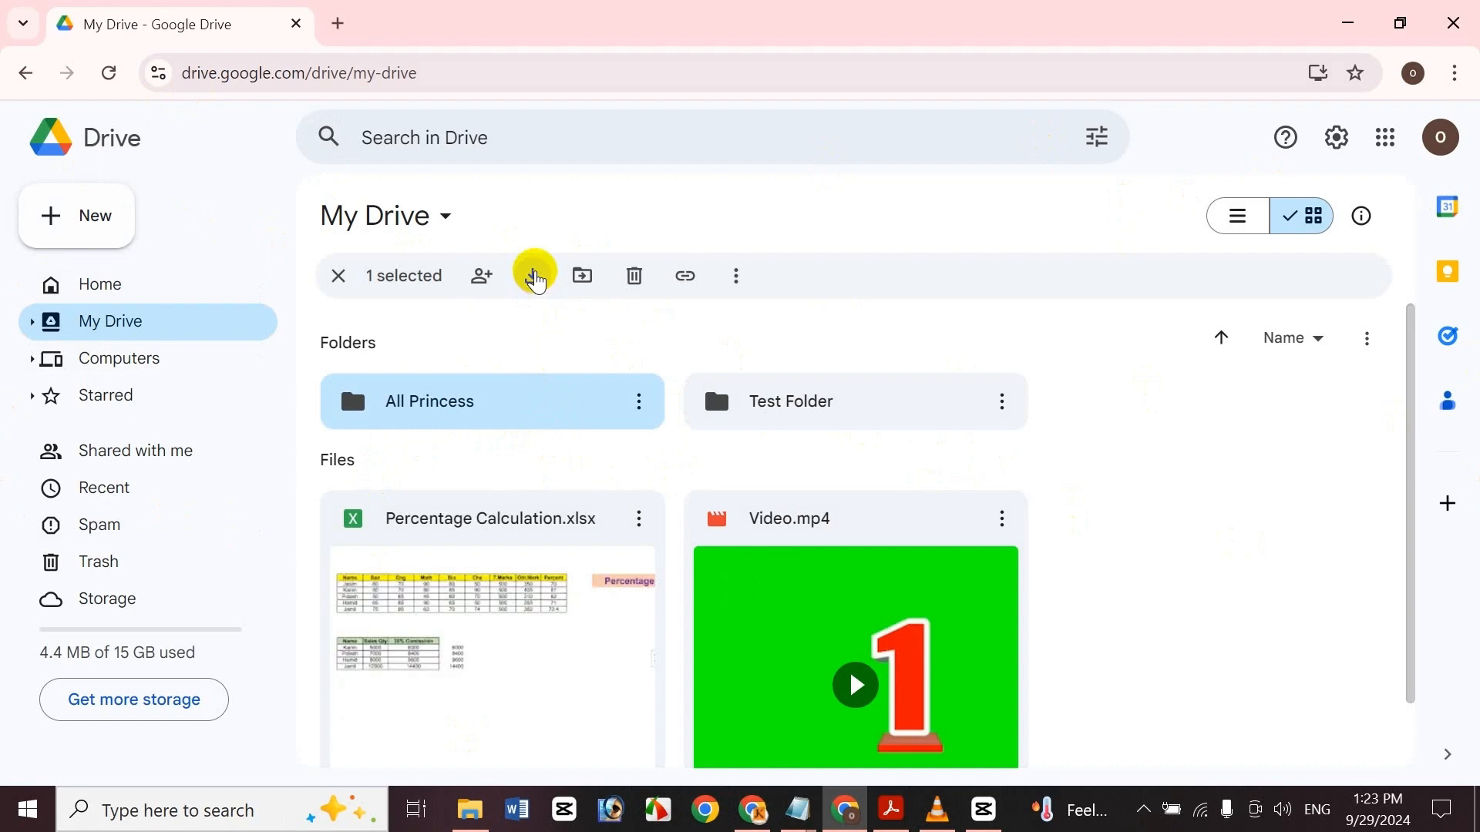
right_click(538, 391)
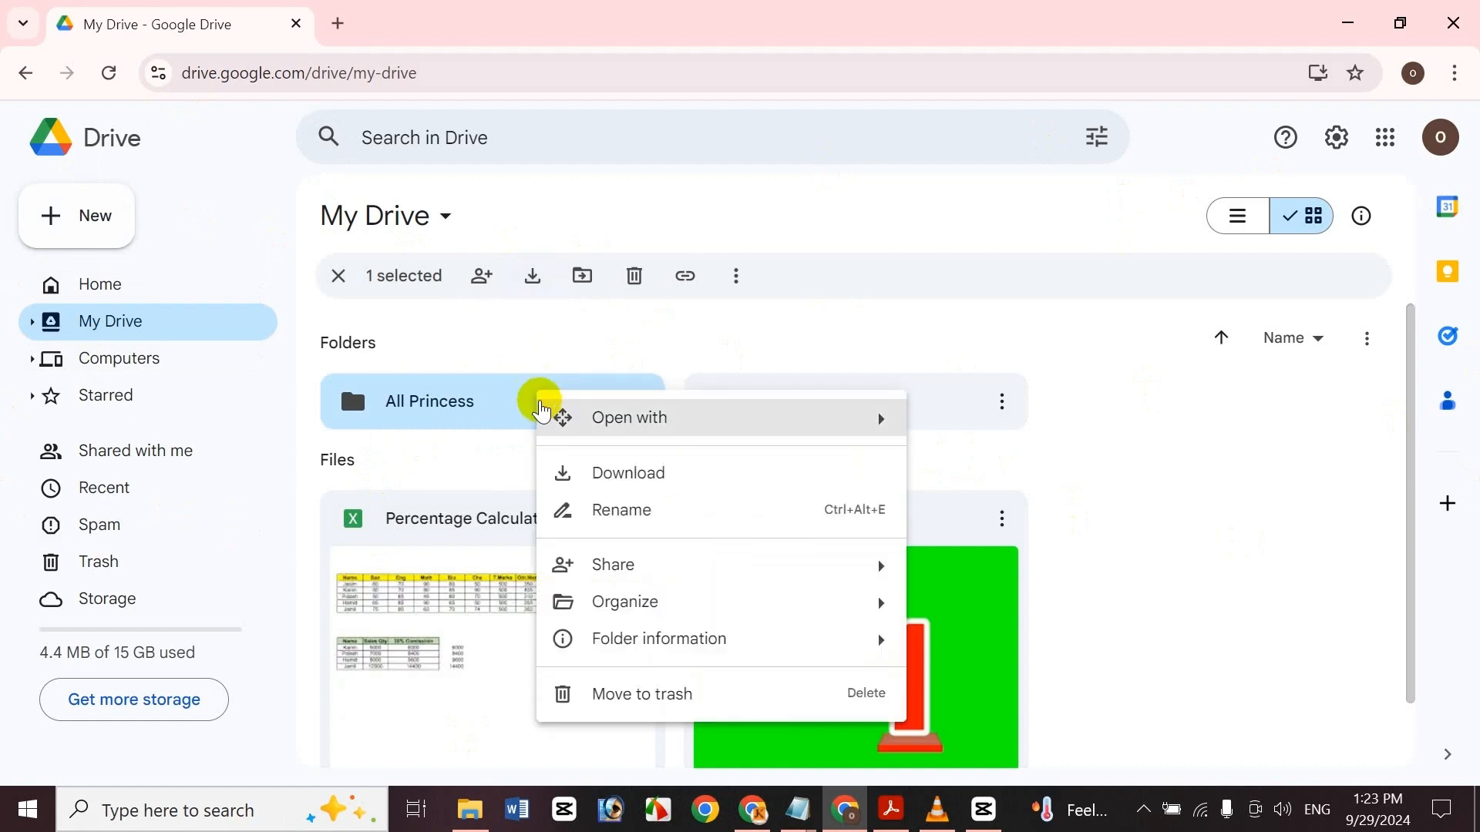
mouse_move(554, 432)
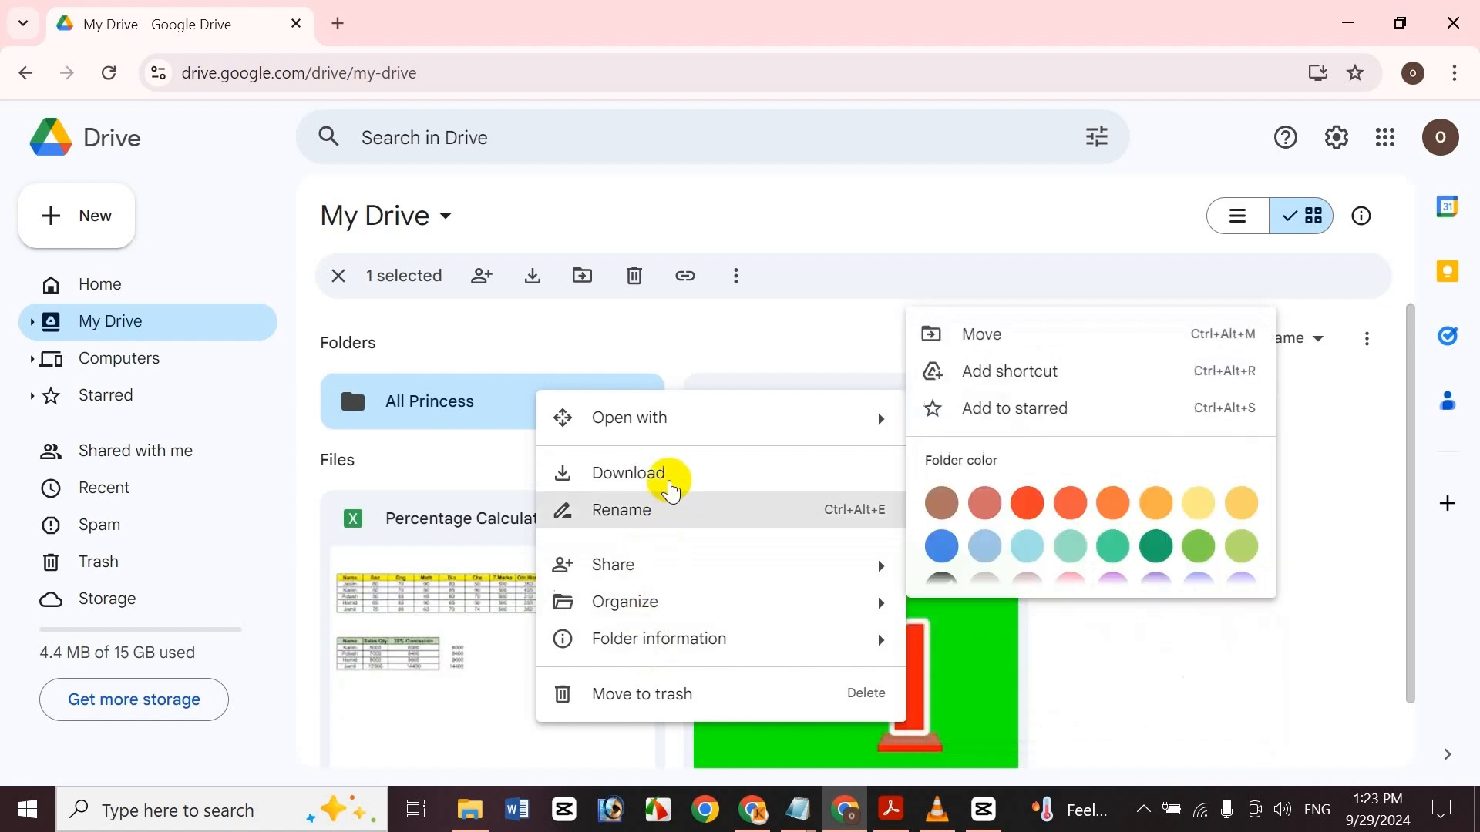
click(479, 396)
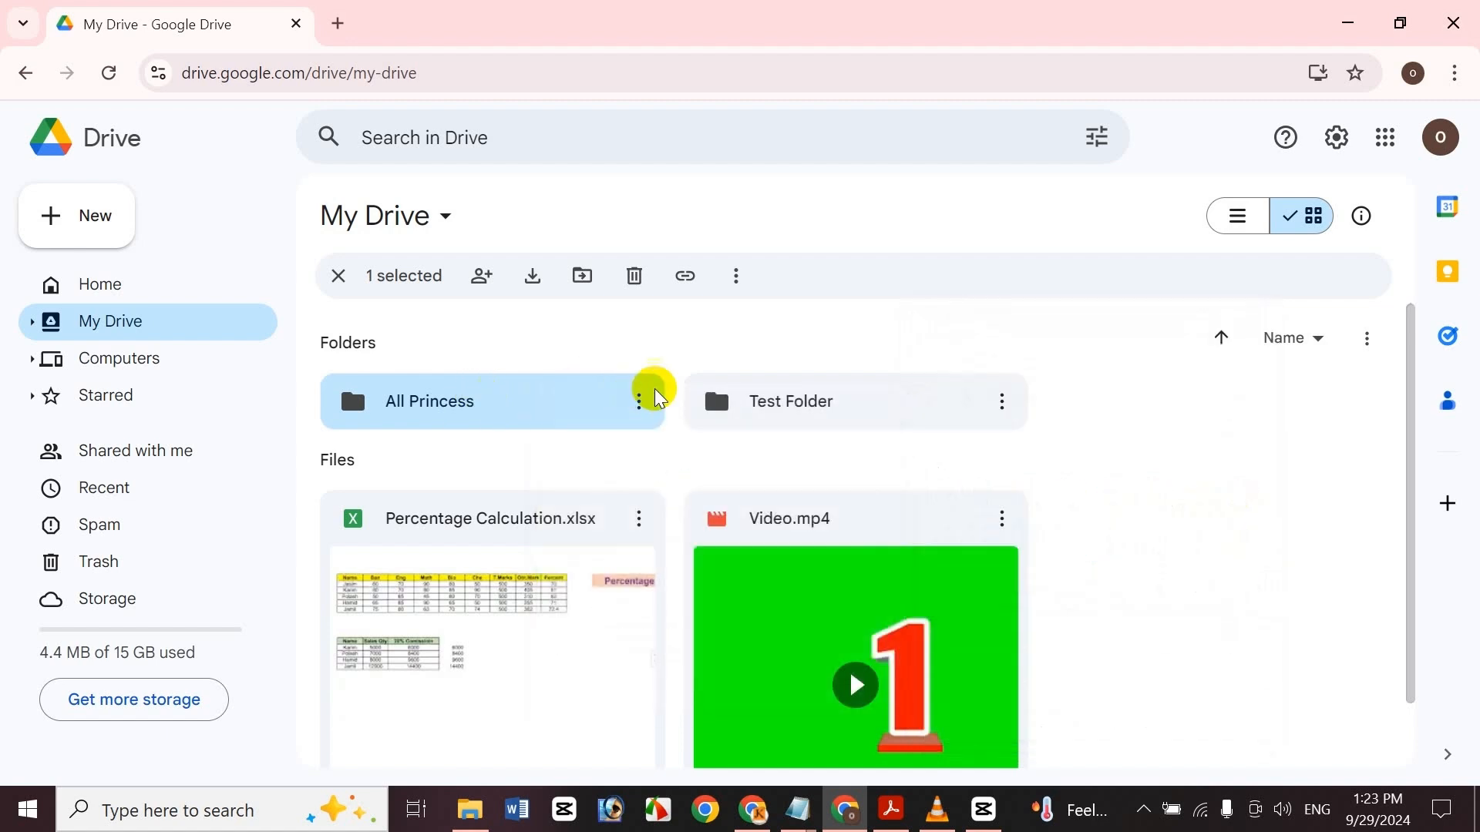
click(636, 402)
click(721, 497)
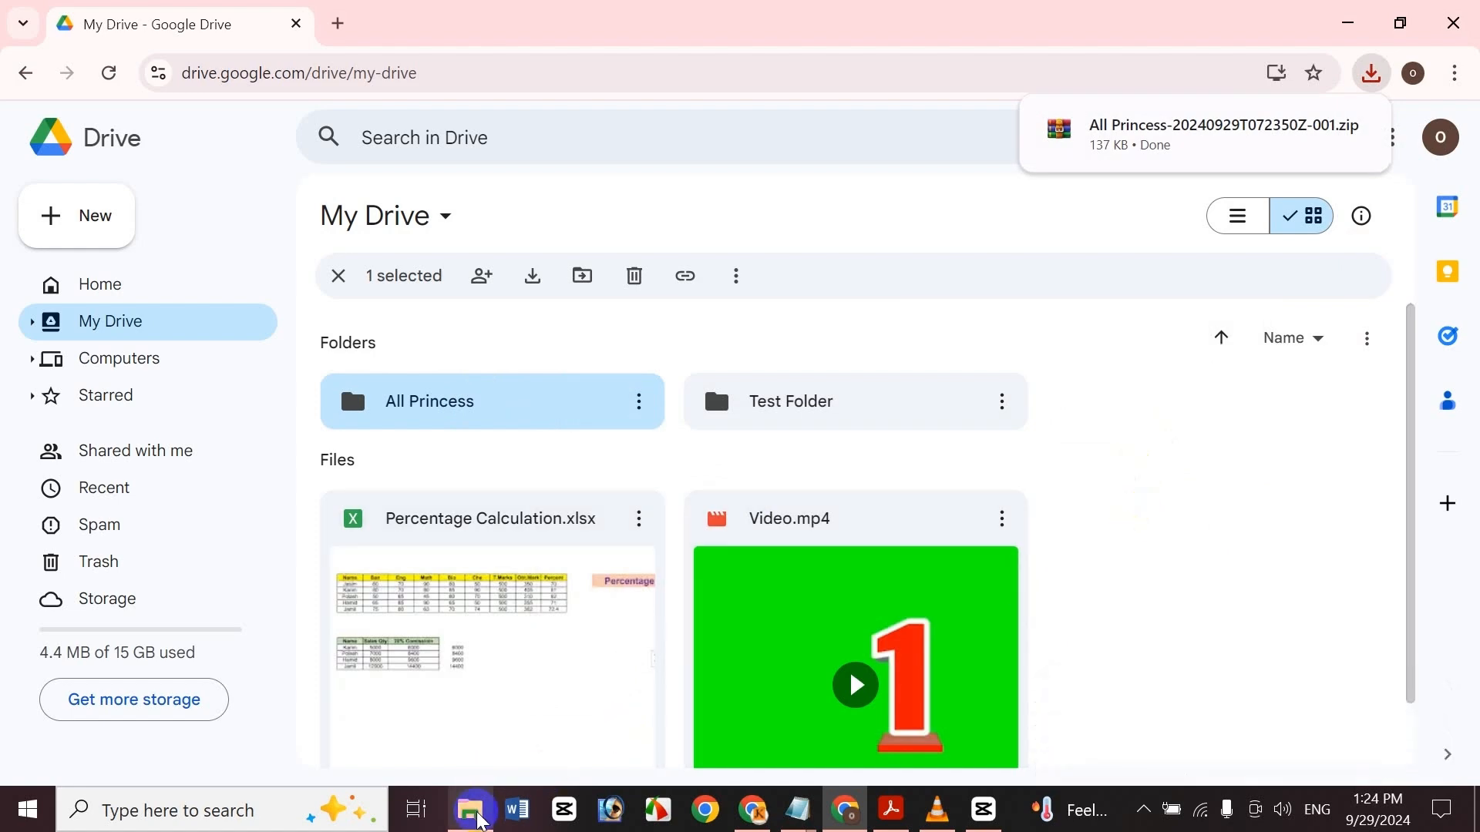
Open Downloads in File Explorer and extract the All Princess zip archive into its own folder
click(473, 811)
click(116, 180)
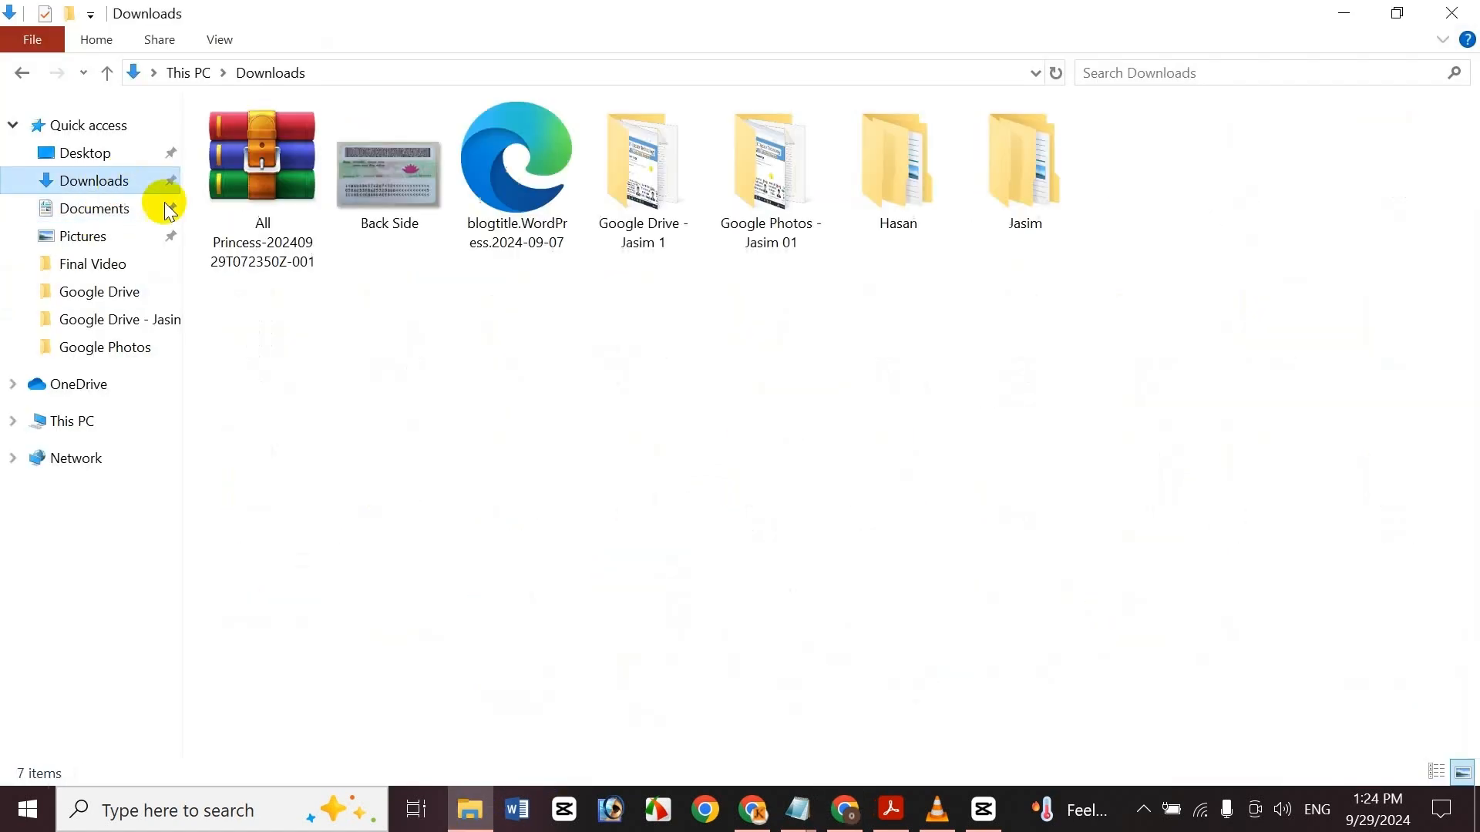
click(298, 262)
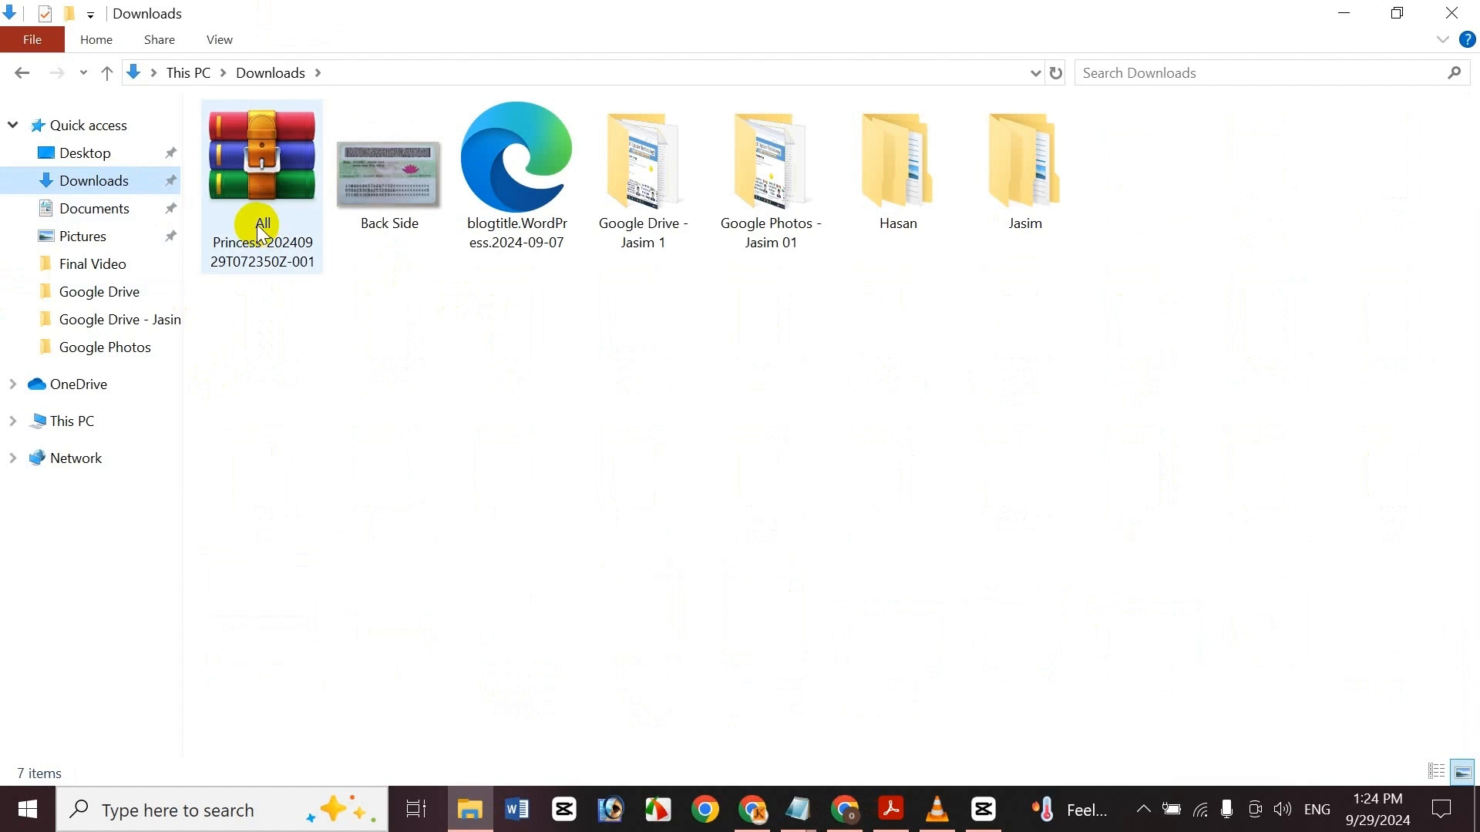
right_click(250, 201)
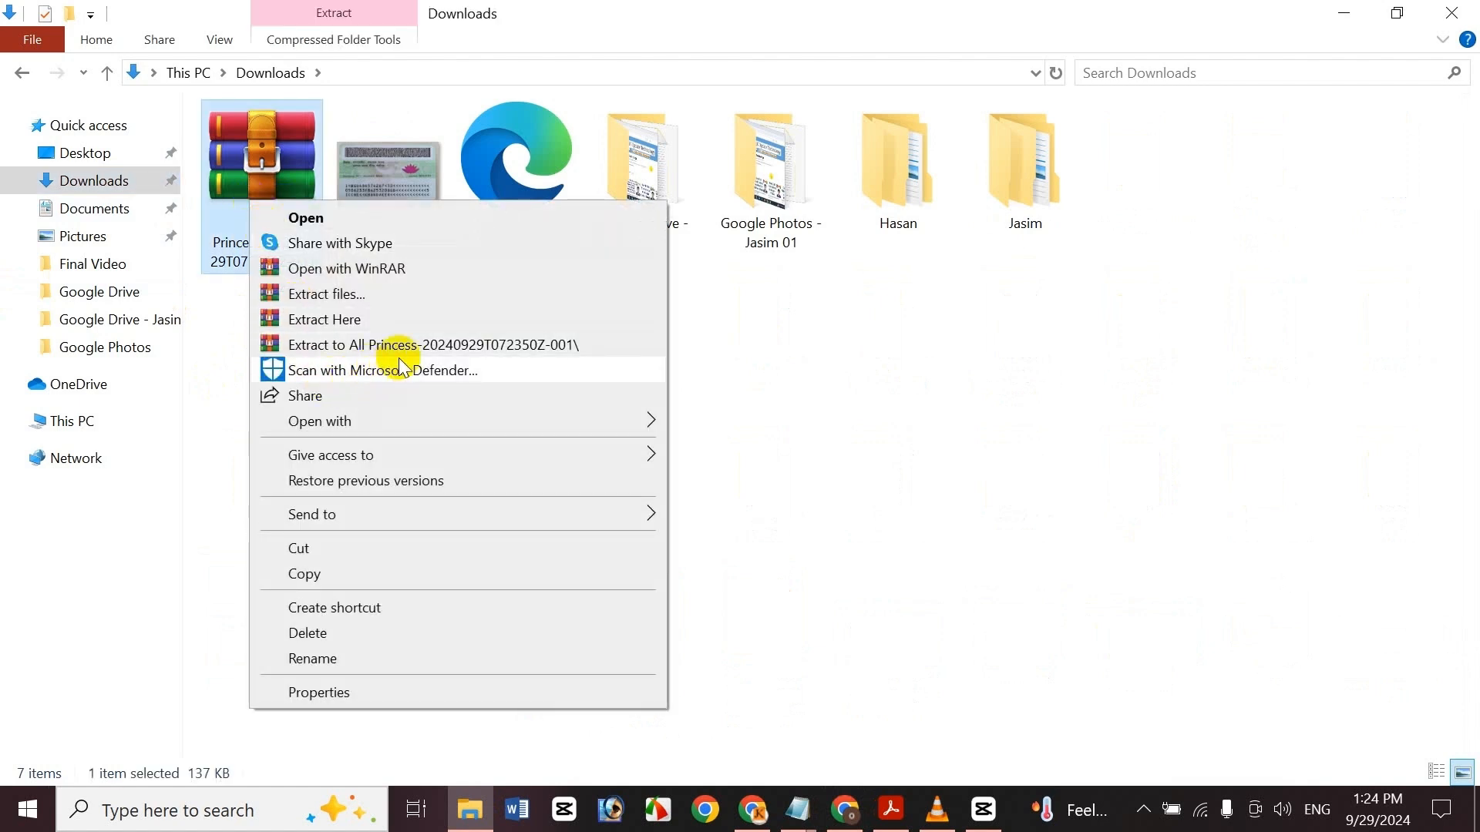
click(402, 346)
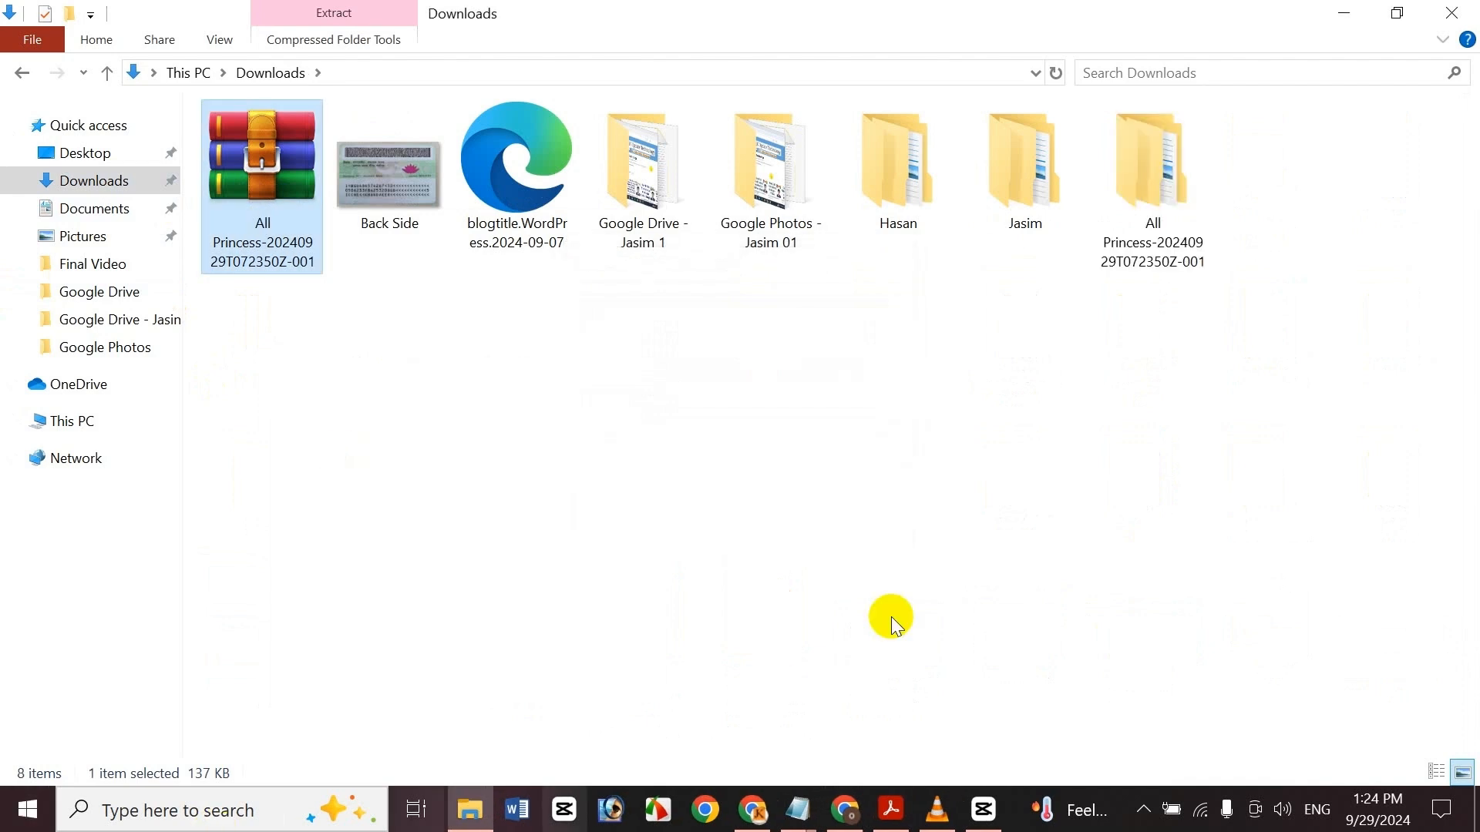
Open the extracted All Princess folder to view its images, then browse Pictures, Downloads and Documents
double_click(1208, 219)
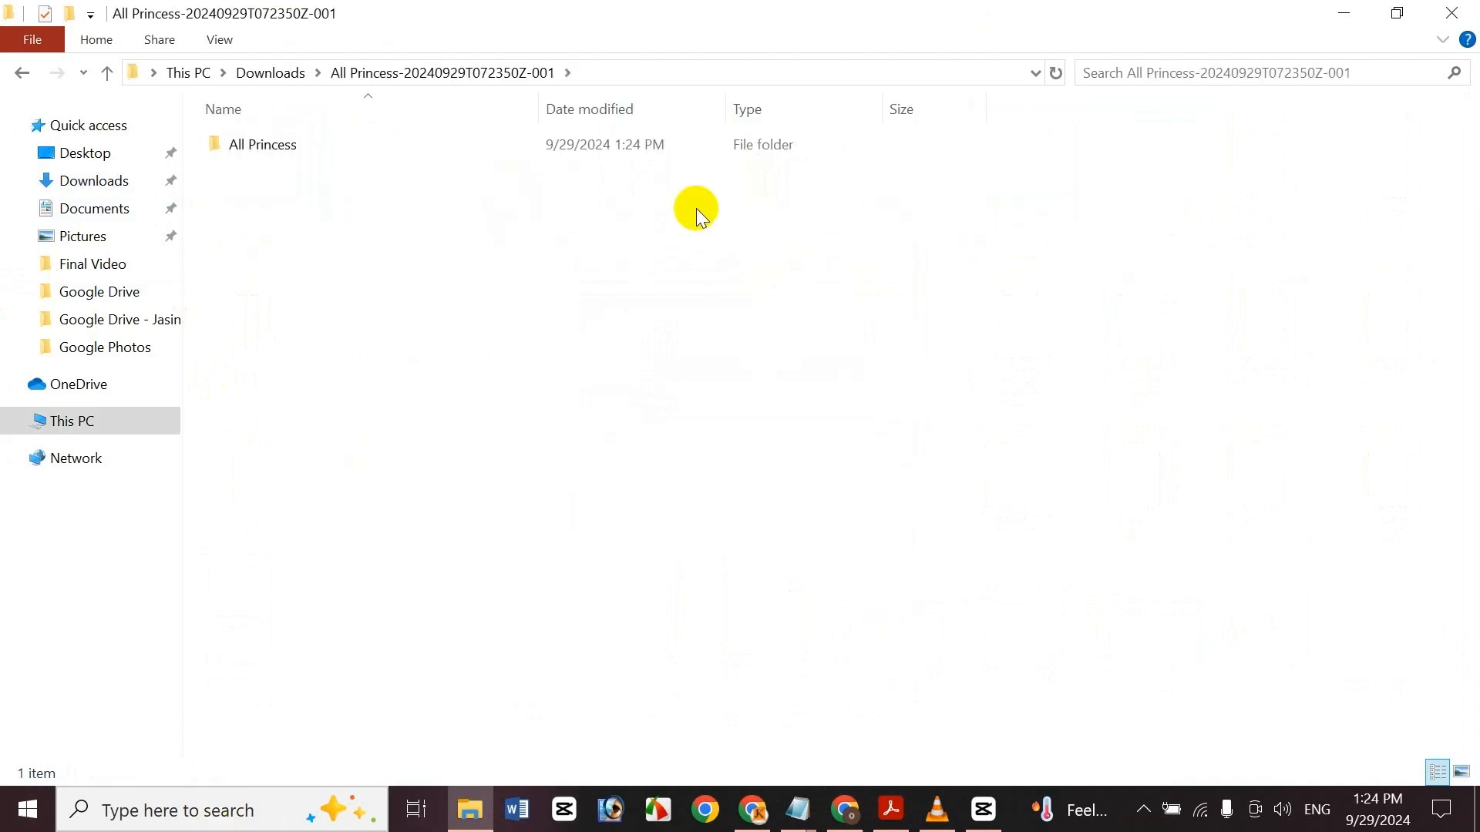
double_click(315, 138)
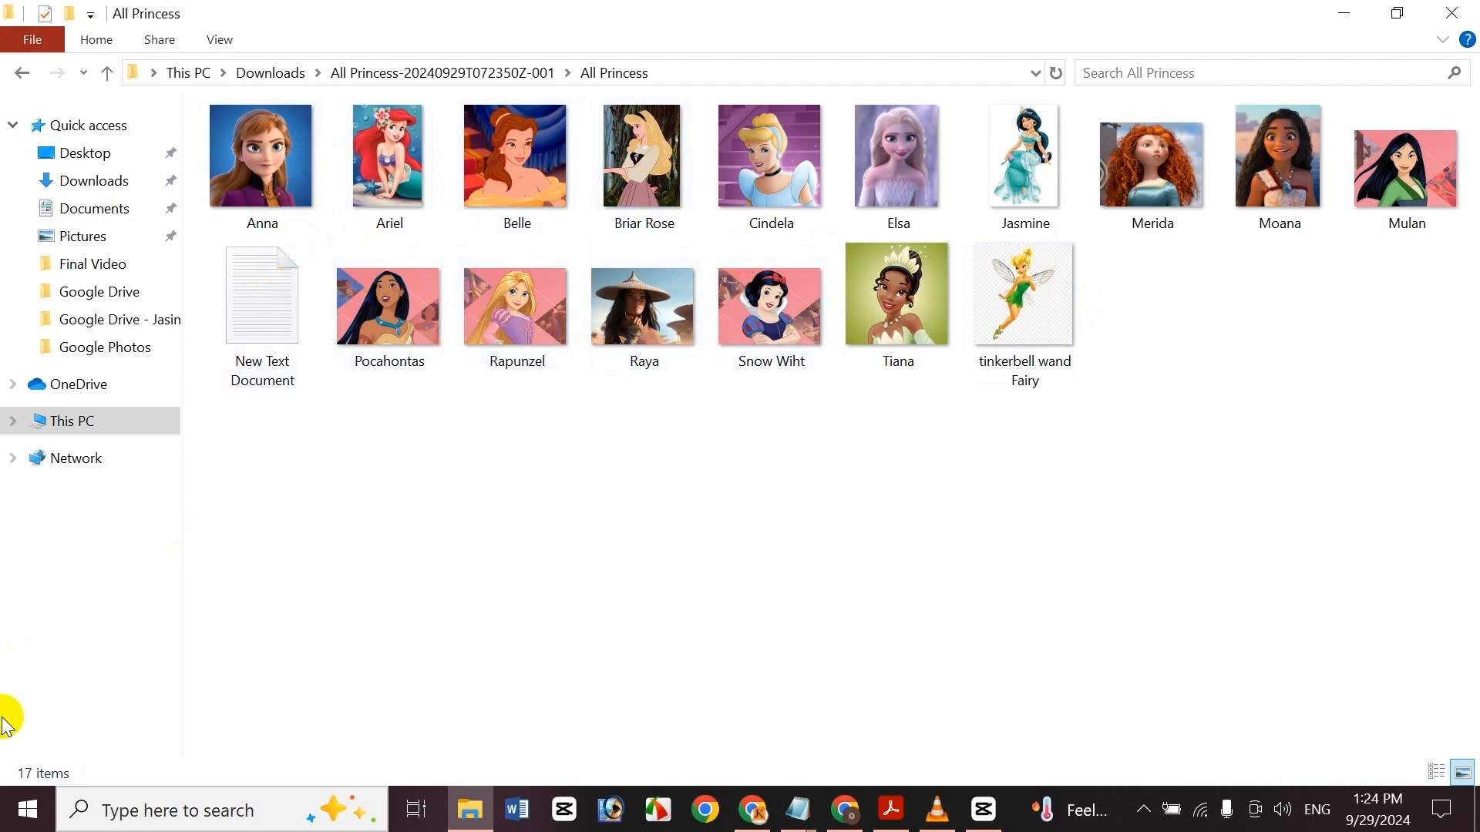
click(115, 234)
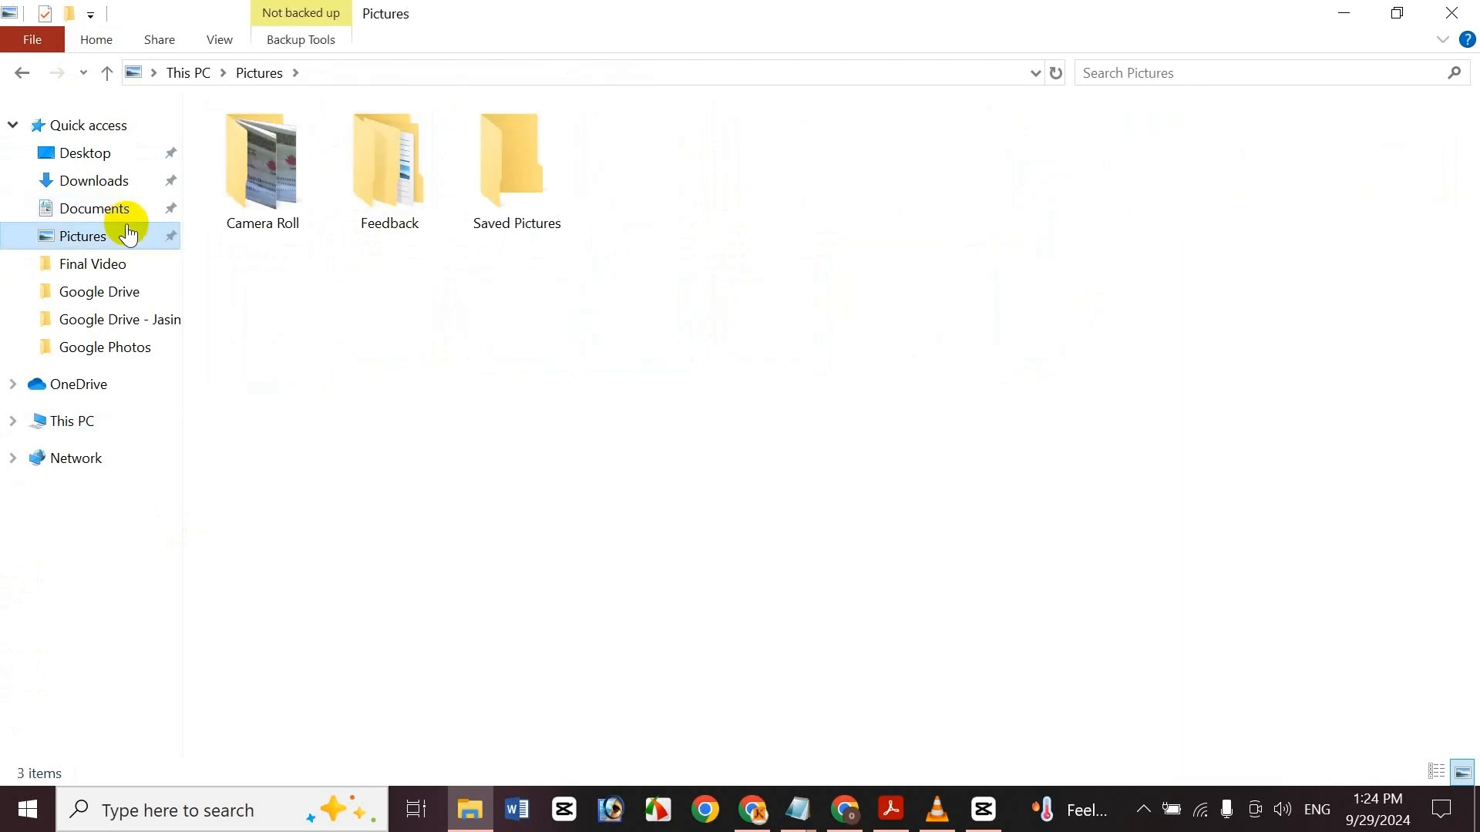
click(92, 180)
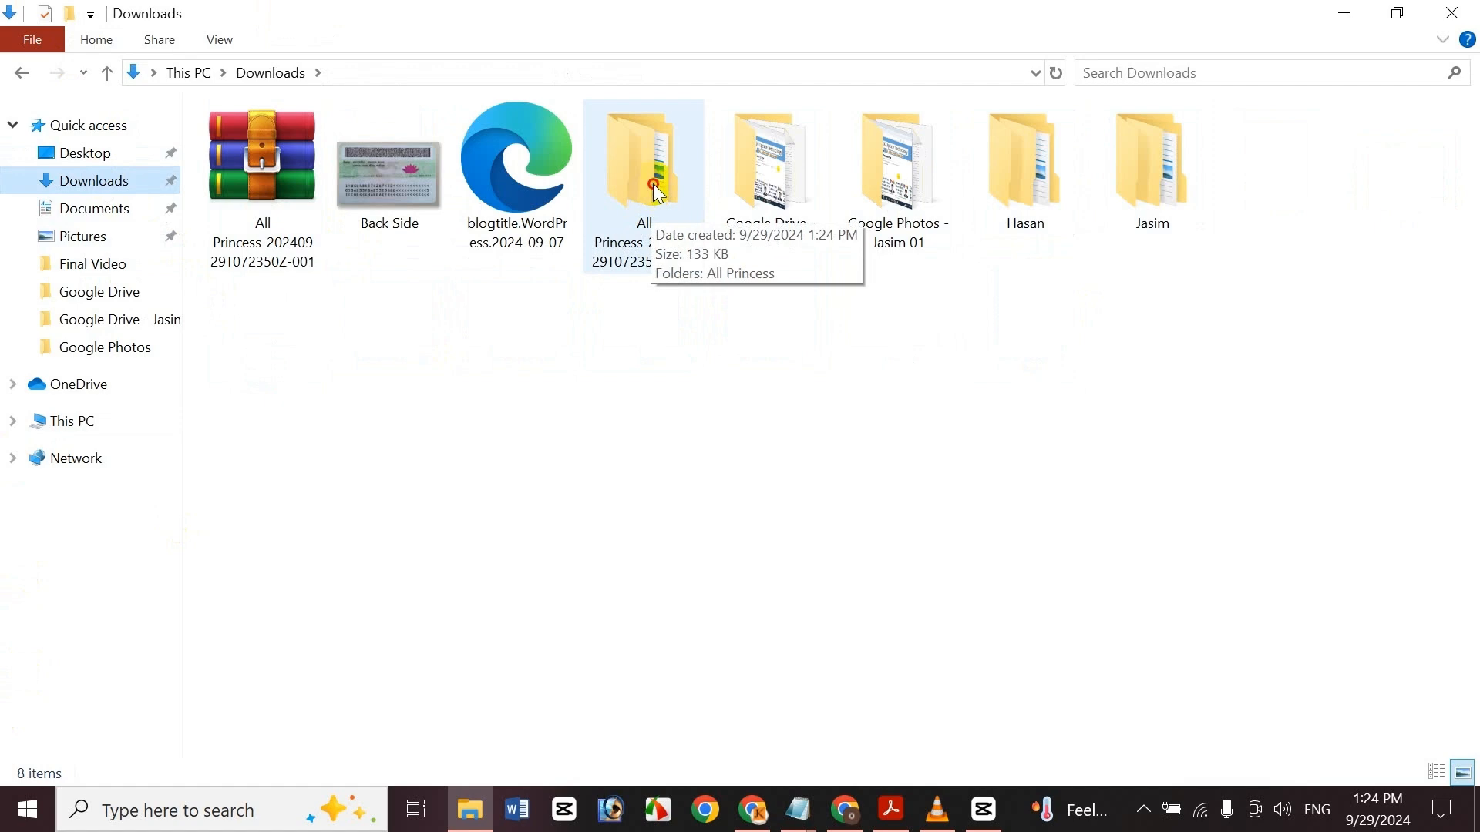
click(646, 231)
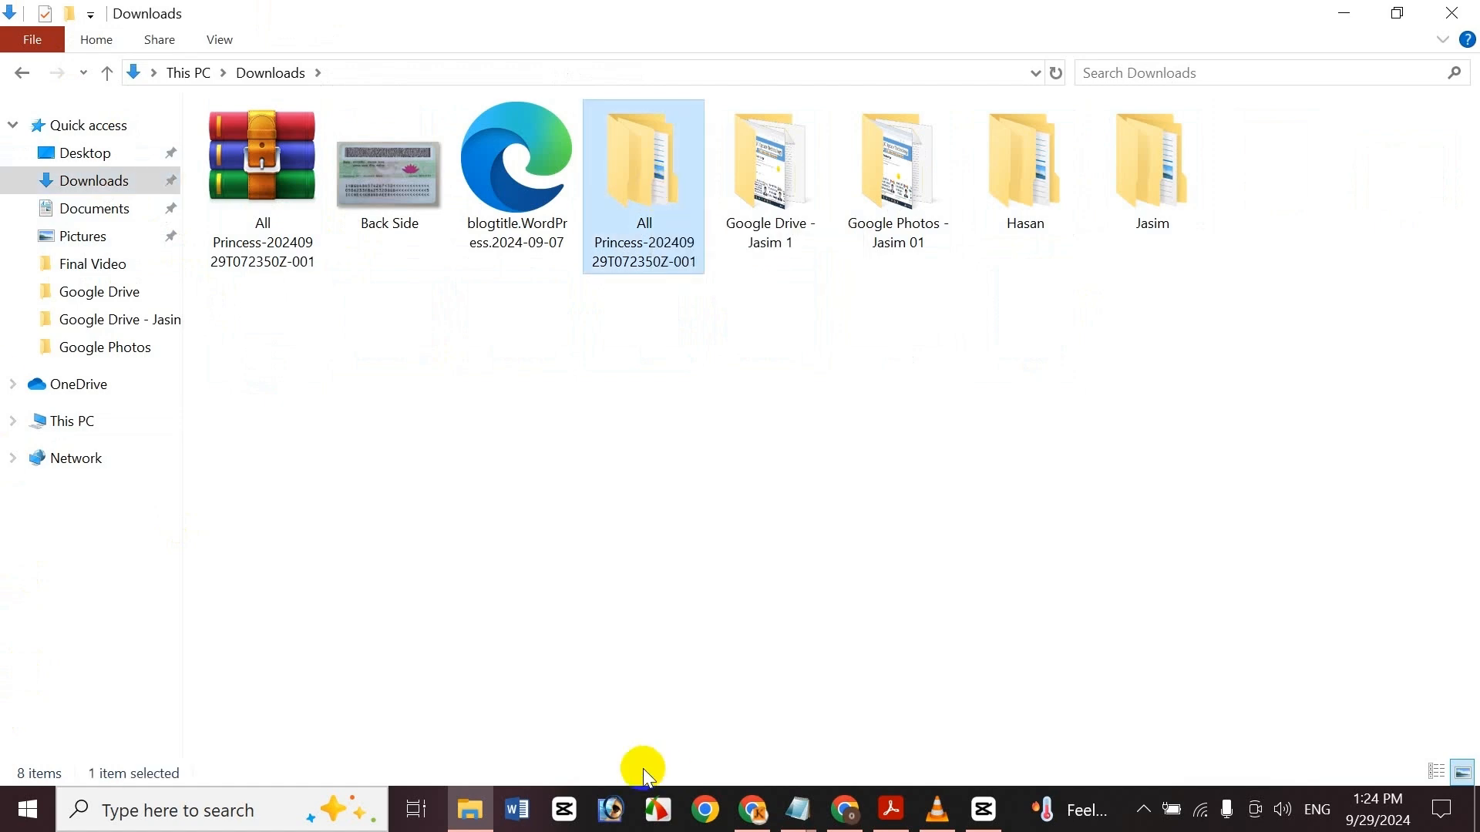
click(96, 208)
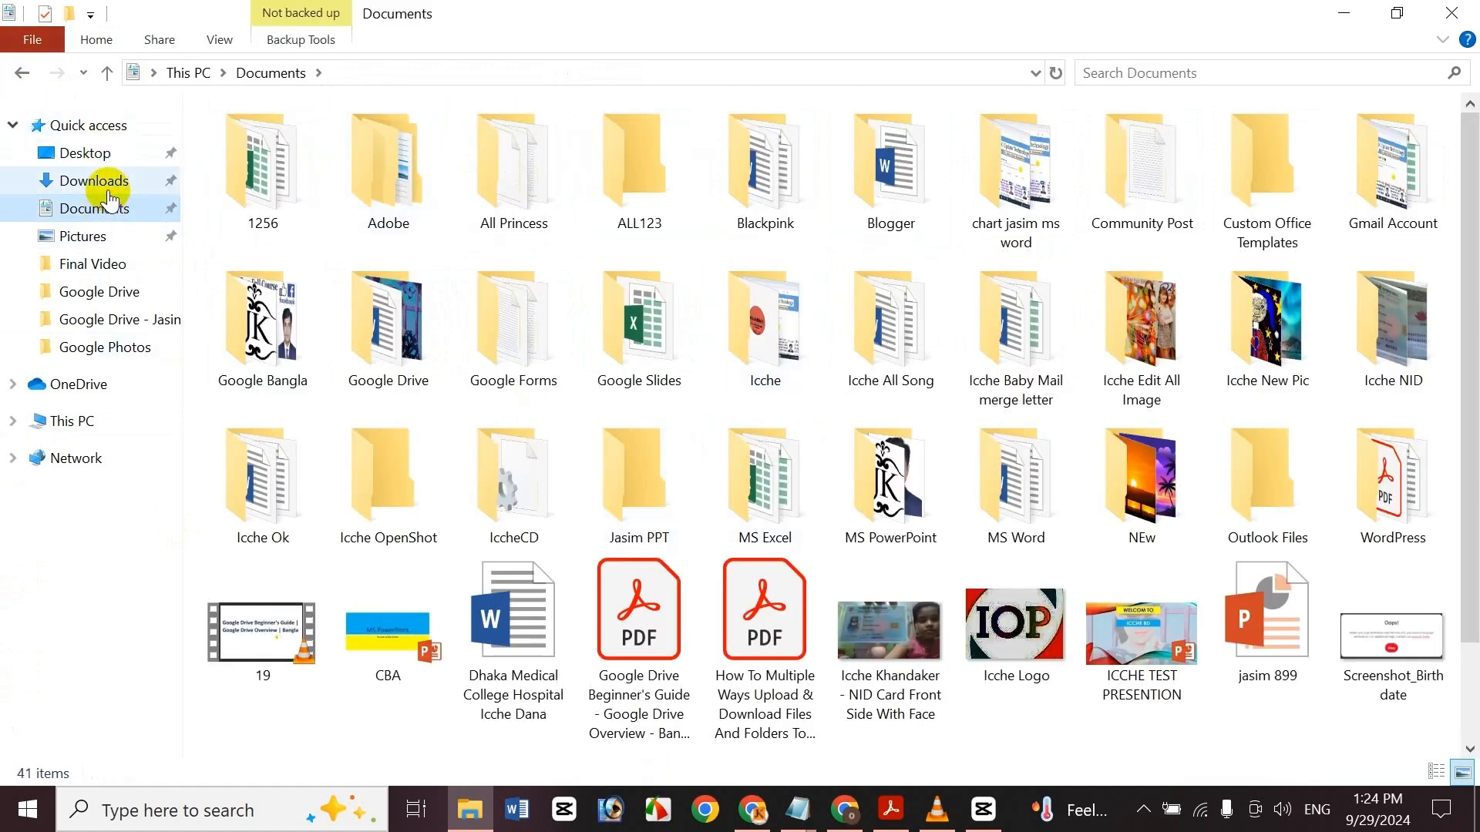
click(102, 183)
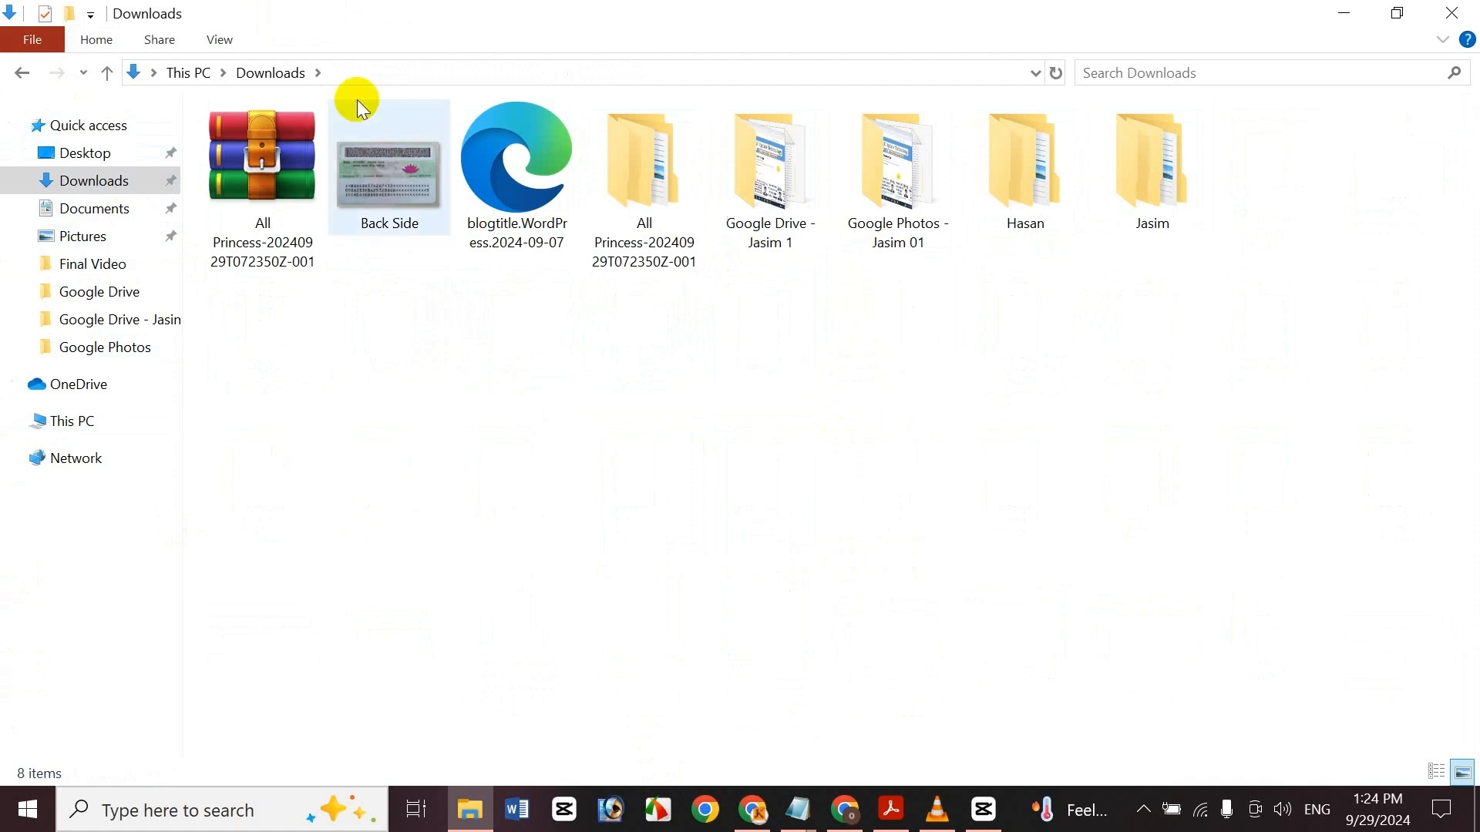
Delete the All Princess zip archive from Downloads, confirming the move to the Recycle Bin
click(291, 145)
key(Delete)
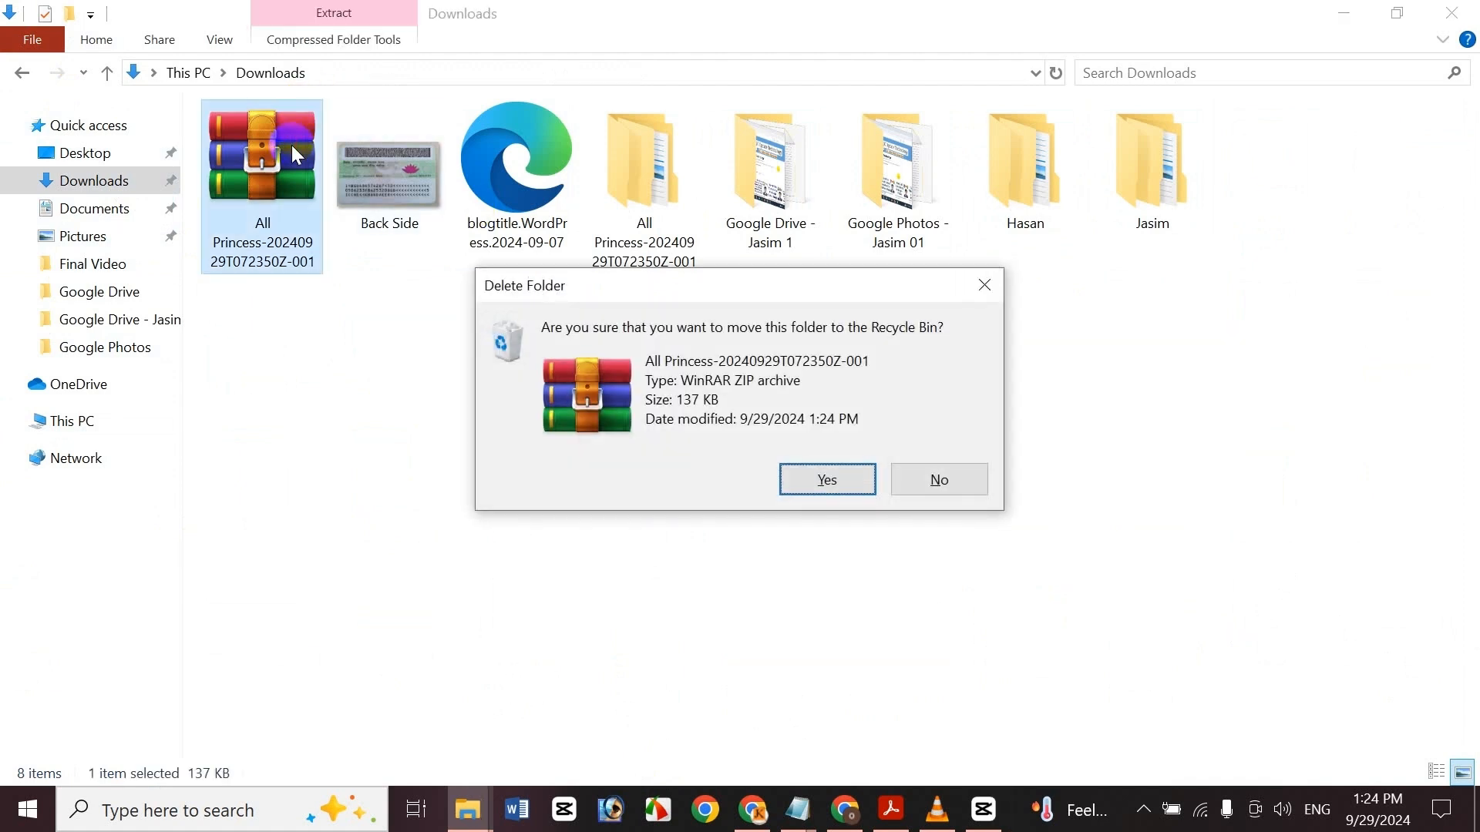
key(Return)
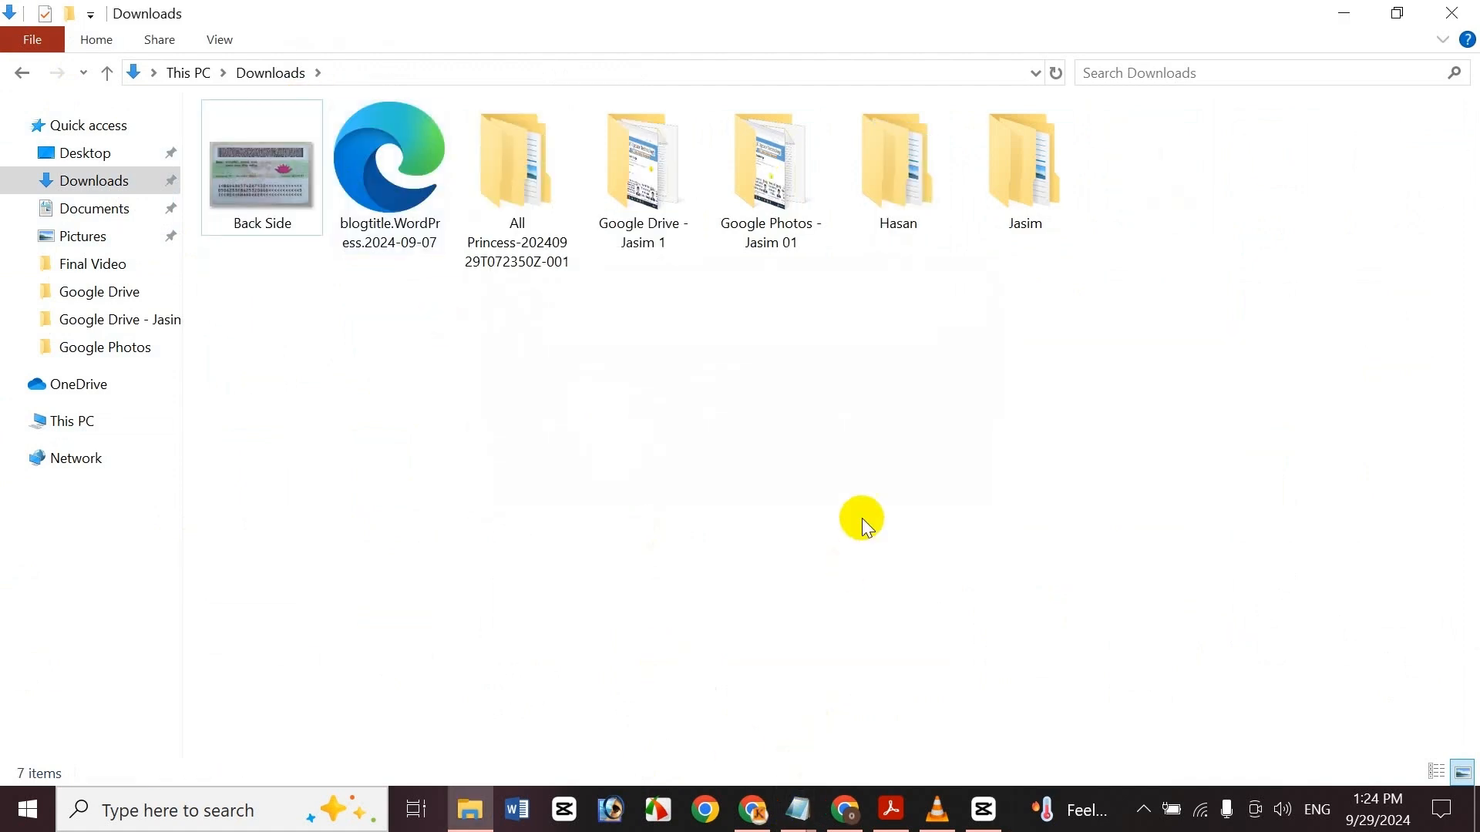
Return to My Drive and download the Video.mp4 file to the computer
click(847, 808)
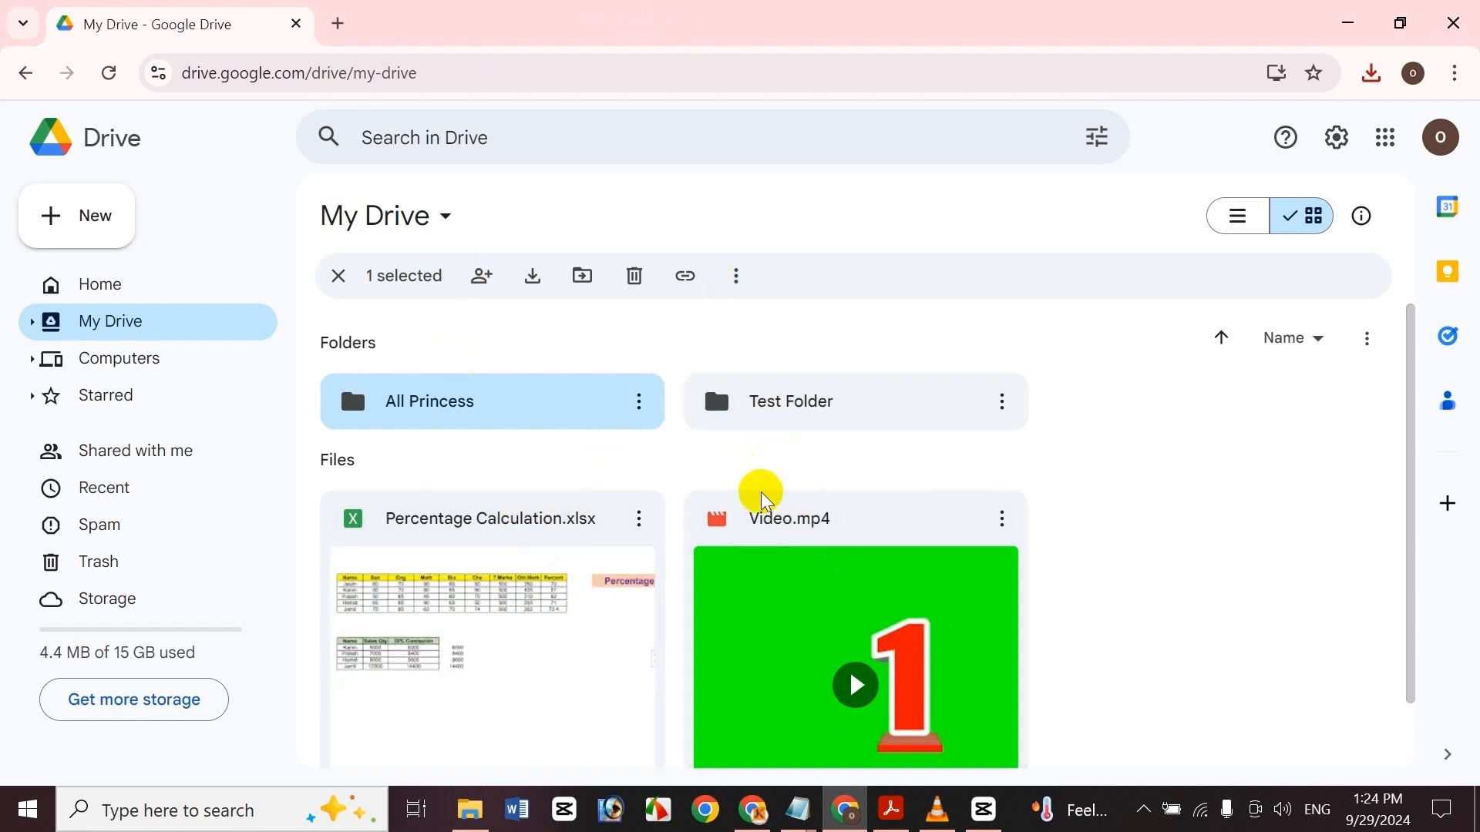
click(780, 507)
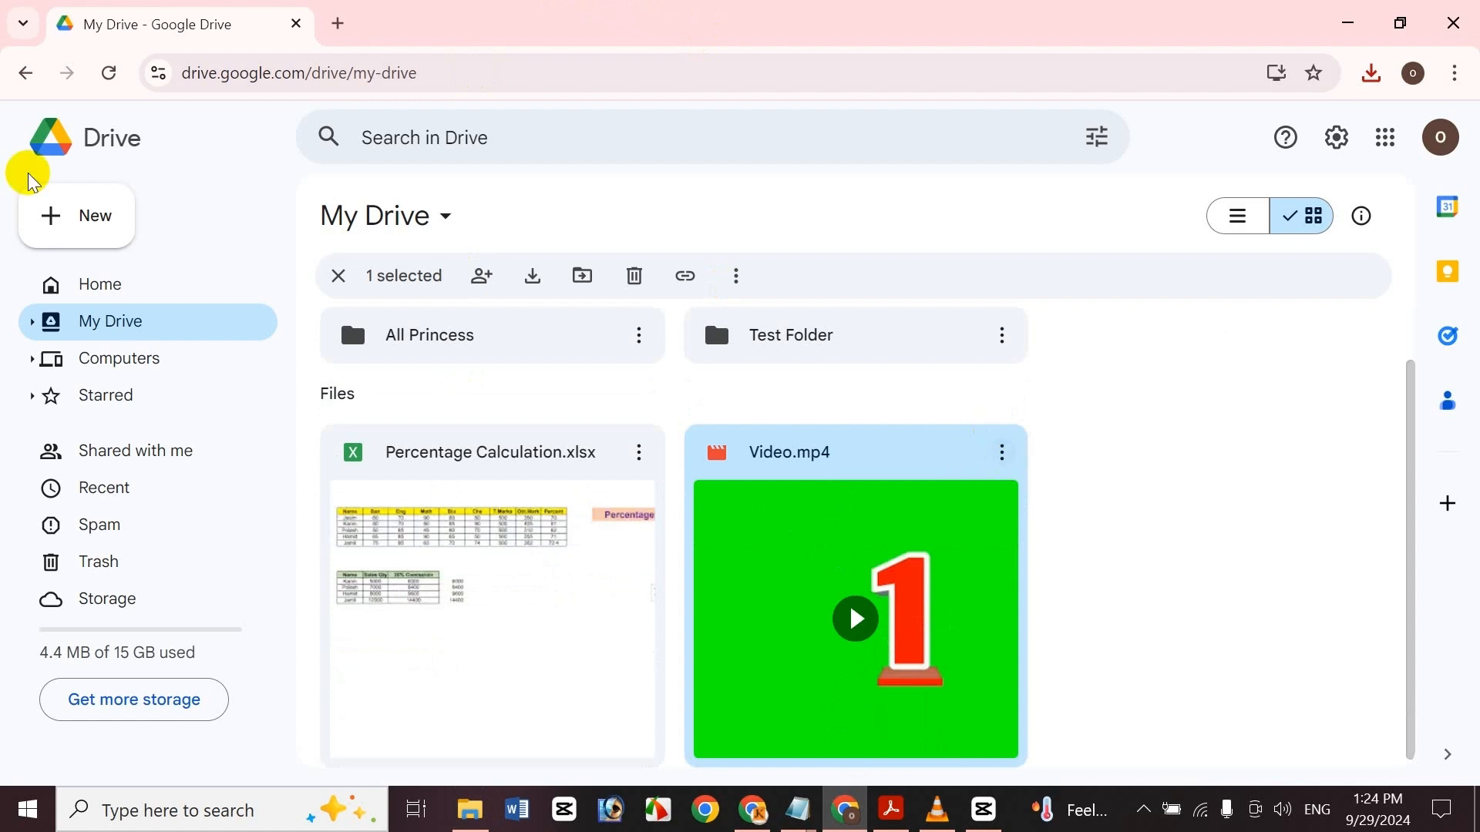
click(46, 198)
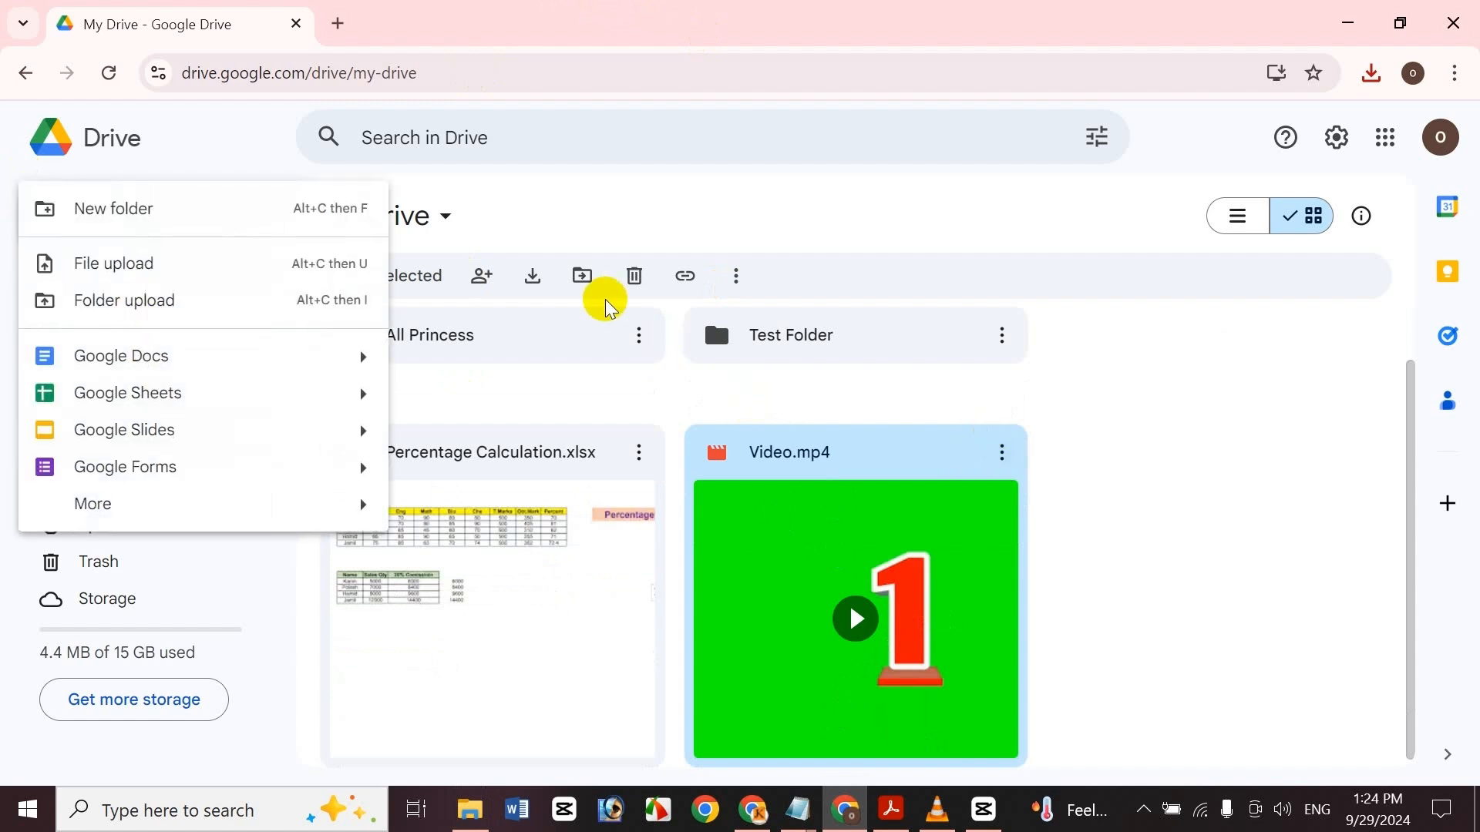
click(588, 198)
click(524, 281)
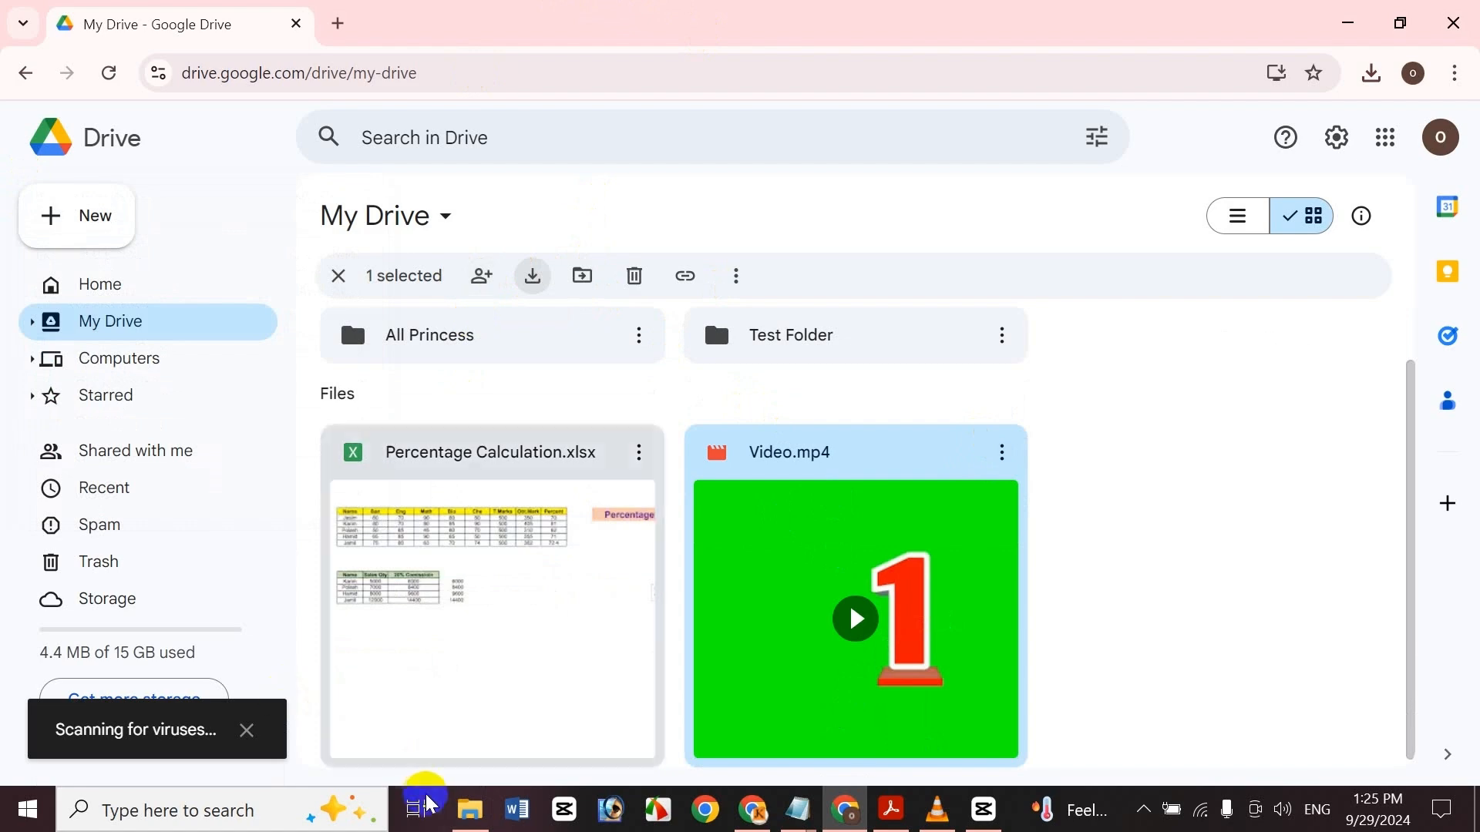
Open the downloaded Video file from Downloads to play it, then close the media player
click(468, 810)
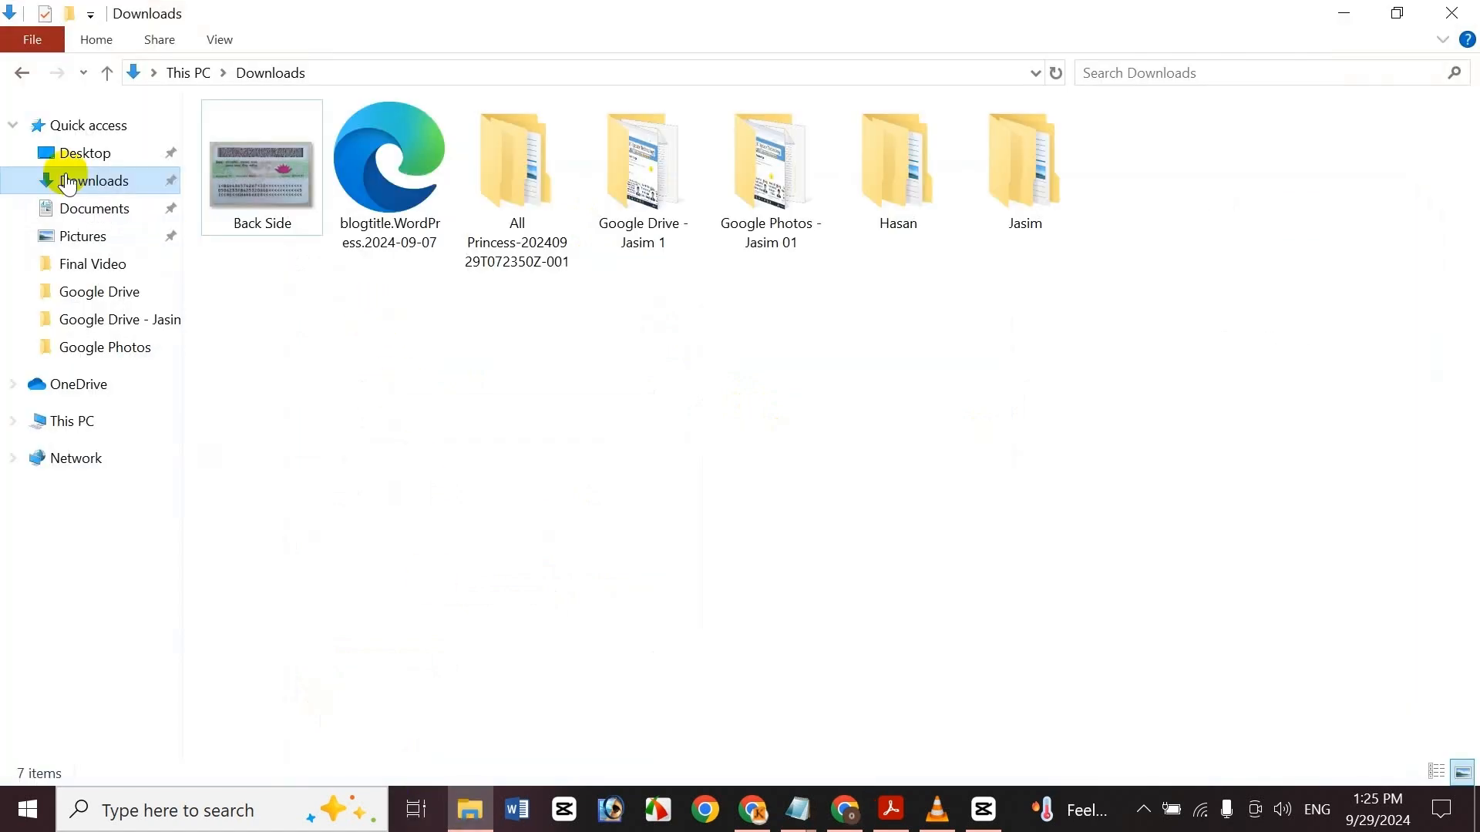
click(72, 208)
click(91, 191)
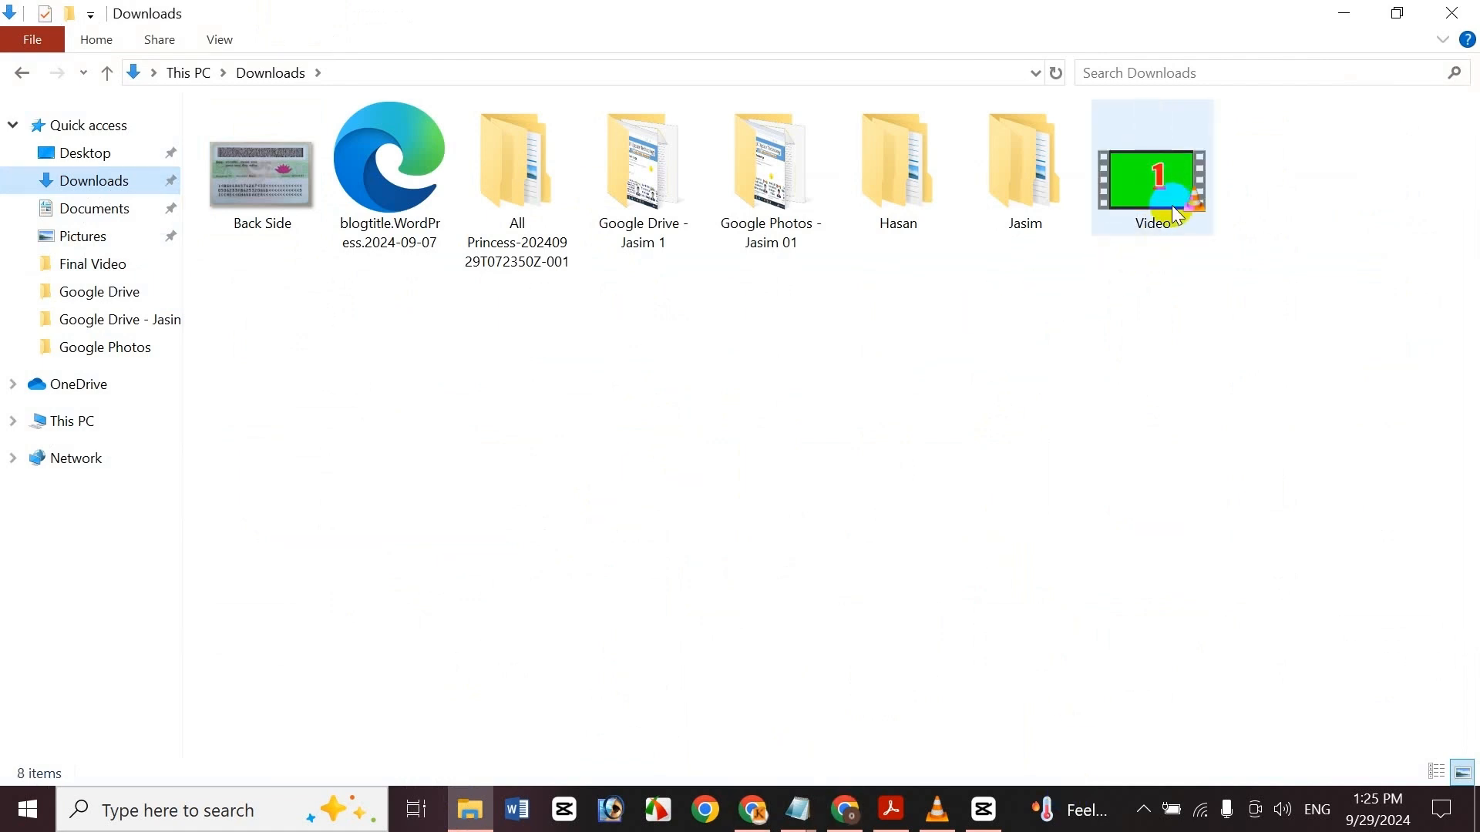
click(1171, 190)
double_click(1156, 207)
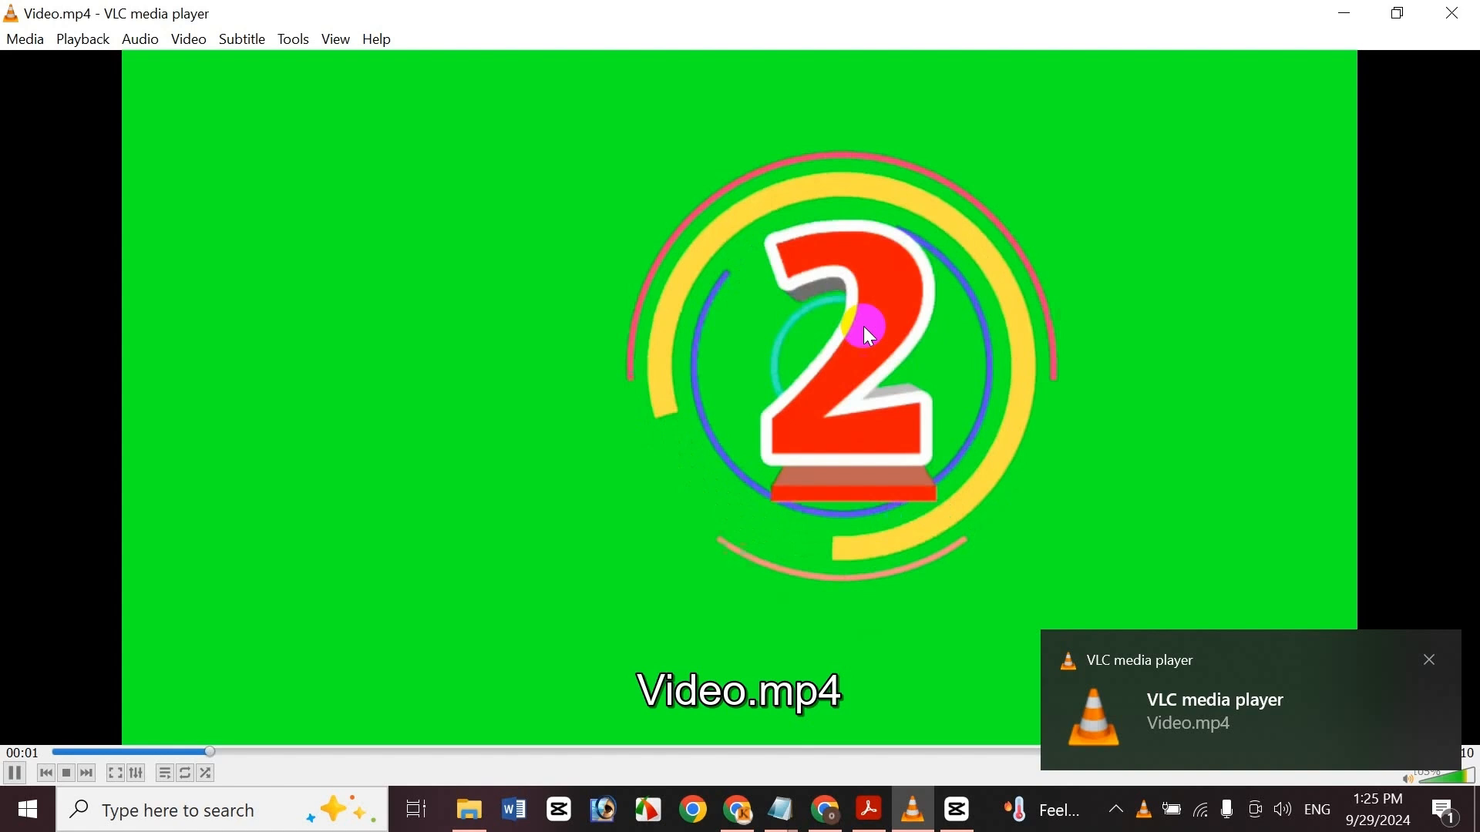
click(863, 326)
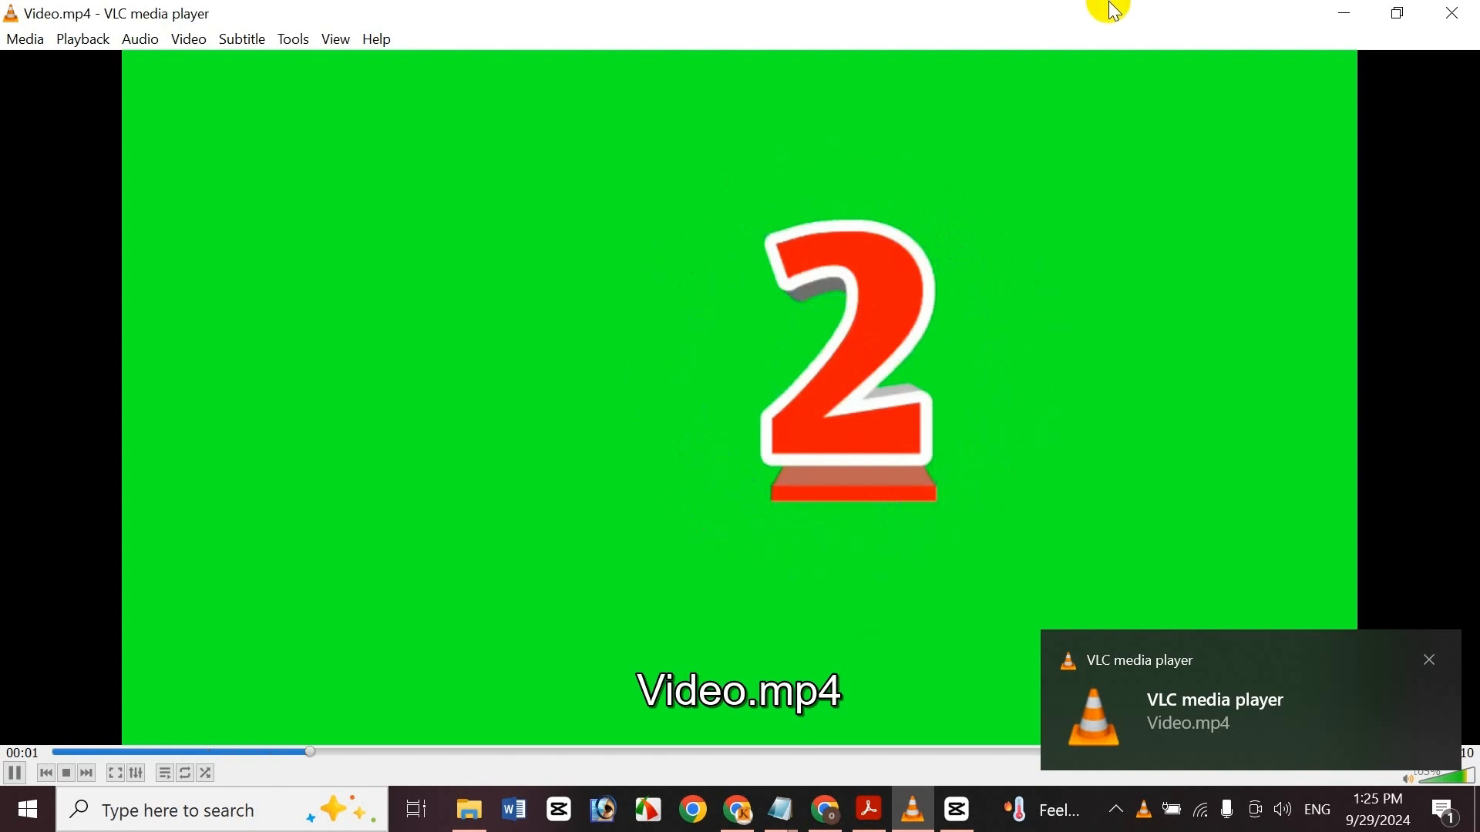
click(1465, 9)
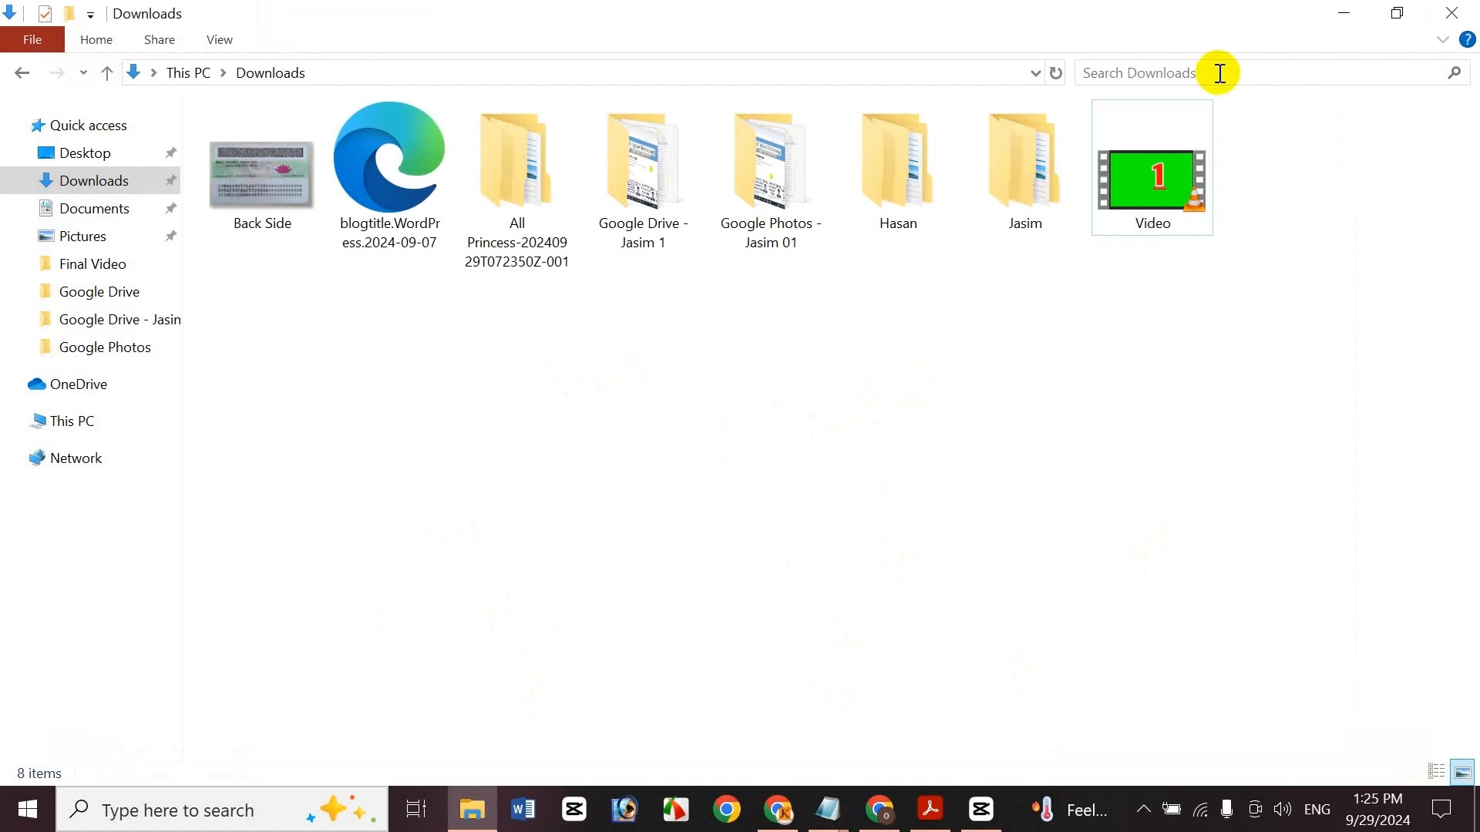
Delete the downloaded Video file from Downloads, confirming the deletion
click(1190, 181)
key(Delete)
key(Return)
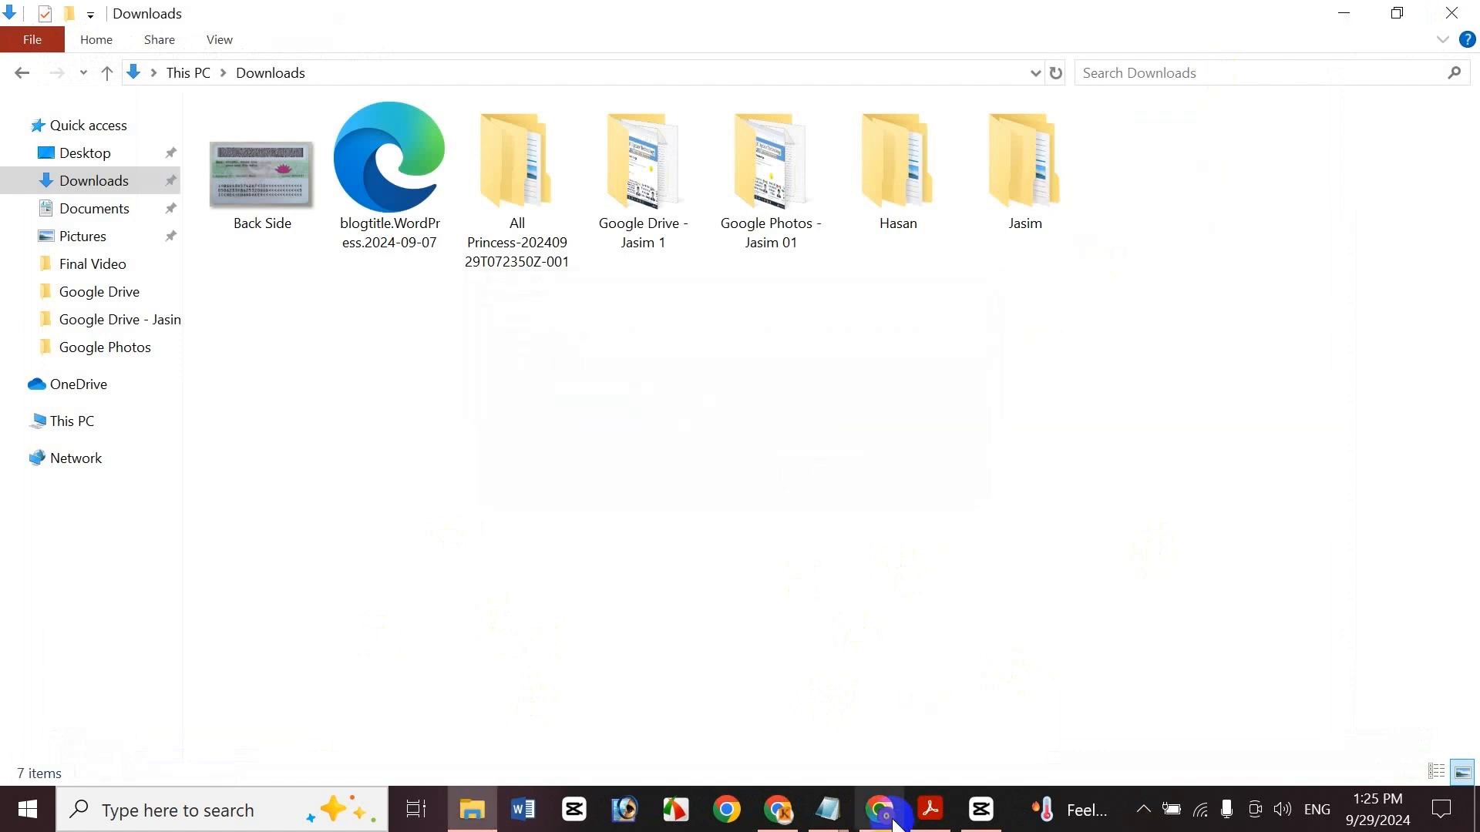
click(881, 820)
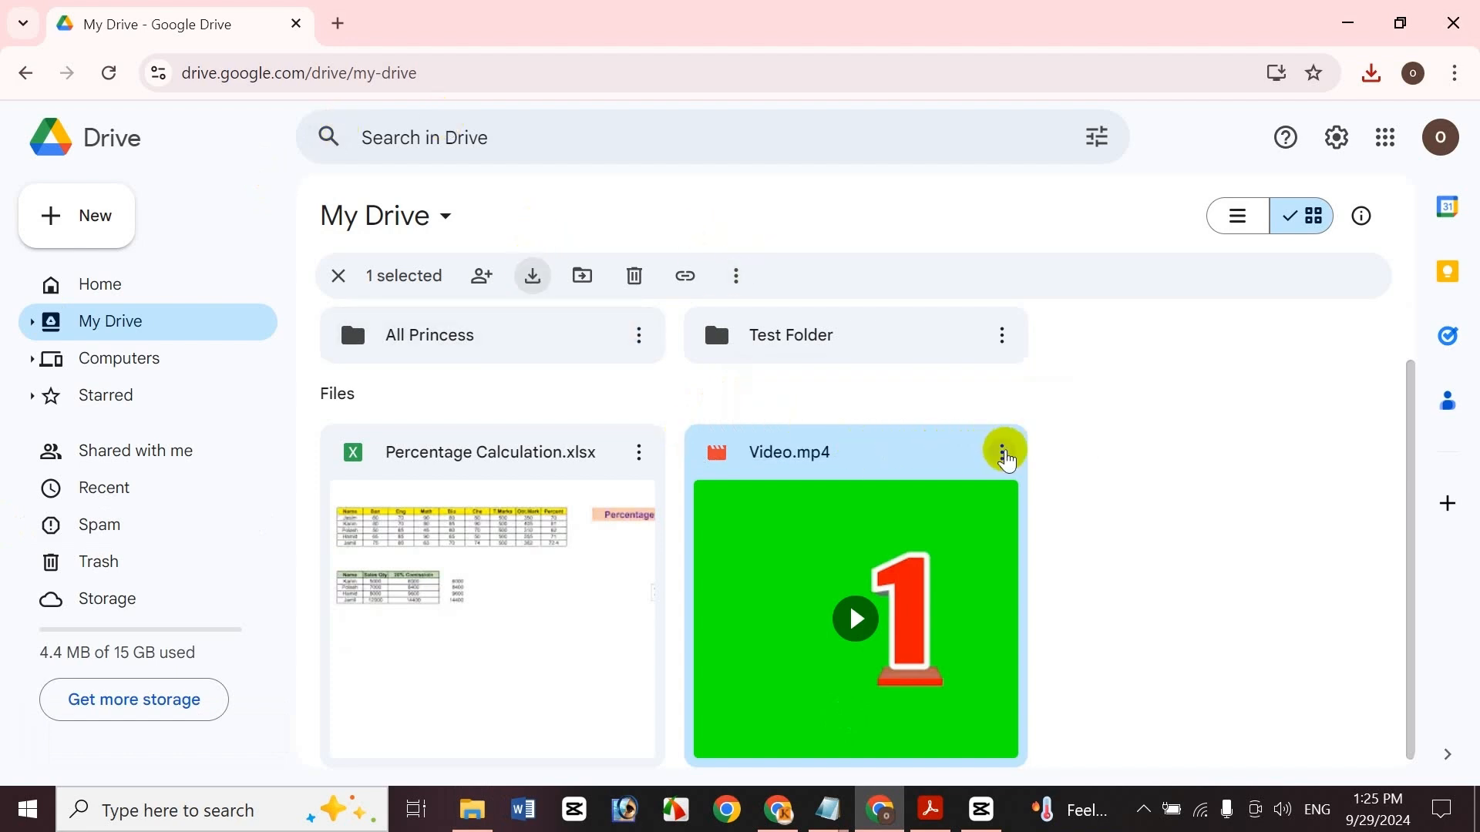
click(1000, 461)
click(994, 461)
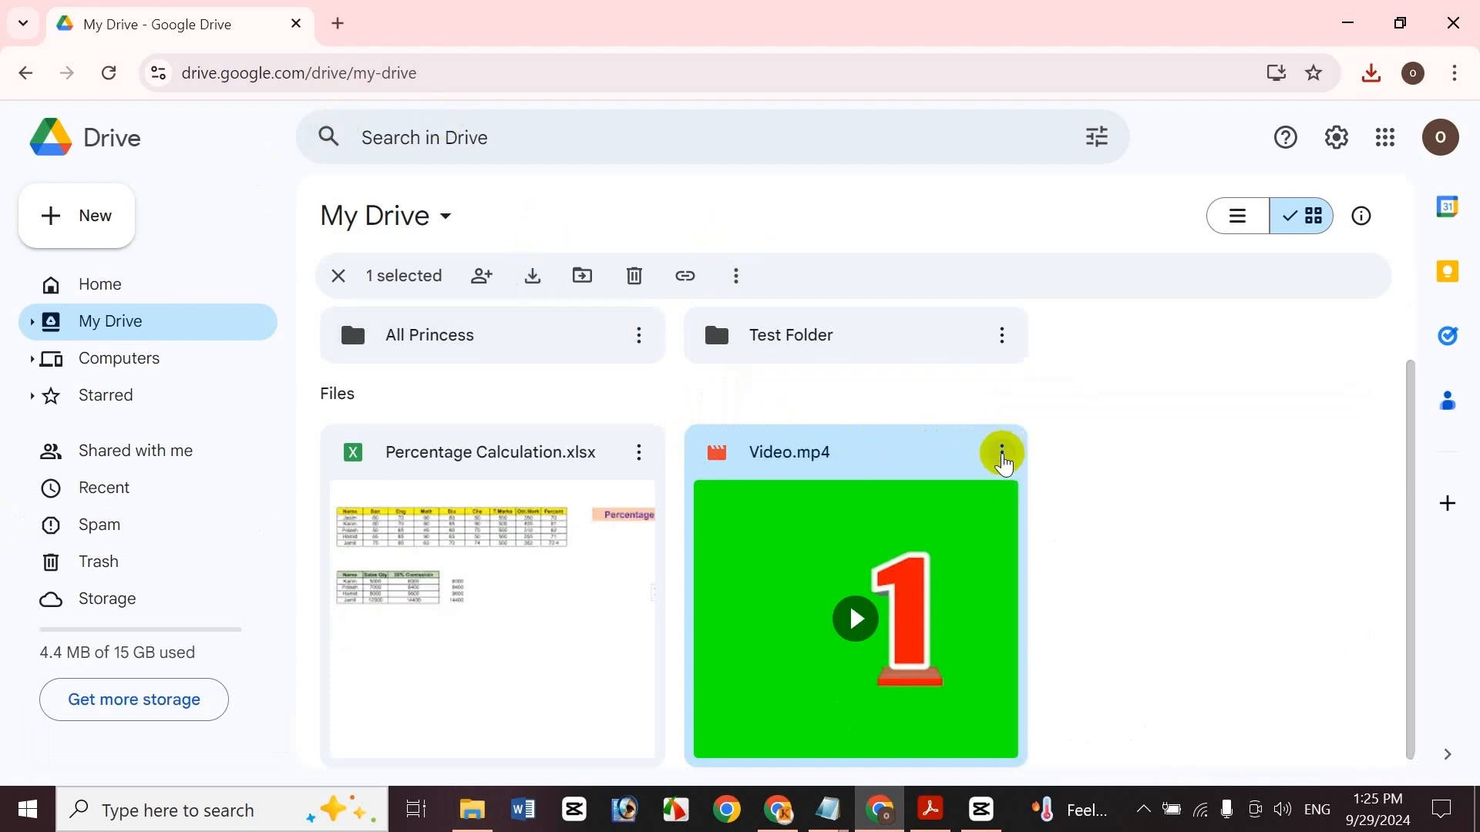
click(1000, 456)
click(843, 373)
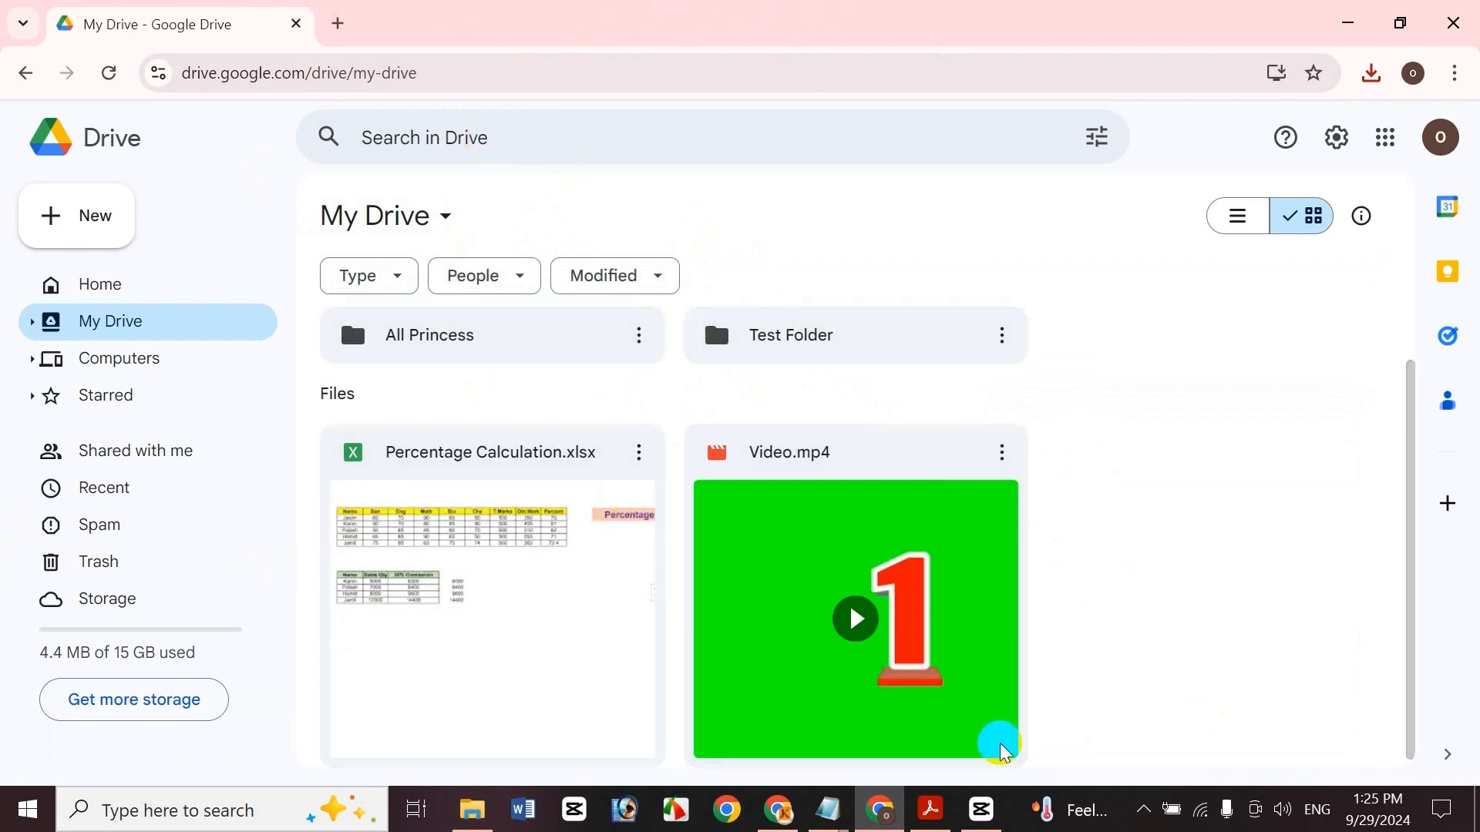
click(945, 821)
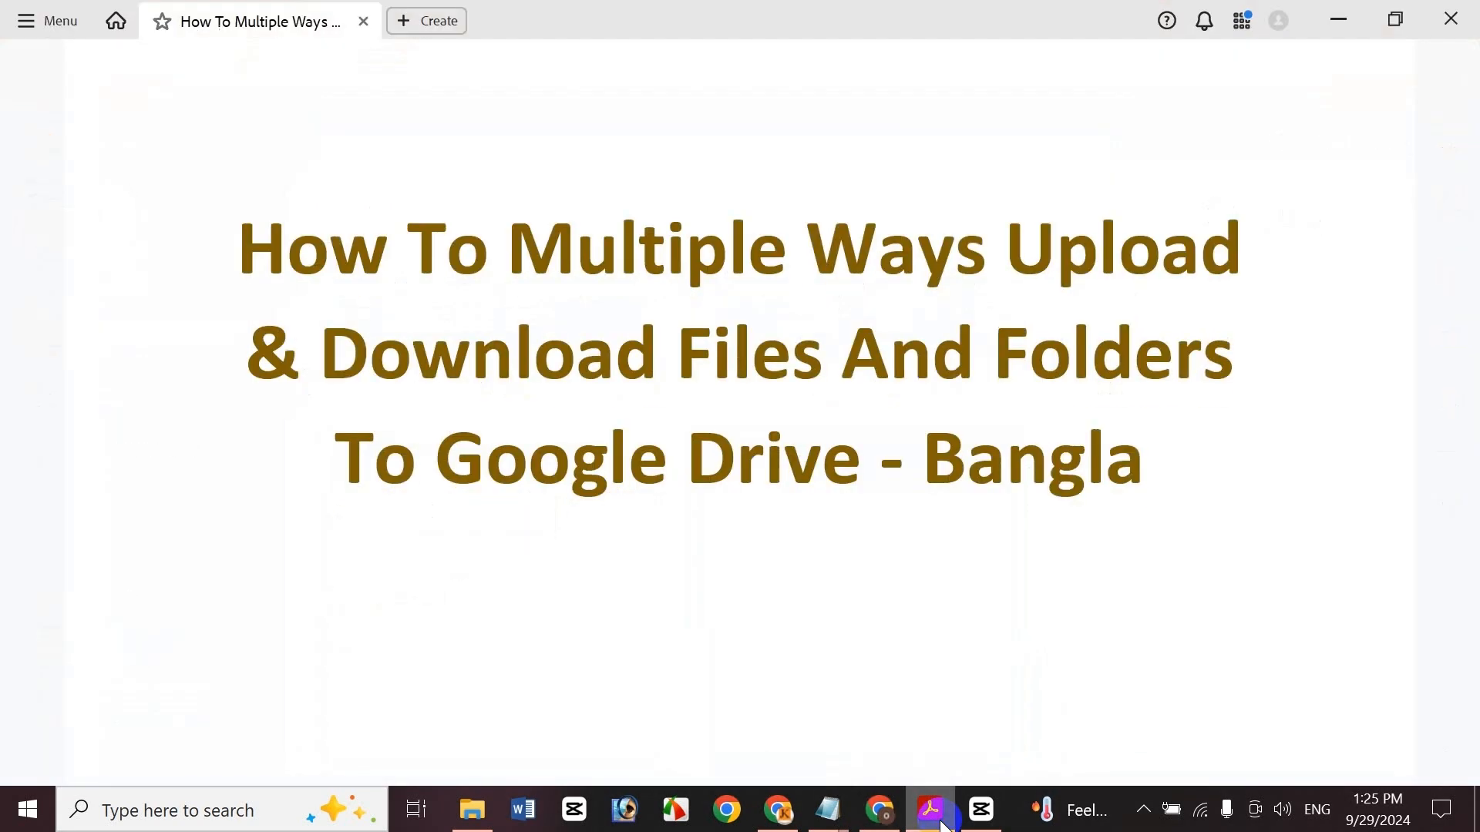